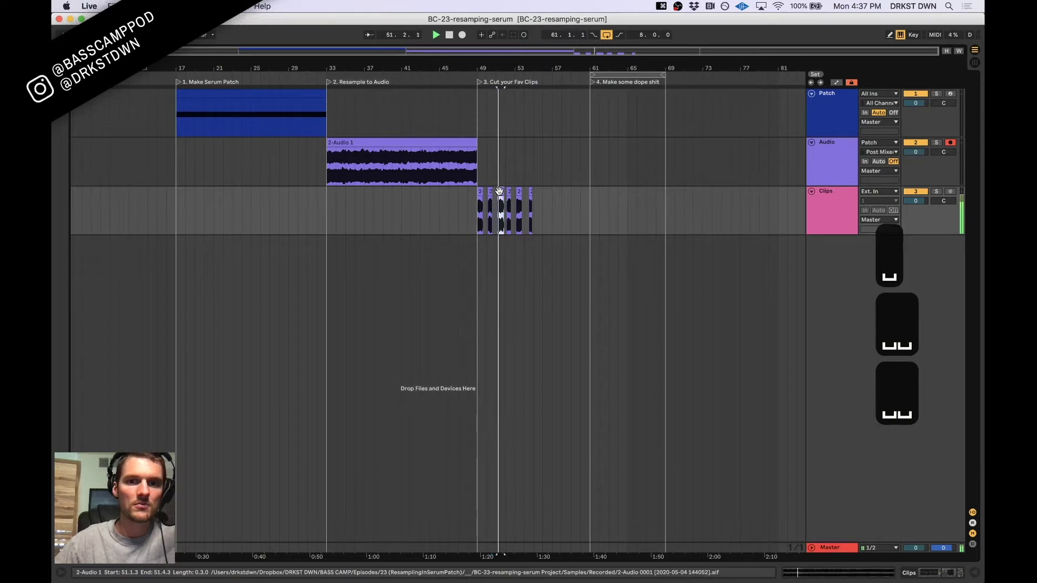
# Audition the individual cut clips on the Clips track by playing each one from its start
pyautogui.click(508, 192)
pyautogui.press('space')
pyautogui.press('space')
pyautogui.click(517, 192)
pyautogui.press('space')
pyautogui.press('space')
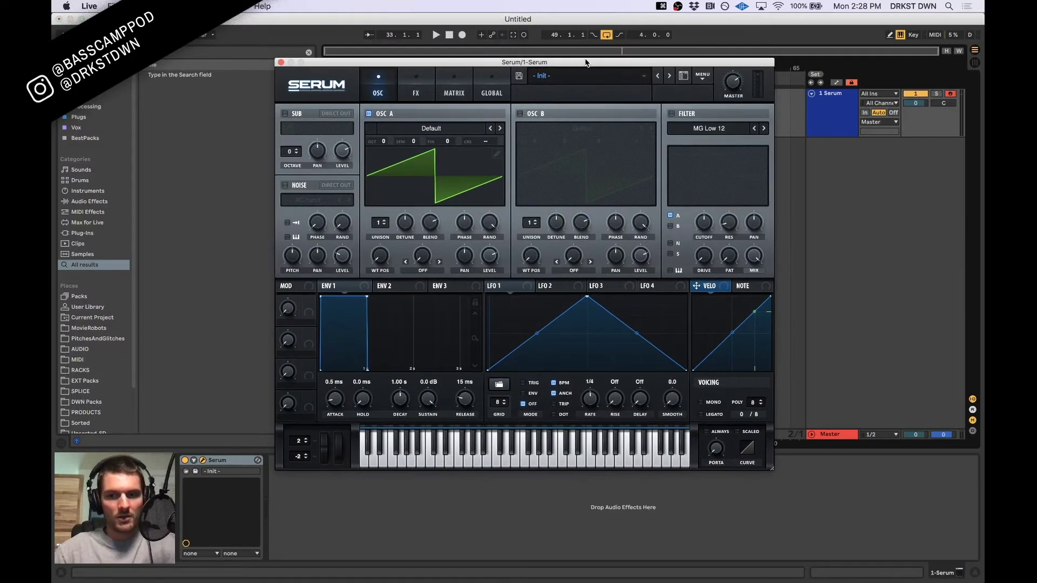
# Play the initial saw patch in Serum and raise oscillator A's unison to 16 voices
pyautogui.press('f')
pyautogui.press('f')
pyautogui.press('f')
pyautogui.press('f')
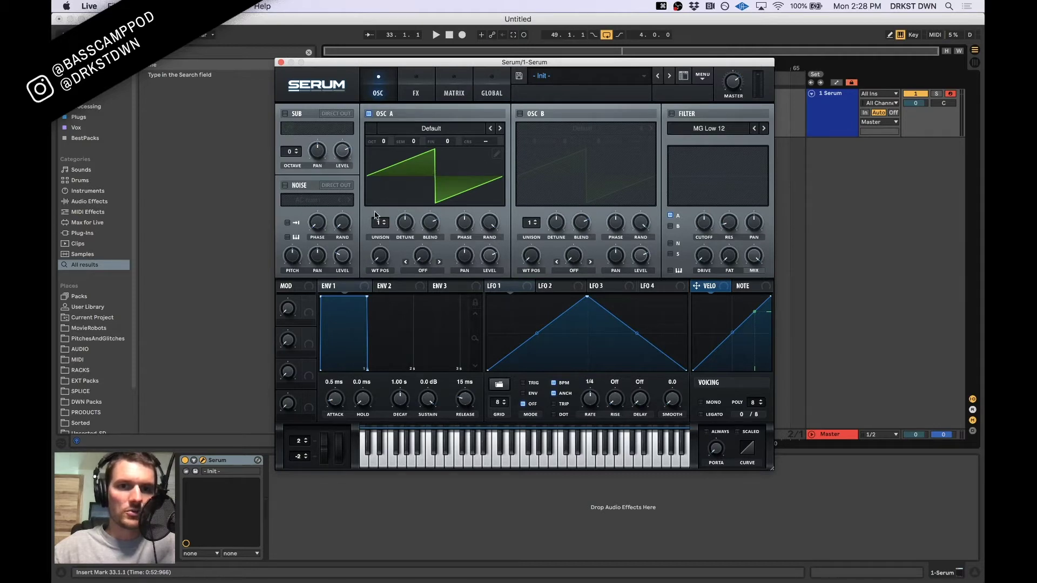
pyautogui.moveTo(380, 222); pyautogui.dragTo(381, 194)
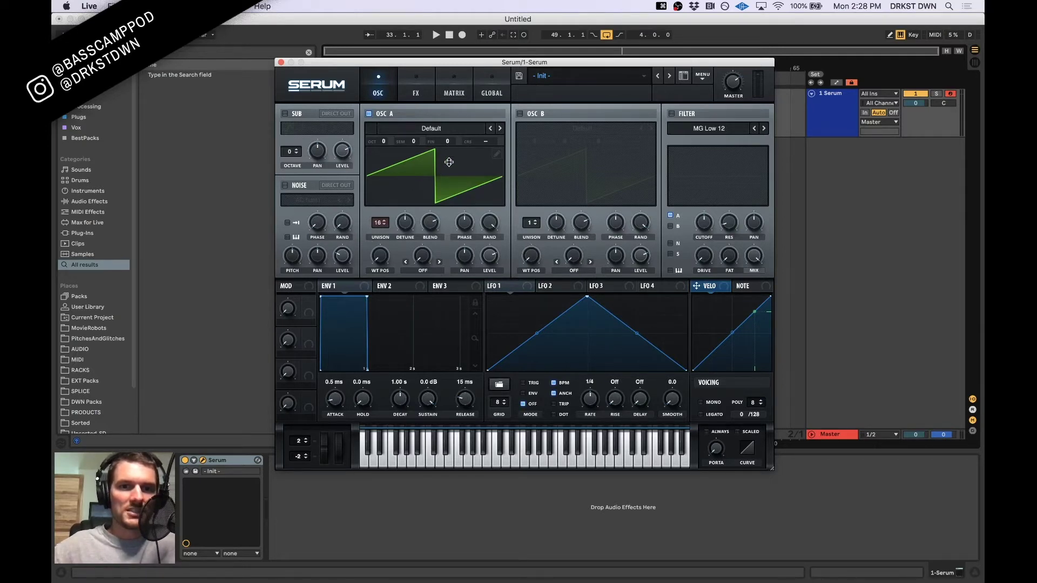
# Load the Basic Shapes wavetable from the Analog category into oscillator A
pyautogui.click(431, 132)
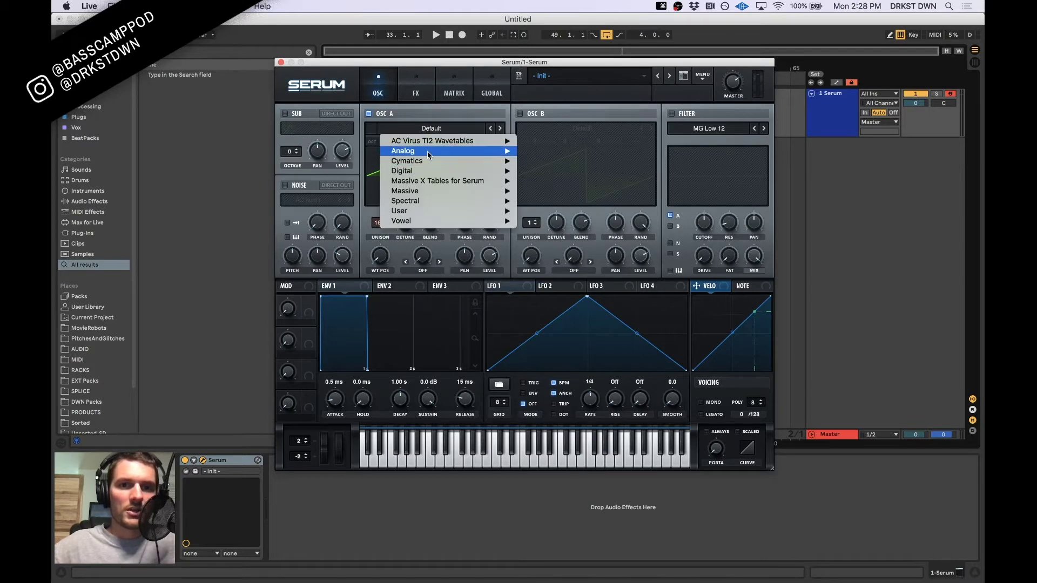
pyautogui.moveTo(430, 153)
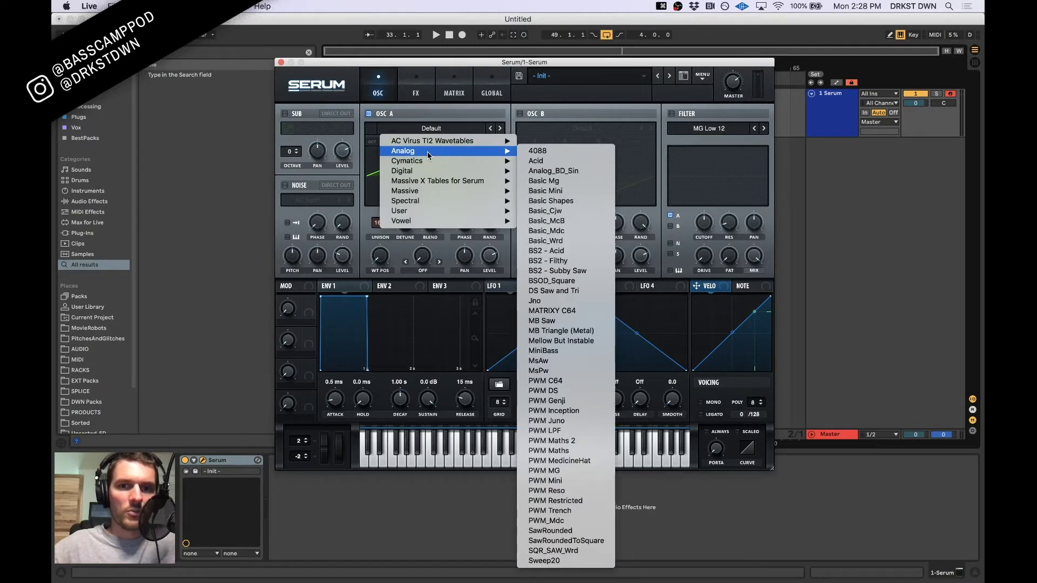
pyautogui.click(589, 202)
# Load the ACVSTI Clip Sweep wavetable from the AC Virus TI2 Wavetables category into oscillator A
pyautogui.click(443, 130)
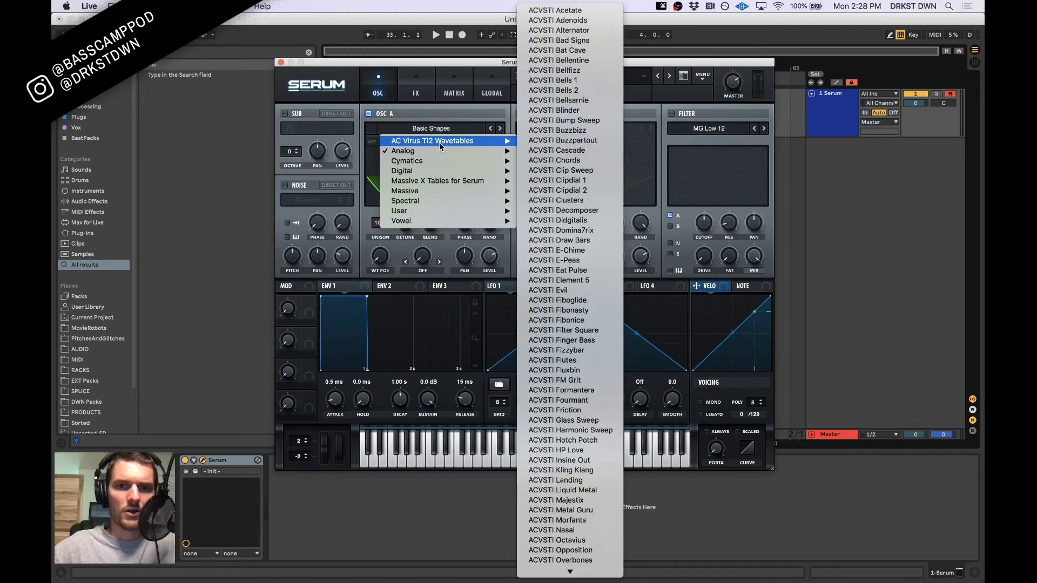
pyautogui.moveTo(506, 147)
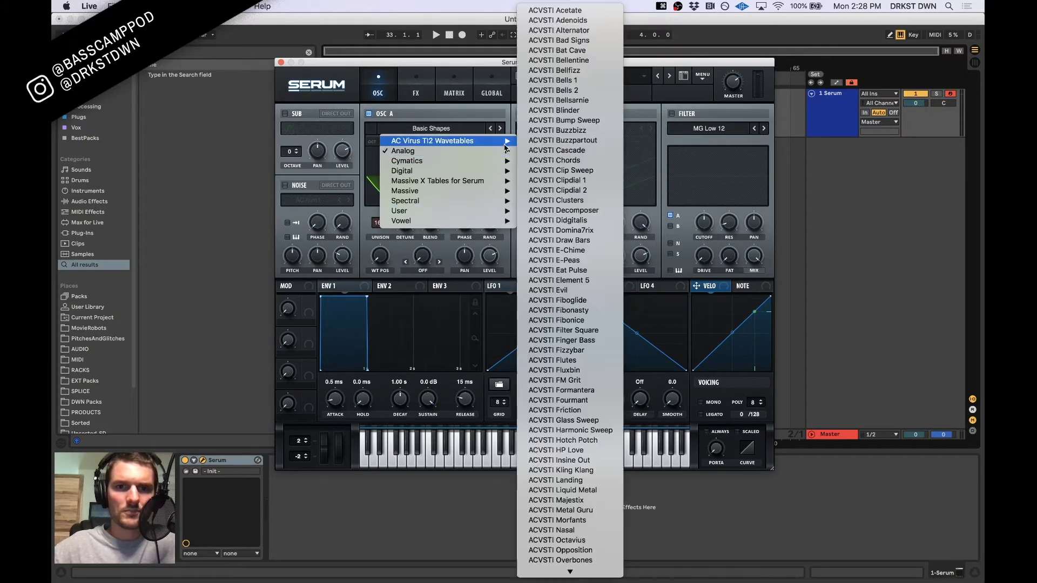
pyautogui.click(562, 170)
# Sweep oscillator A's wavetable position while playing notes and settle it at about 66
pyautogui.moveTo(380, 255); pyautogui.dragTo(371, 179)
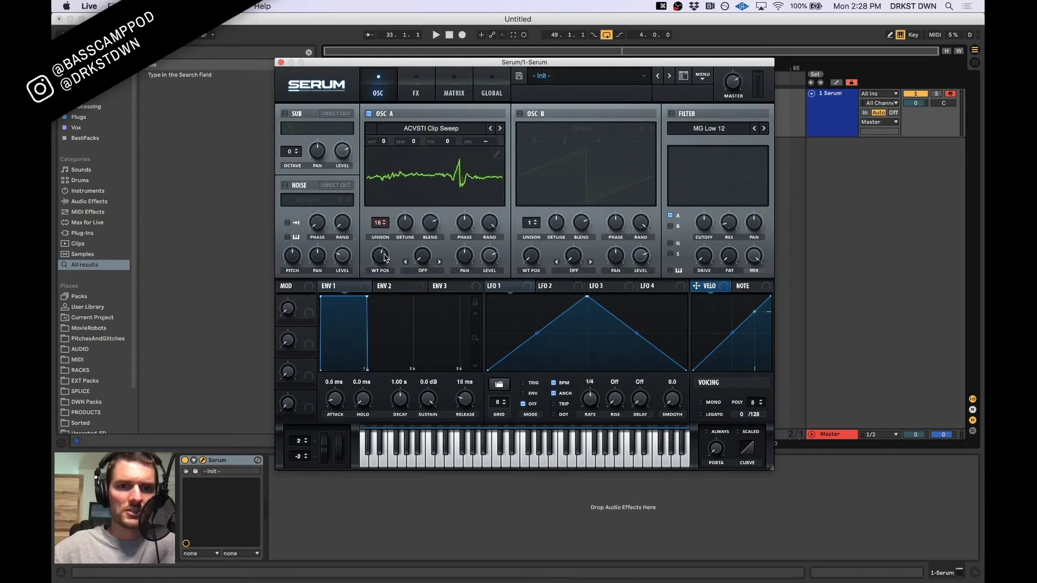
pyautogui.press('f')
pyautogui.press('f')
pyautogui.press('f')
pyautogui.press('f')
pyautogui.press('f')
pyautogui.press('f')
pyautogui.press('f')
pyautogui.press('f')
pyautogui.press('f')
pyautogui.moveTo(384, 257); pyautogui.dragTo(407, 263)
pyautogui.press('f')
pyautogui.press('f')
pyautogui.press('f')
pyautogui.press('f')
pyautogui.press('f')
pyautogui.press('f')
pyautogui.press('f')
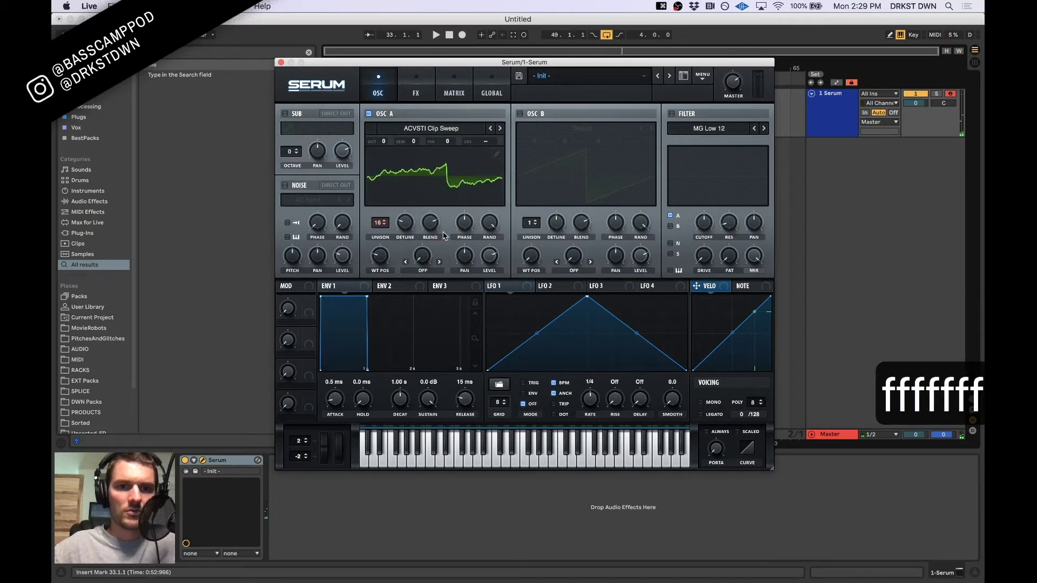
pyautogui.press('a')
pyautogui.press('a')
pyautogui.press('a')
pyautogui.press('a')
pyautogui.press('a')
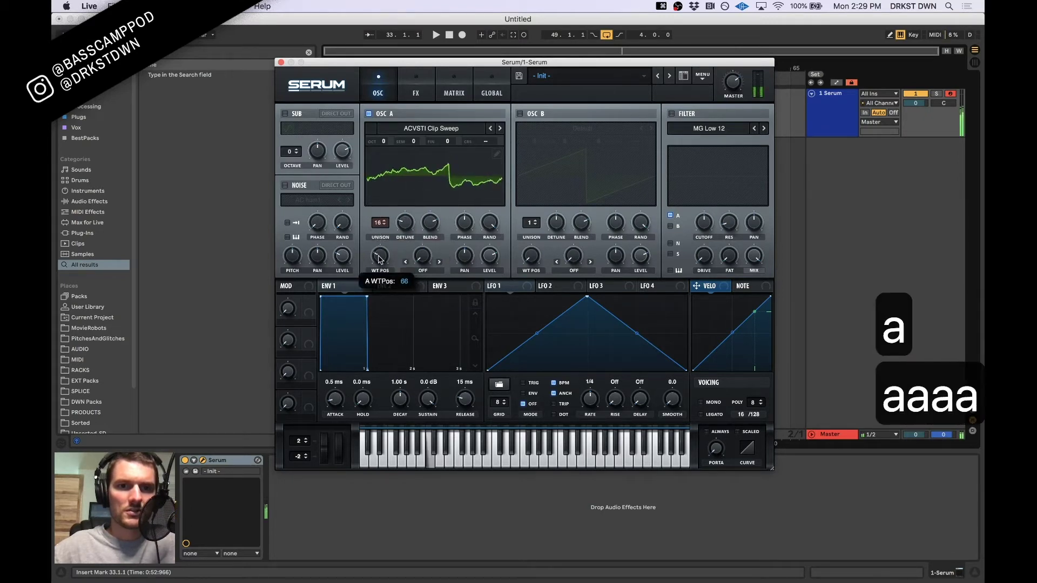
# Assign LFO 1 to oscillator A's wavetable position and set the LFO rate to one bar
pyautogui.moveTo(494, 289); pyautogui.dragTo(380, 256)
pyautogui.press('a')
pyautogui.press('a')
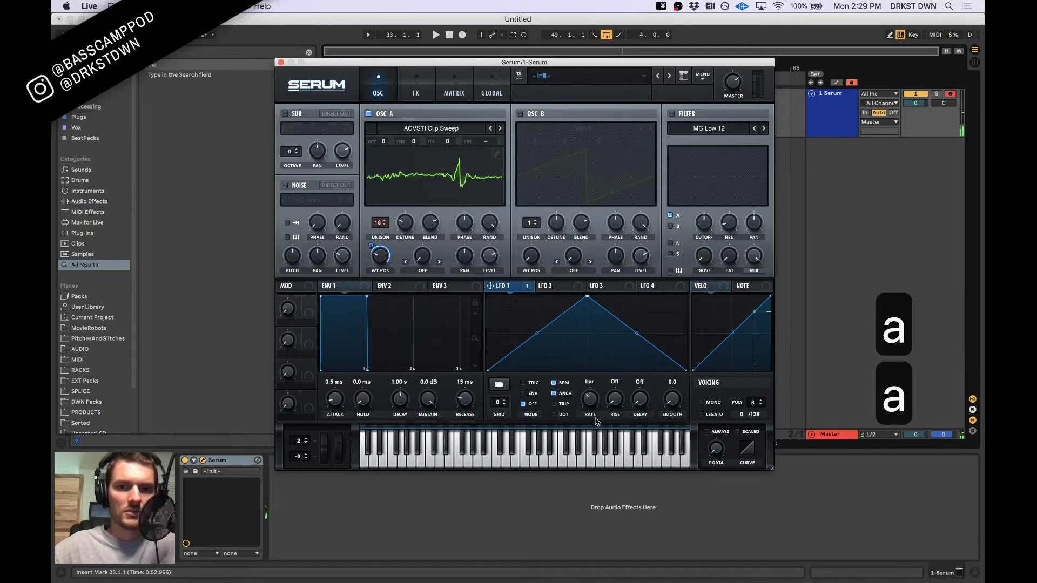
# Set LFO 1 to TRIG mode, move its peak close to the start of the shape, and play notes to hear it
pyautogui.click(527, 382)
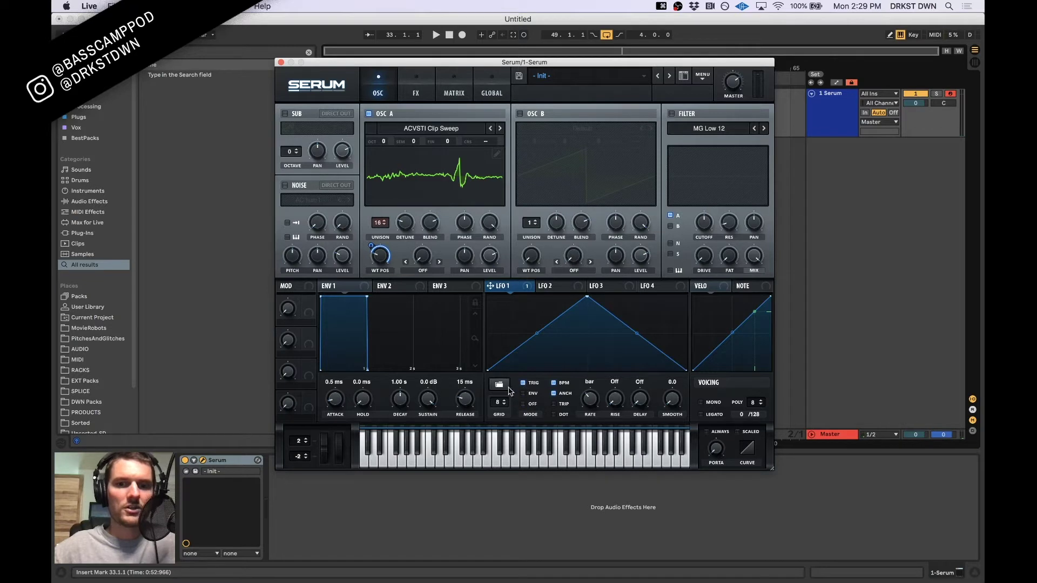
pyautogui.moveTo(592, 299); pyautogui.dragTo(498, 297)
pyautogui.press('a')
pyautogui.press('a')
pyautogui.press('a')
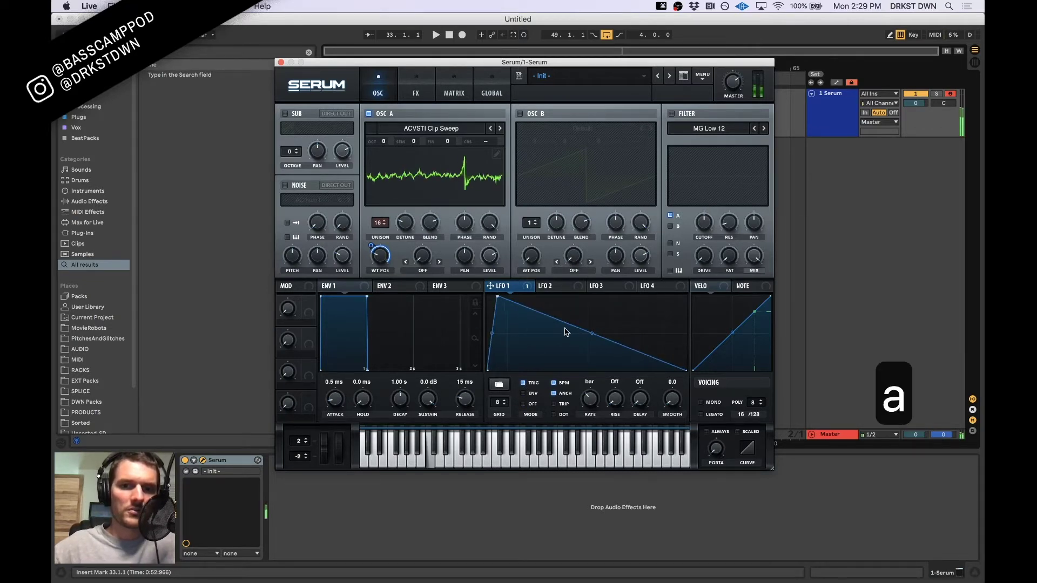
# Lower oscillator A's unison detune to about 0.05 while holding a note
pyautogui.press('f')
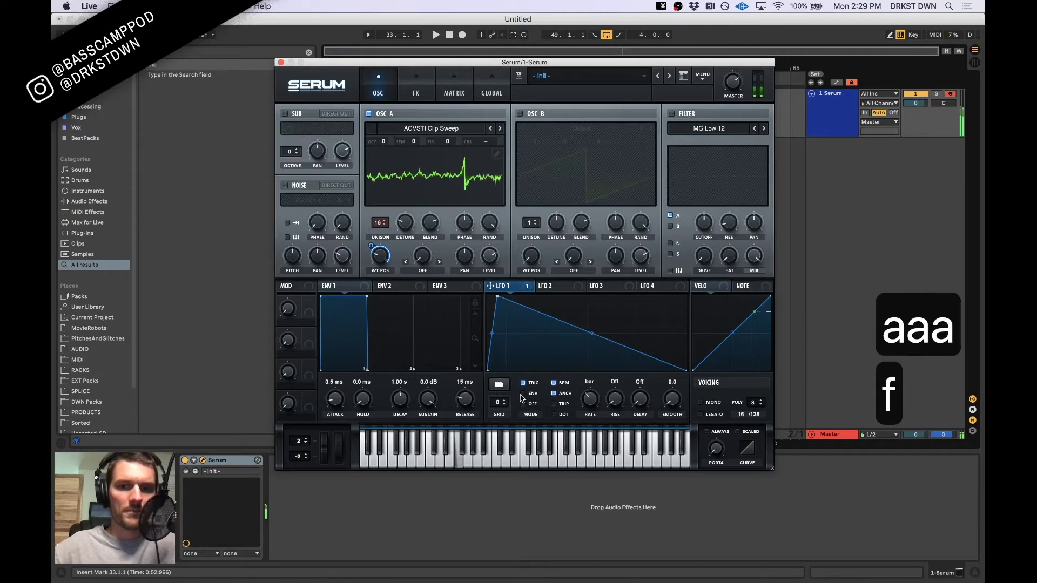
pyautogui.press('f')
pyautogui.press('f')
pyautogui.press('f')
pyautogui.press('f')
pyautogui.press('f')
pyautogui.press('f')
pyautogui.press('f')
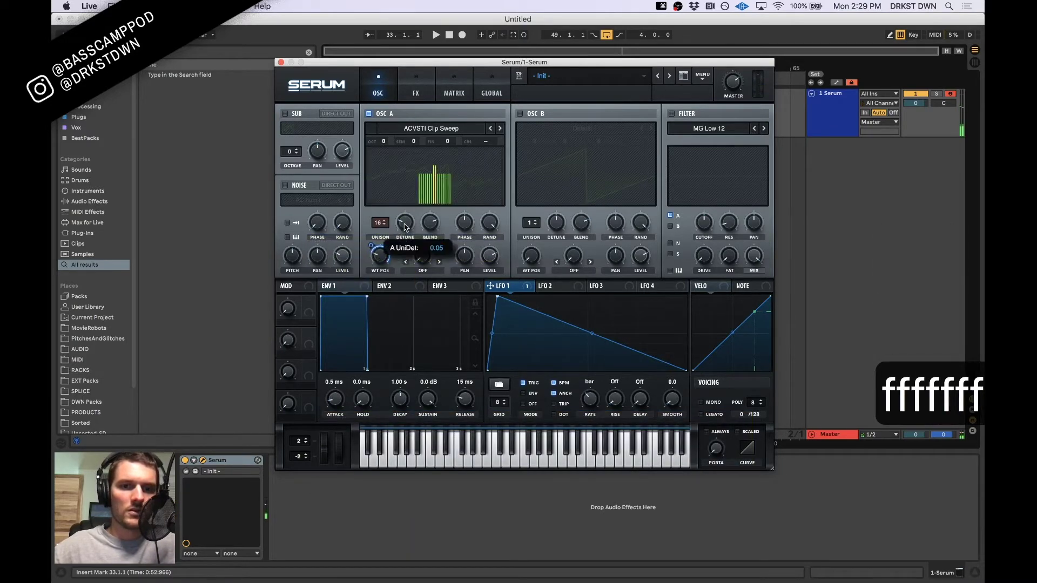
pyautogui.press('f')
pyautogui.press('f')
pyautogui.press('f')
pyautogui.press('f')
pyautogui.press('f')
pyautogui.press('f')
# Shift the computer keyboard down one octave and play notes to hear the detuned patch
pyautogui.press('z')
pyautogui.press('a')
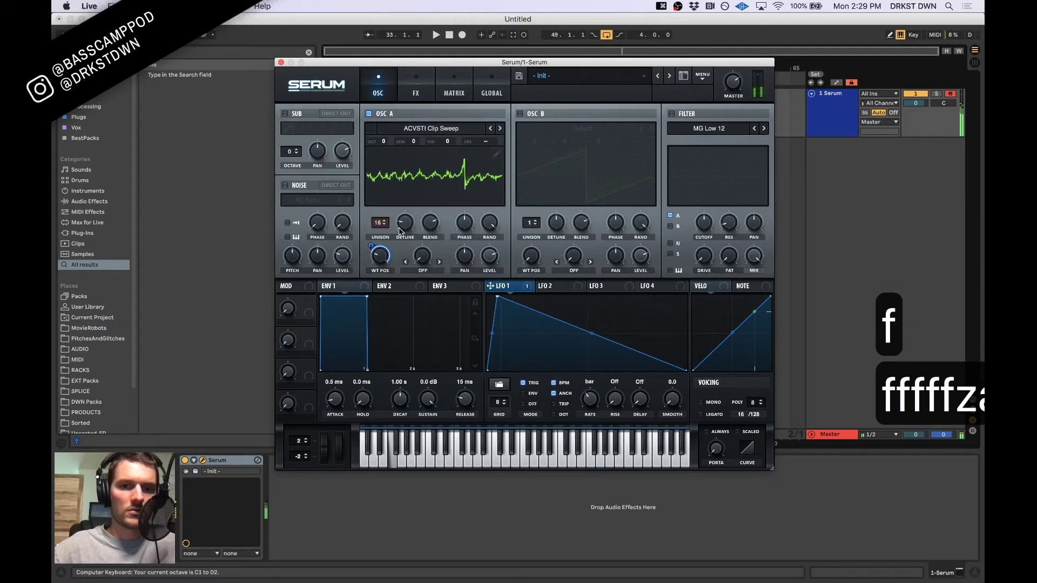
pyautogui.press('f')
pyautogui.press('f')
pyautogui.press('f')
pyautogui.press('f')
pyautogui.press('f')
pyautogui.press('f')
pyautogui.press('f')
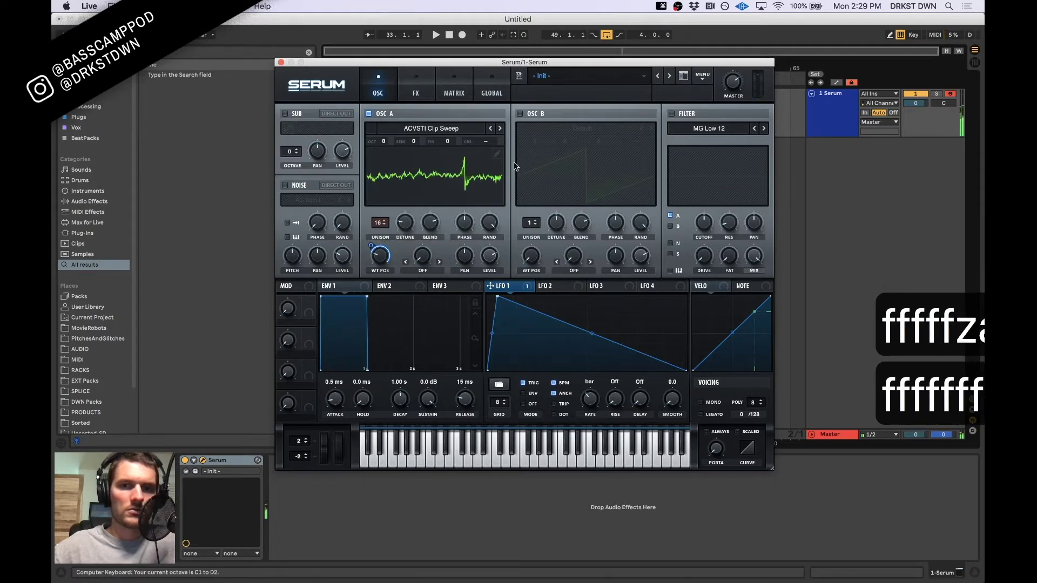
# Resample the patch to oscillator A and switch its wavetable display to the 3D view
pyautogui.click(702, 76)
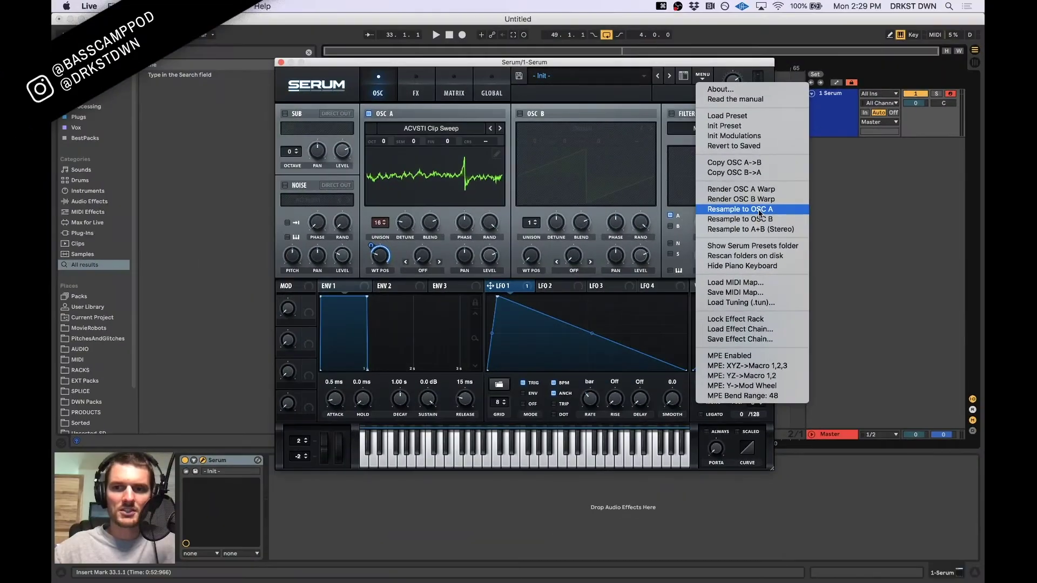
pyautogui.click(759, 213)
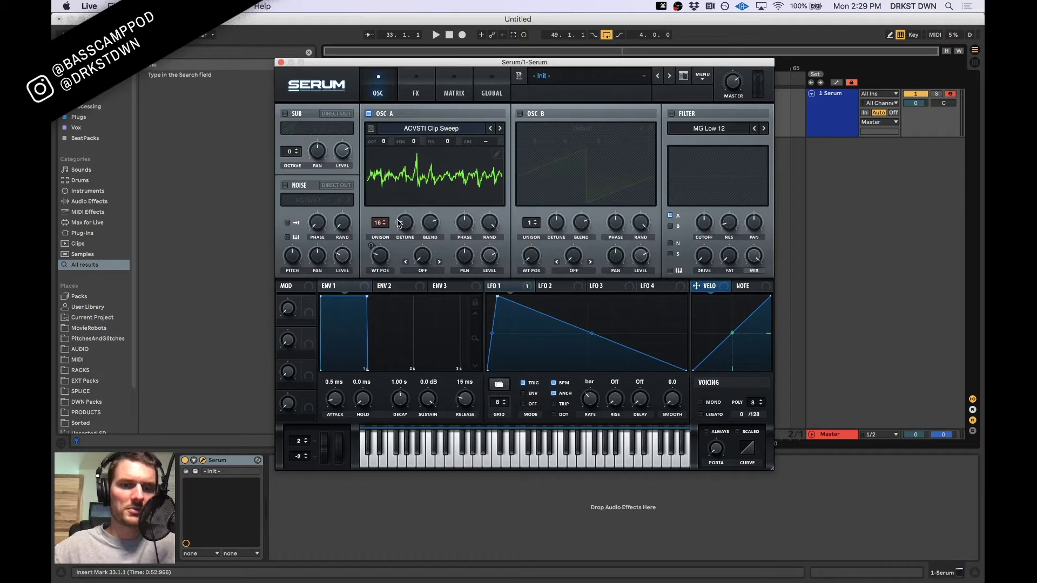
pyautogui.click(473, 166)
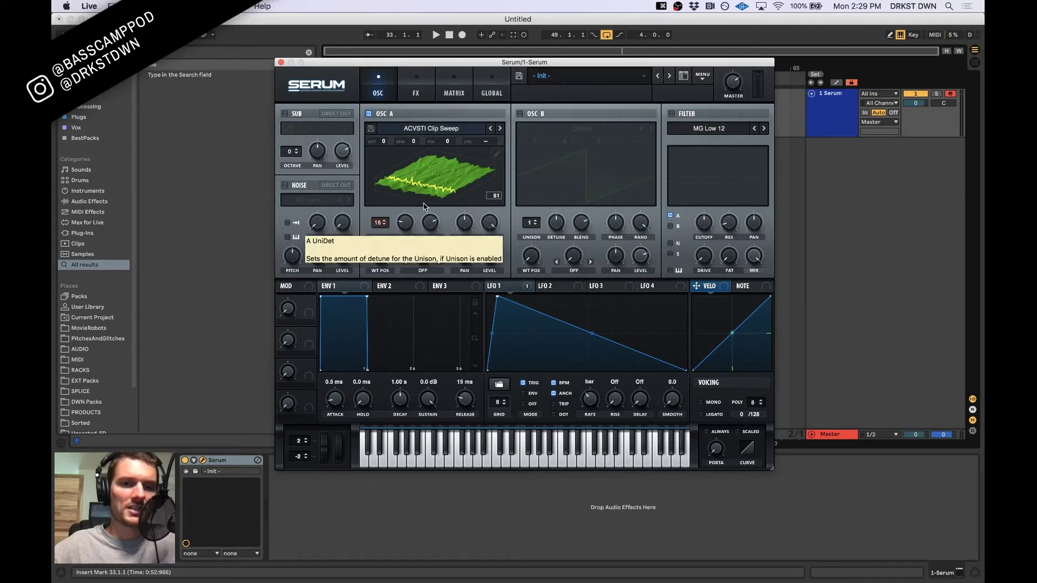
# Play notes to audition the resampled wavetable in oscillator A
pyautogui.moveTo(377, 225); pyautogui.dragTo(439, 169)
pyautogui.press('f')
pyautogui.press('a')
pyautogui.press('a')
pyautogui.press('a')
pyautogui.press('a')
pyautogui.press('a')
pyautogui.press('a')
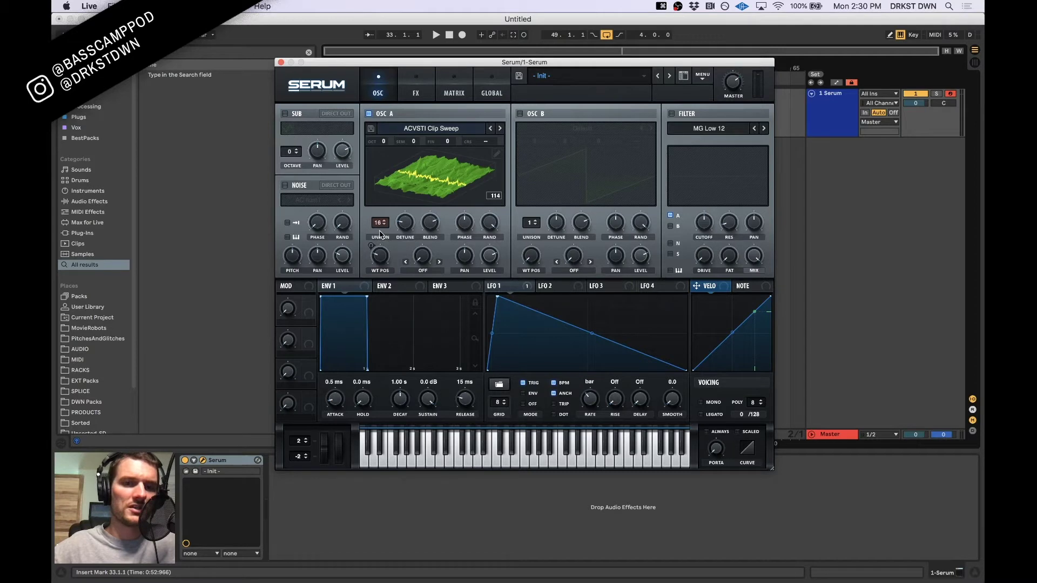
# Reduce oscillator A's unison to 1 voice and play notes to hear the resampled wavetable alone
pyautogui.moveTo(381, 225); pyautogui.dragTo(381, 260)
pyautogui.press('f')
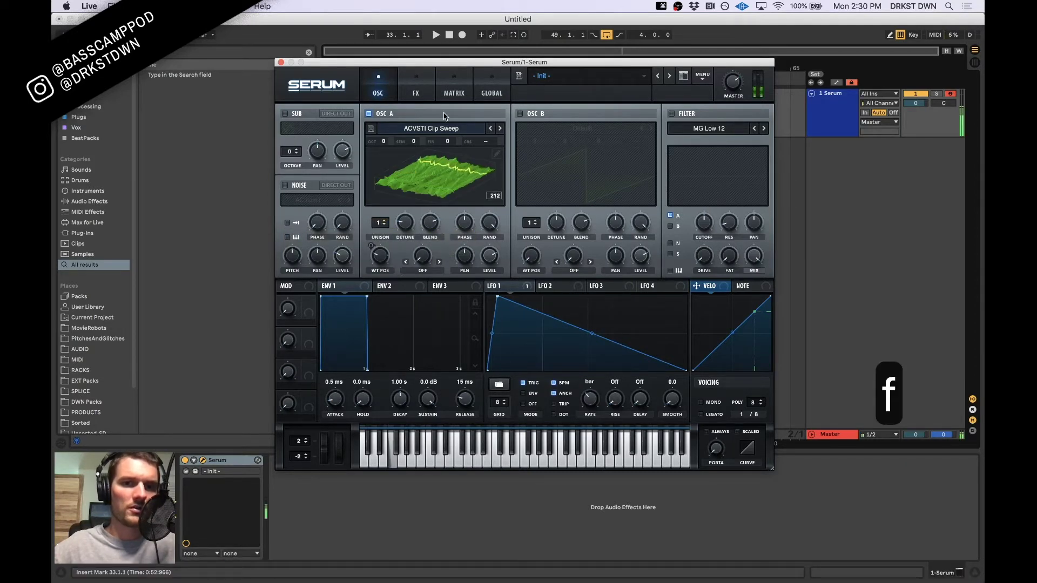
pyautogui.press('f')
pyautogui.press('f')
pyautogui.press('f')
pyautogui.press('f')
pyautogui.press('f')
pyautogui.press('f')
pyautogui.press('f')
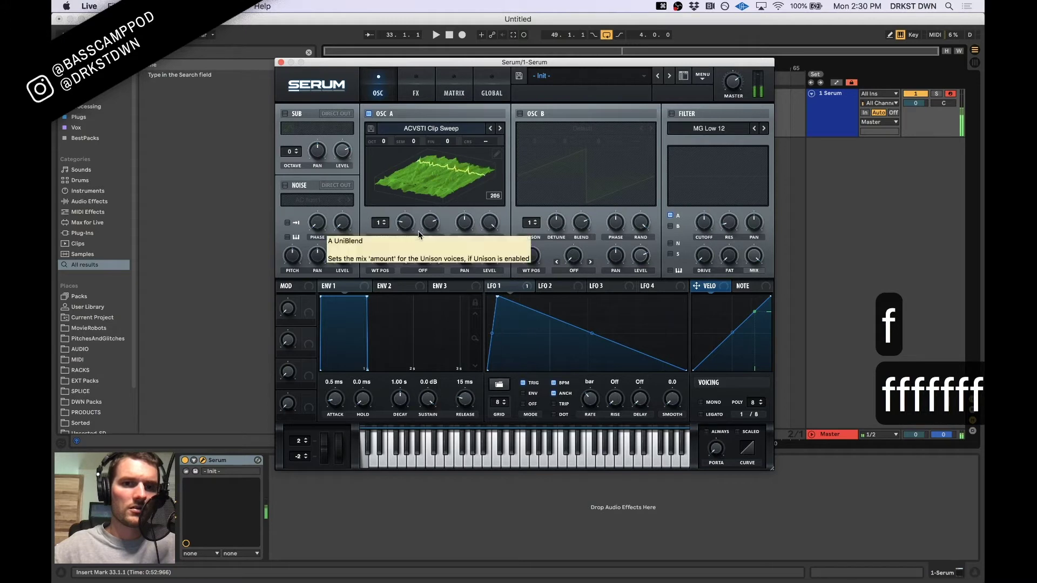
pyautogui.press('a')
pyautogui.press('a')
pyautogui.press('a')
pyautogui.press('a')
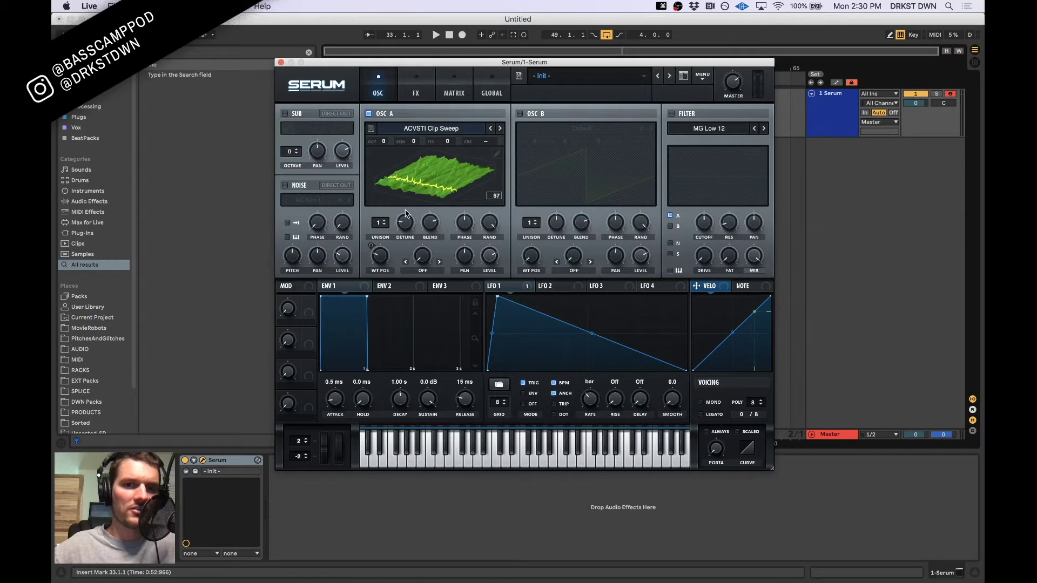
# Set oscillator A's unison to 16 voices and hold a note to hear the stacked resampled wavetable
pyautogui.moveTo(380, 223); pyautogui.dragTo(382, 195)
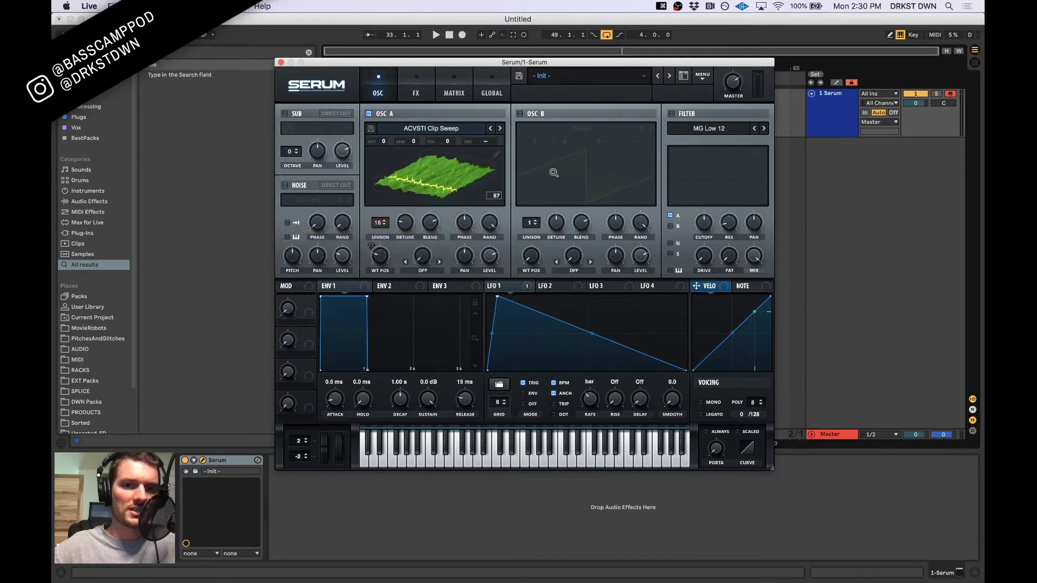
pyautogui.press('f')
pyautogui.press('f')
pyautogui.press('f')
pyautogui.press('f')
pyautogui.press('f')
pyautogui.press('f')
pyautogui.press('f')
pyautogui.press('f')
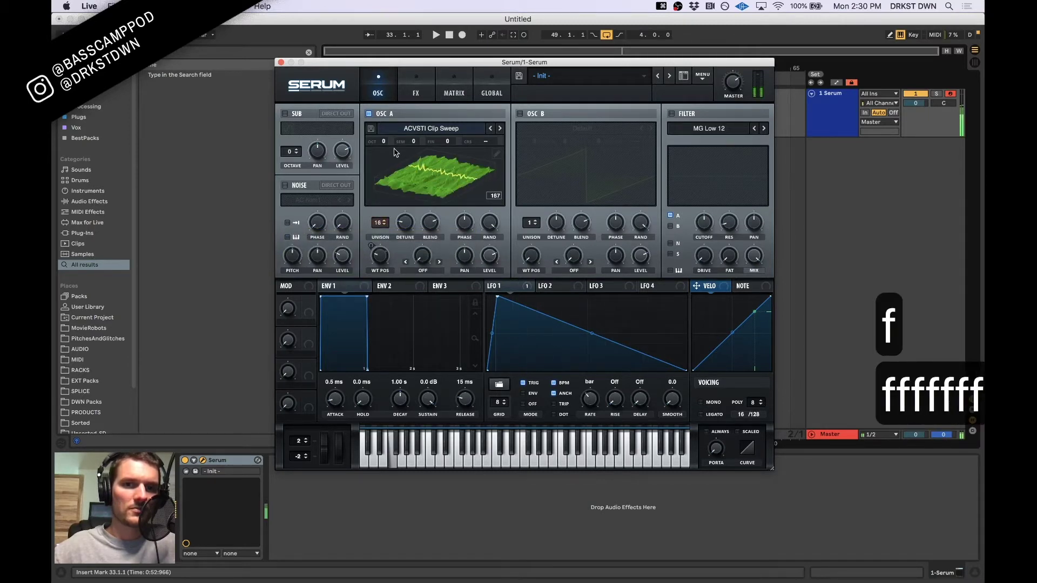
pyautogui.press('f')
pyautogui.press('f')
pyautogui.press('f')
pyautogui.press('f')
pyautogui.press('f')
pyautogui.press('f')
pyautogui.press('f')
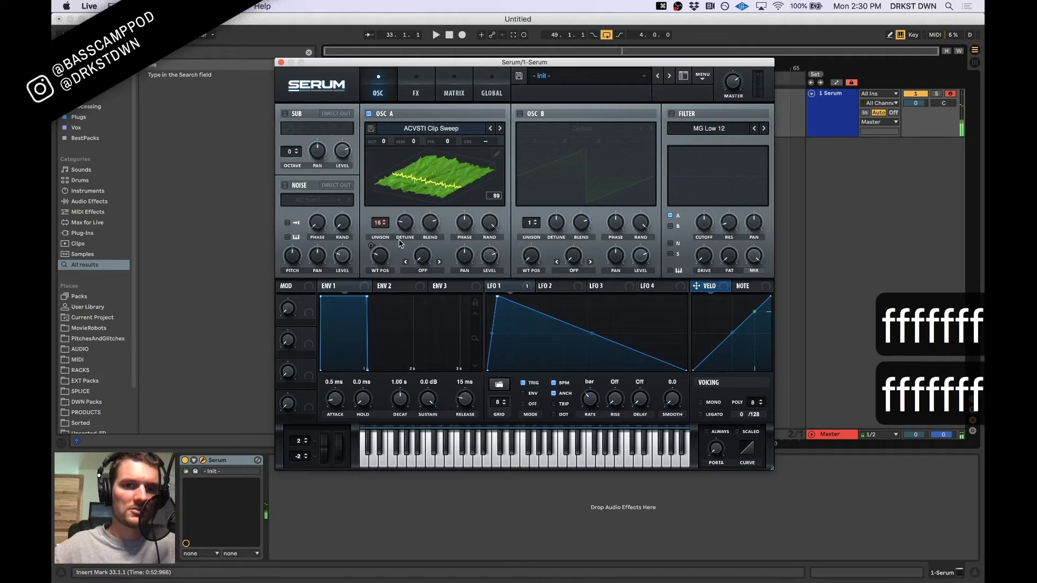
# Resample the patch to oscillator A once more and play the new wavetable
pyautogui.click(703, 77)
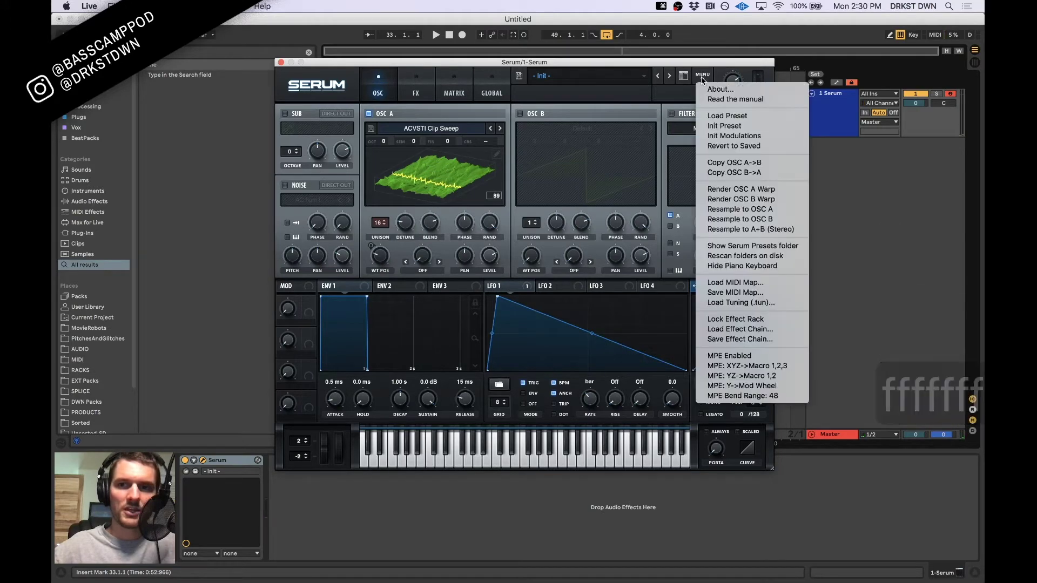
pyautogui.click(736, 210)
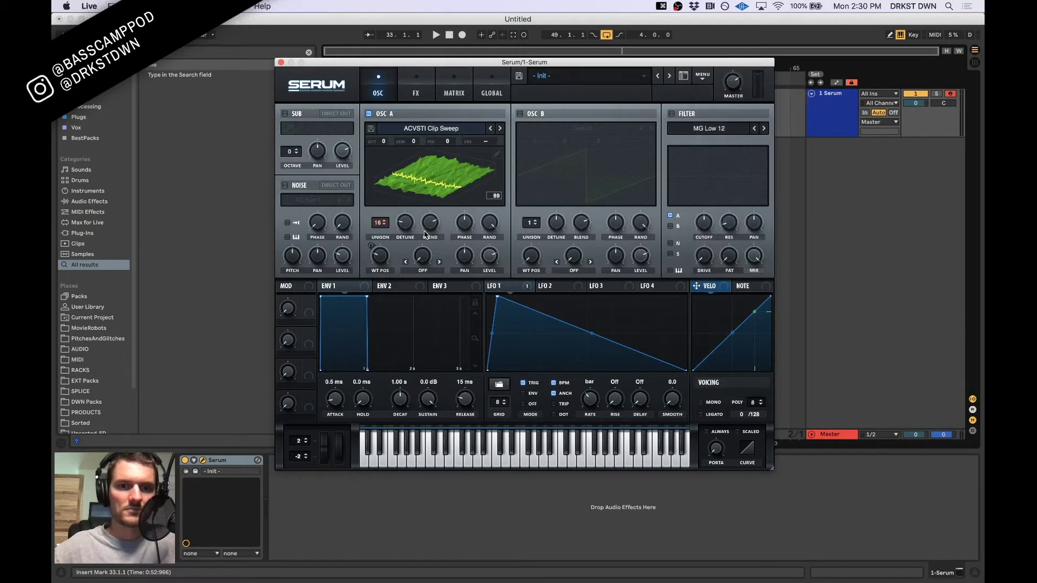
pyautogui.press('f')
pyautogui.press('f')
pyautogui.press('f')
pyautogui.press('f')
pyautogui.press('f')
pyautogui.press('f')
pyautogui.press('f')
pyautogui.press('f')
pyautogui.press('f')
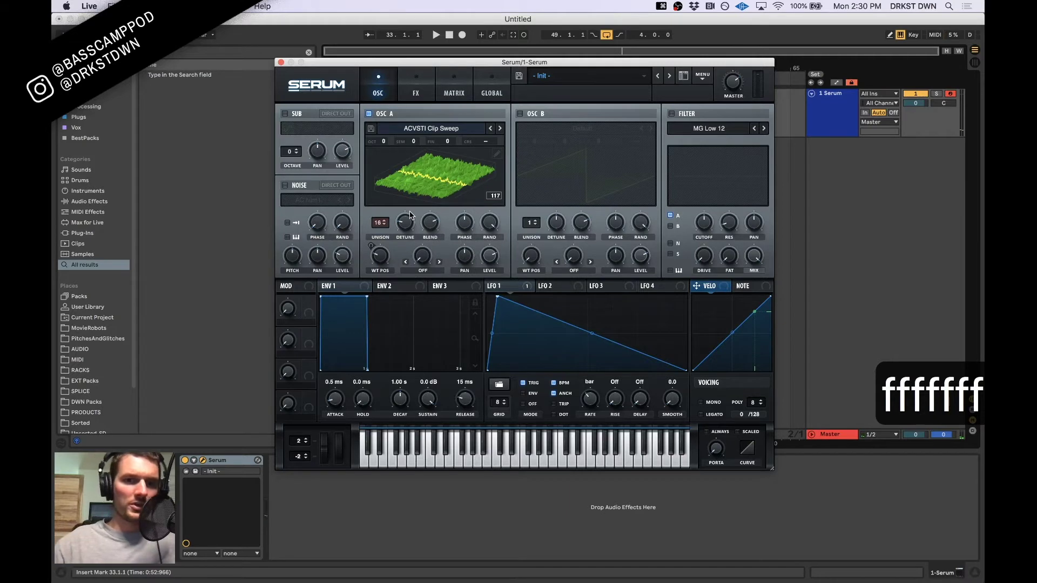
# Lower oscillator A's unison detune to about 0.03 while playing held notes
pyautogui.moveTo(402, 224)
pyautogui.press('f')
pyautogui.press('f')
pyautogui.press('f')
pyautogui.press('f')
pyautogui.press('f')
pyautogui.press('f')
pyautogui.press('f')
pyautogui.press('f')
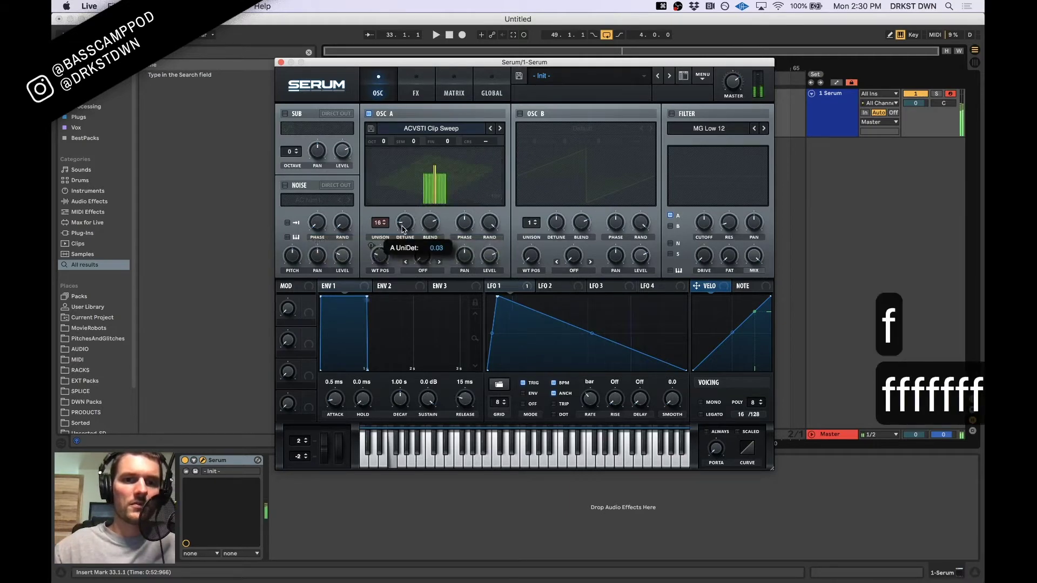
pyautogui.press('f')
pyautogui.press('f')
pyautogui.press('f')
pyautogui.press('f')
pyautogui.press('f')
pyautogui.press('f')
pyautogui.press('f')
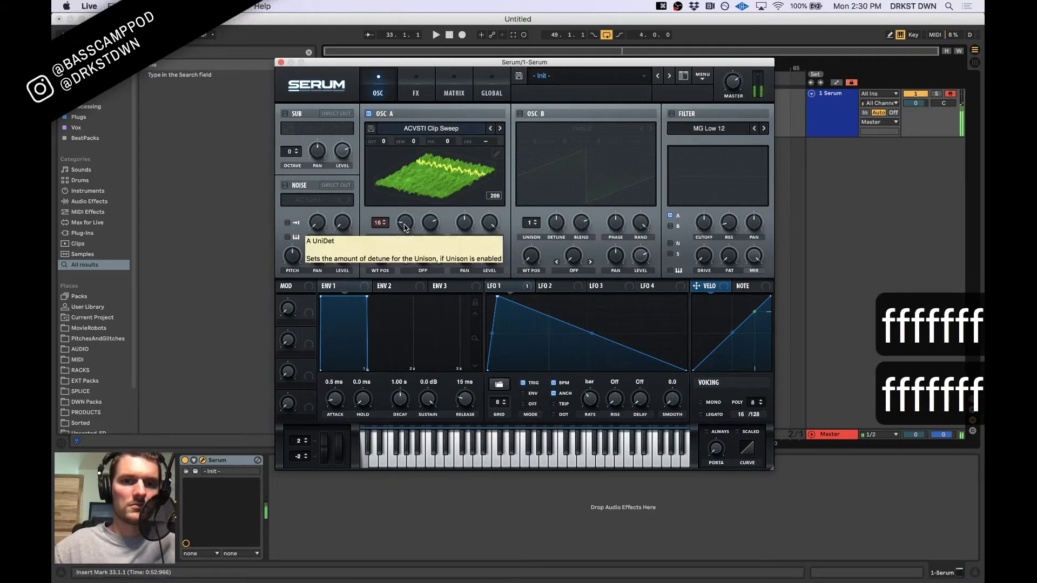
pyautogui.press('a')
pyautogui.press('a')
pyautogui.press('a')
pyautogui.press('a')
pyautogui.press('a')
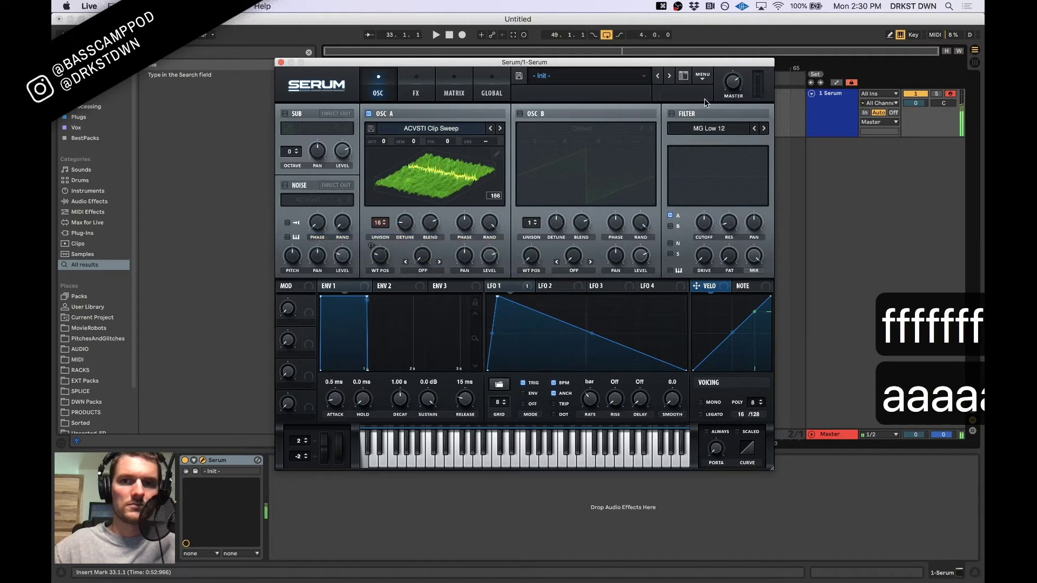
# Raise oscillator A's unison detune and hold a note to hear the wider sound
pyautogui.moveTo(405, 223)
pyautogui.mouseDown()
pyautogui.moveTo(403, 197)
pyautogui.moveTo(408, 208)
pyautogui.mouseUp()
pyautogui.press('f')
pyautogui.press('f')
pyautogui.press('f')
pyautogui.press('f')
pyautogui.press('f')
pyautogui.press('f')
pyautogui.press('f')
pyautogui.press('f')
pyautogui.press('f')
pyautogui.press('f')
pyautogui.press('f')
pyautogui.press('f')
pyautogui.press('f')
pyautogui.press('f')
pyautogui.press('f')
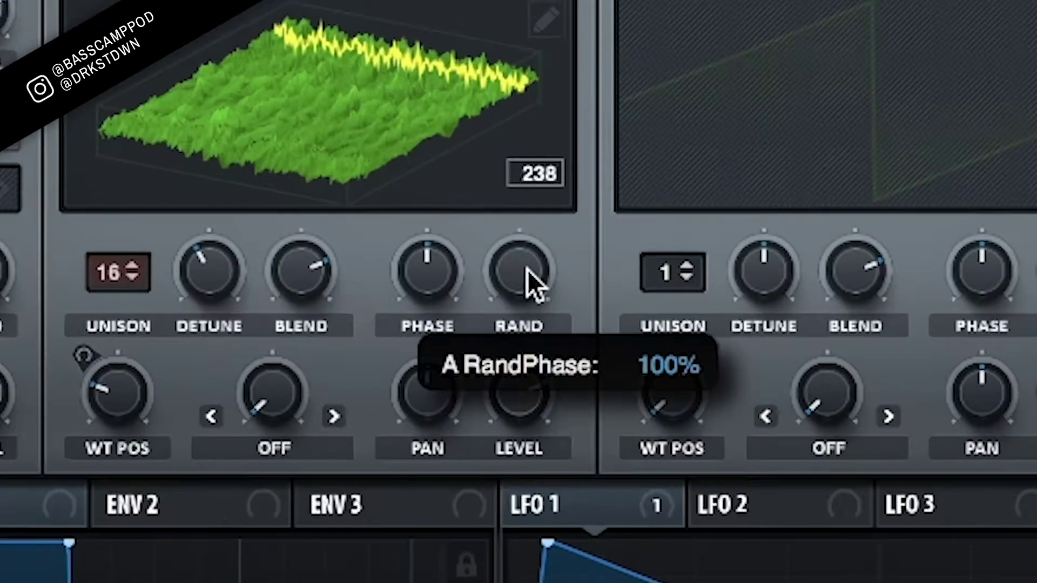
# Turn oscillator A's random phase all the way down and reduce its unison detune
pyautogui.moveTo(491, 223); pyautogui.dragTo(492, 238)
pyautogui.moveTo(519, 270); pyautogui.dragTo(519, 318)
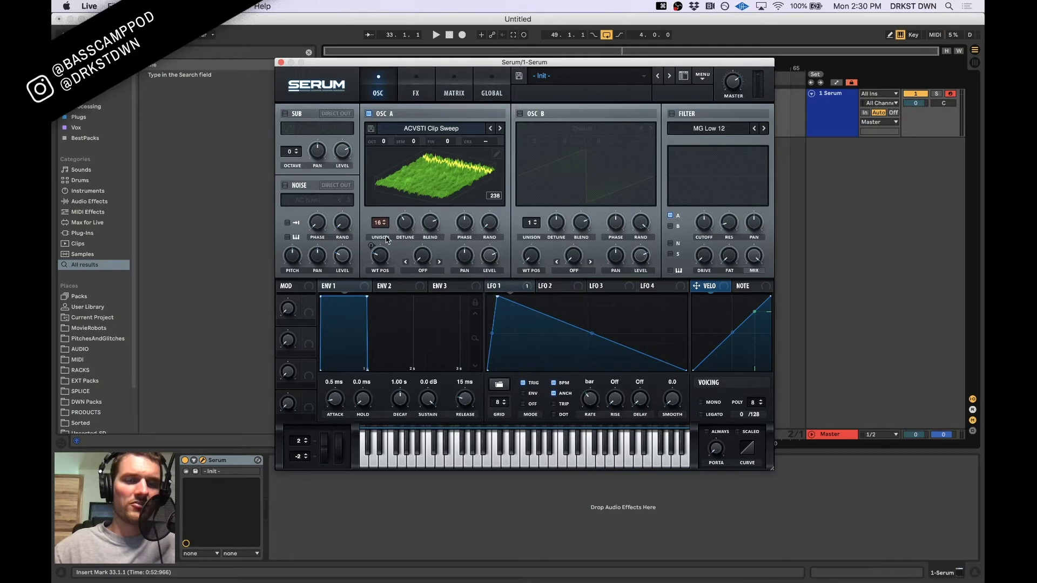
pyautogui.moveTo(406, 231)
pyautogui.mouseDown()
pyautogui.moveTo(407, 253)
pyautogui.moveTo(405, 232)
pyautogui.mouseUp()
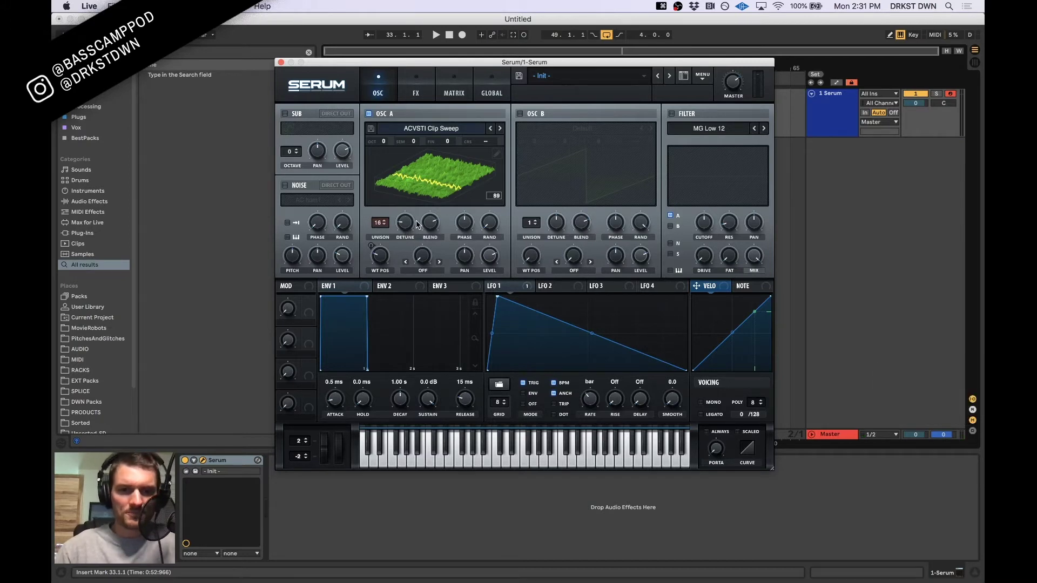
pyautogui.moveTo(405, 231); pyautogui.dragTo(404, 229)
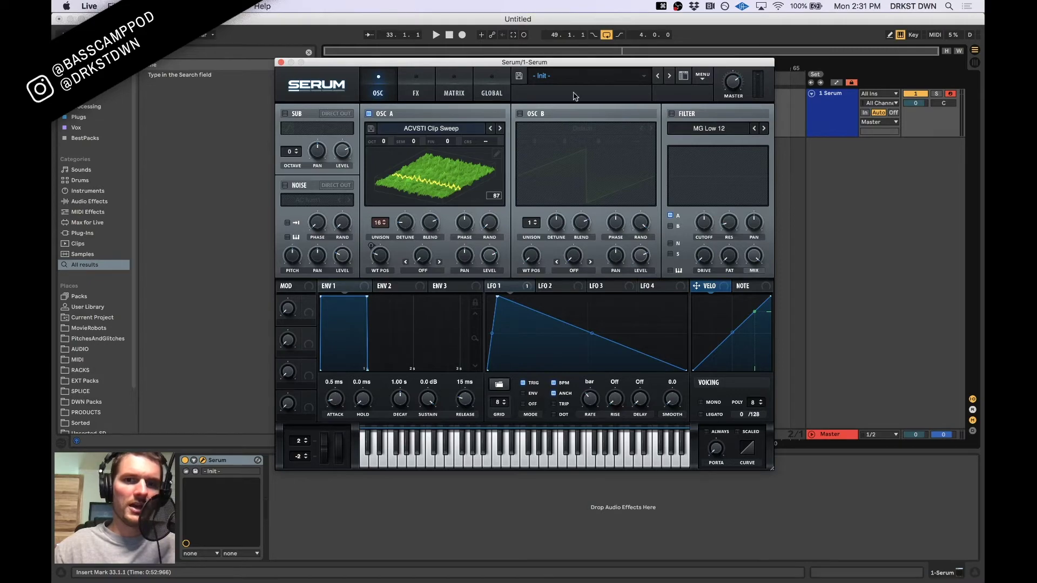
# Resample the patch to oscillator A again and play repeated notes on the resulting wavetable
pyautogui.click(702, 76)
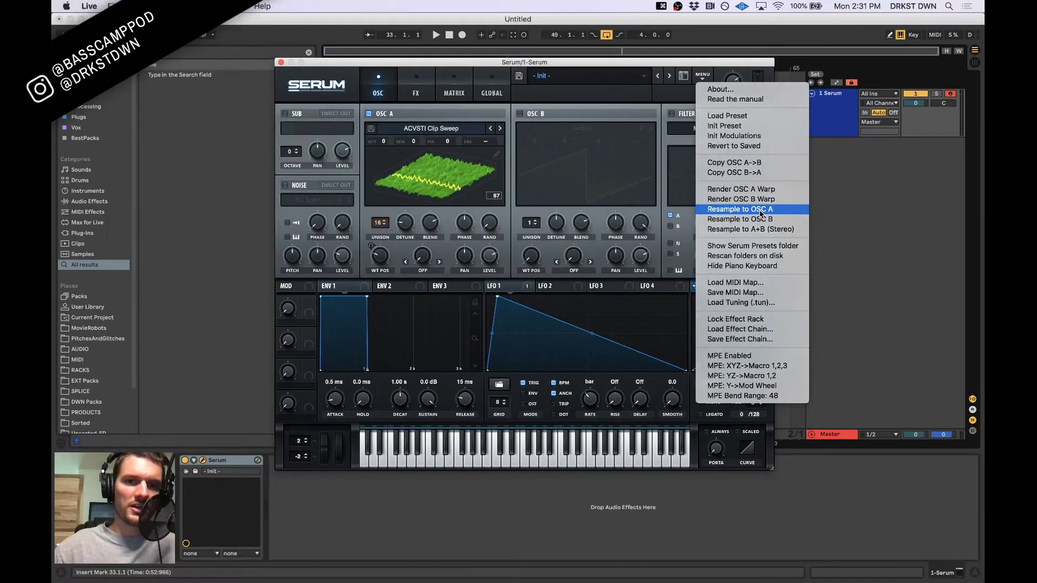
pyautogui.click(520, 187)
pyautogui.press('f')
pyautogui.press('f')
pyautogui.press('f')
pyautogui.press('f')
pyautogui.press('f')
pyautogui.press('f')
pyautogui.press('f')
pyautogui.press('f')
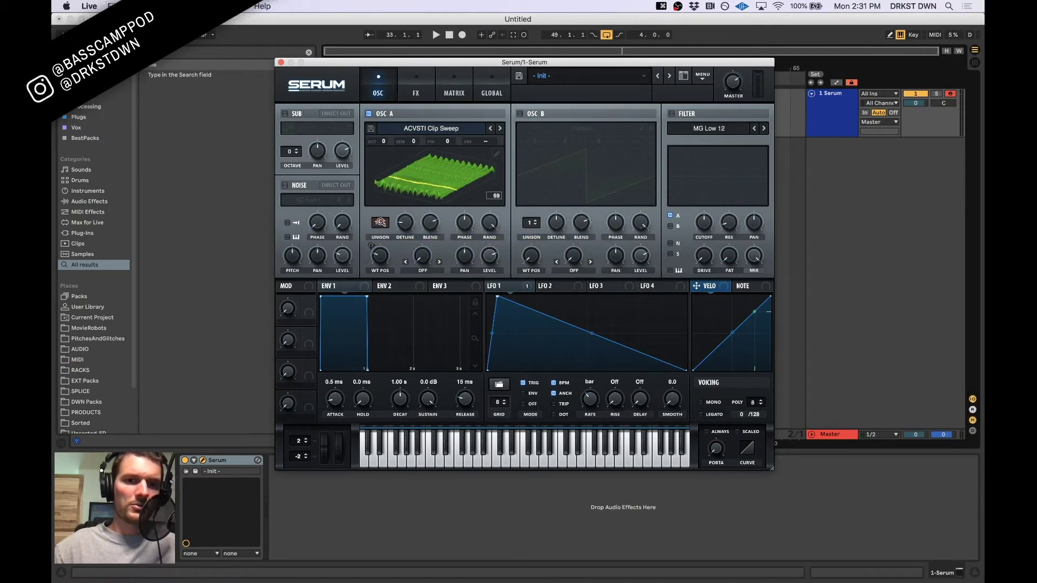
# Set oscillator A's unison to 1 voice and adjust its wavetable position while playing repeated notes
pyautogui.press('f')
pyautogui.press('f')
pyautogui.press('f')
pyautogui.press('f')
pyautogui.press('f')
pyautogui.press('f')
pyautogui.press('f')
pyautogui.press('f')
pyautogui.press('f')
pyautogui.press('f')
pyautogui.press('f')
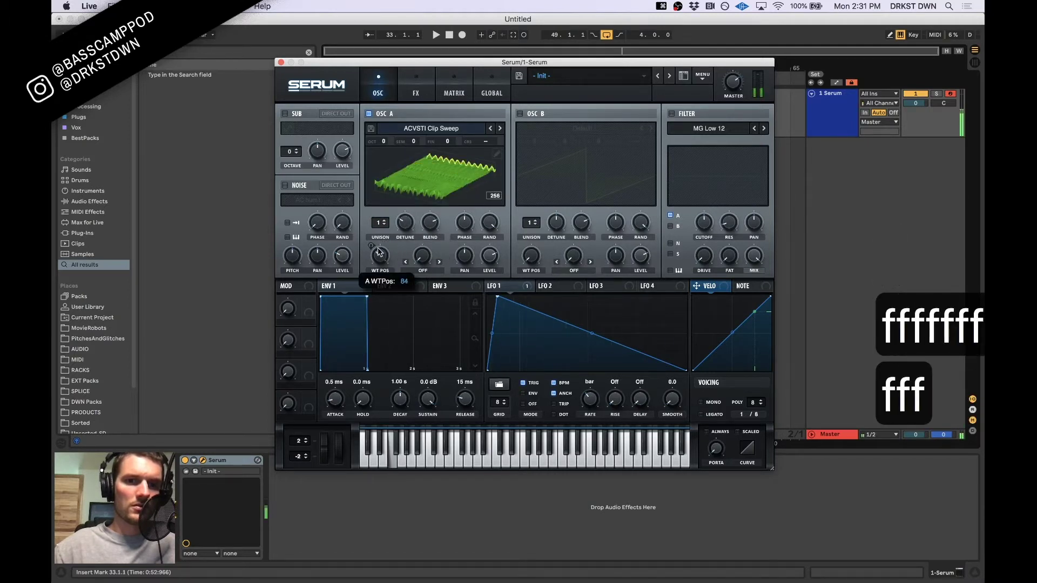
pyautogui.press('f')
pyautogui.press('f')
pyautogui.press('f')
pyautogui.press('f')
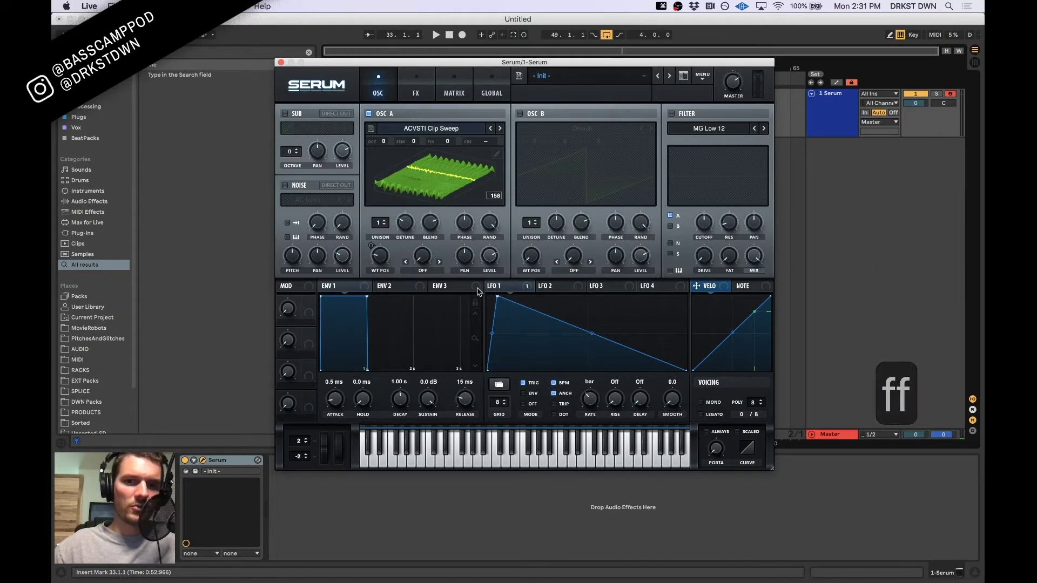
# Set LFO 1's modulation amount on oscillator A's wavetable position to about 42 and play a lower note
pyautogui.moveTo(379, 256); pyautogui.dragTo(380, 270)
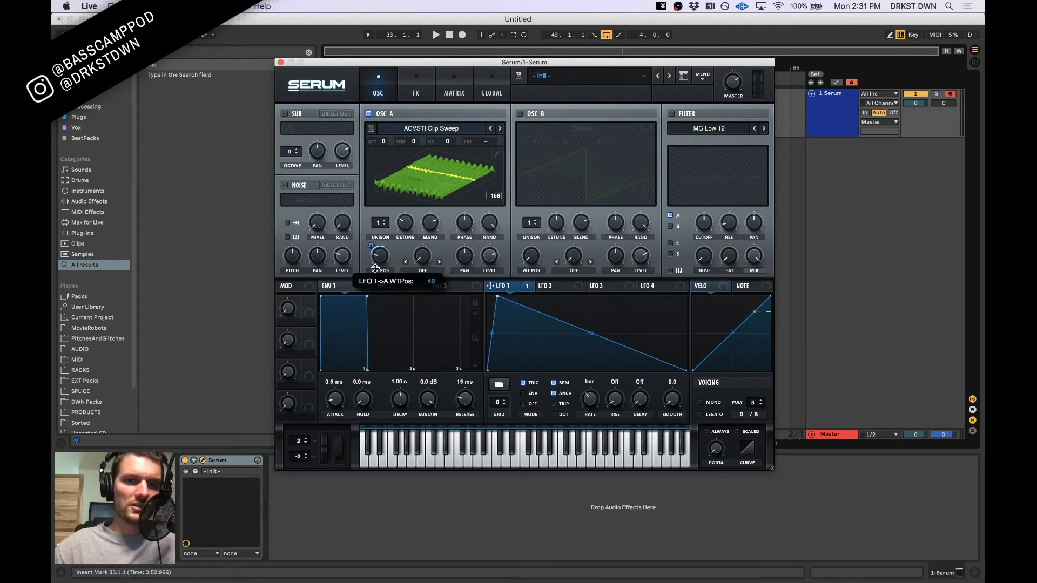
pyautogui.press('a')
pyautogui.press('a')
pyautogui.press('a')
pyautogui.press('a')
pyautogui.press('a')
pyautogui.press('a')
pyautogui.press('a')
pyautogui.press('a')
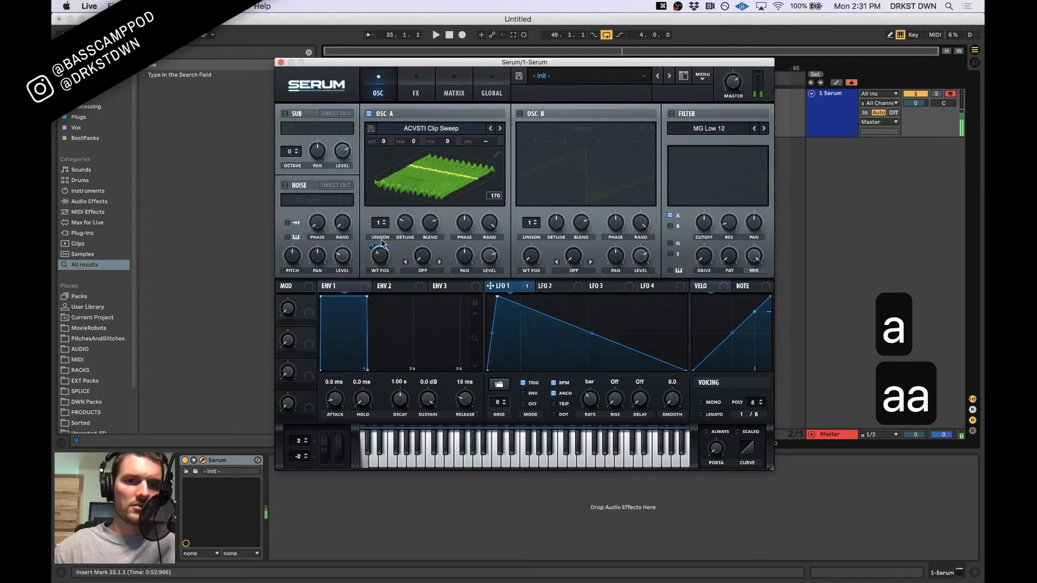
# Invert LFO 1's modulation of oscillator A's wavetable position to about -23 while playing a note
pyautogui.moveTo(375, 245); pyautogui.dragTo(378, 254)
pyautogui.press('f')
pyautogui.press('f')
pyautogui.press('f')
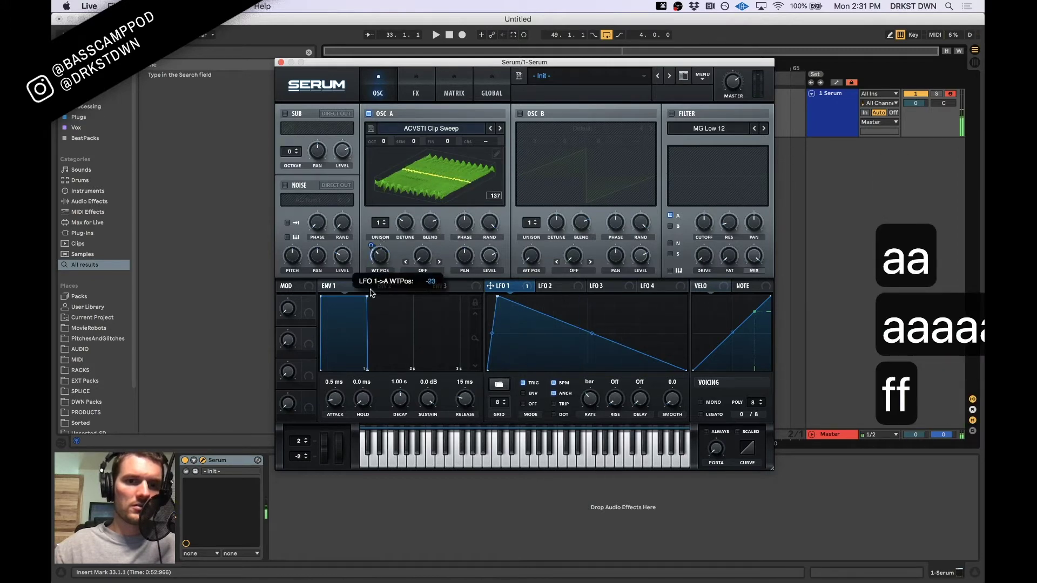
pyautogui.press('f')
pyautogui.press('f')
pyautogui.press('f')
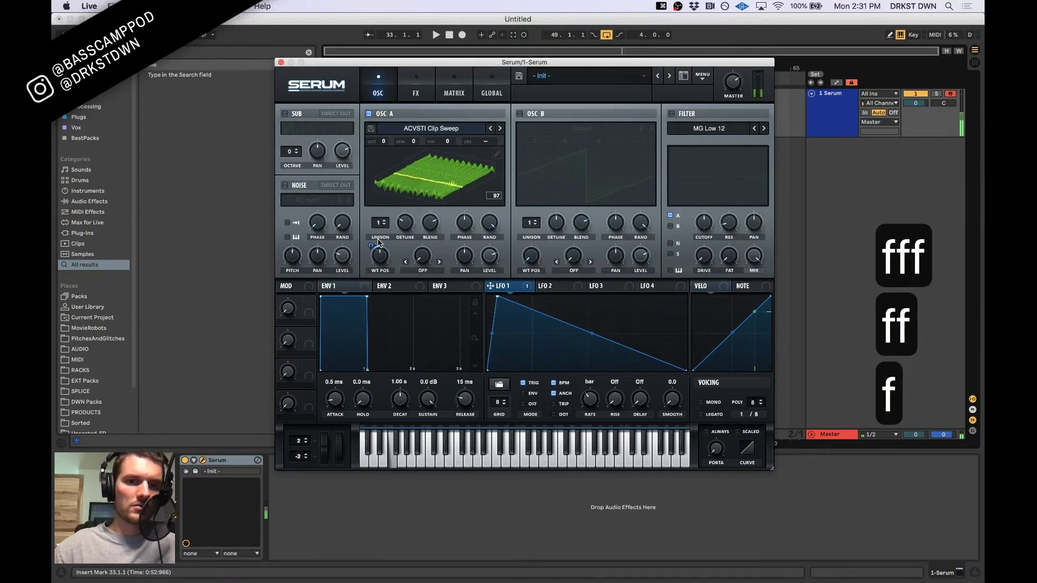
# Set oscillator A's wavetable position to about 156 while playing repeated notes
pyautogui.press('f')
pyautogui.press('f')
pyautogui.press('f')
pyautogui.press('f')
pyautogui.press('f')
pyautogui.press('f')
pyautogui.press('f')
pyautogui.press('f')
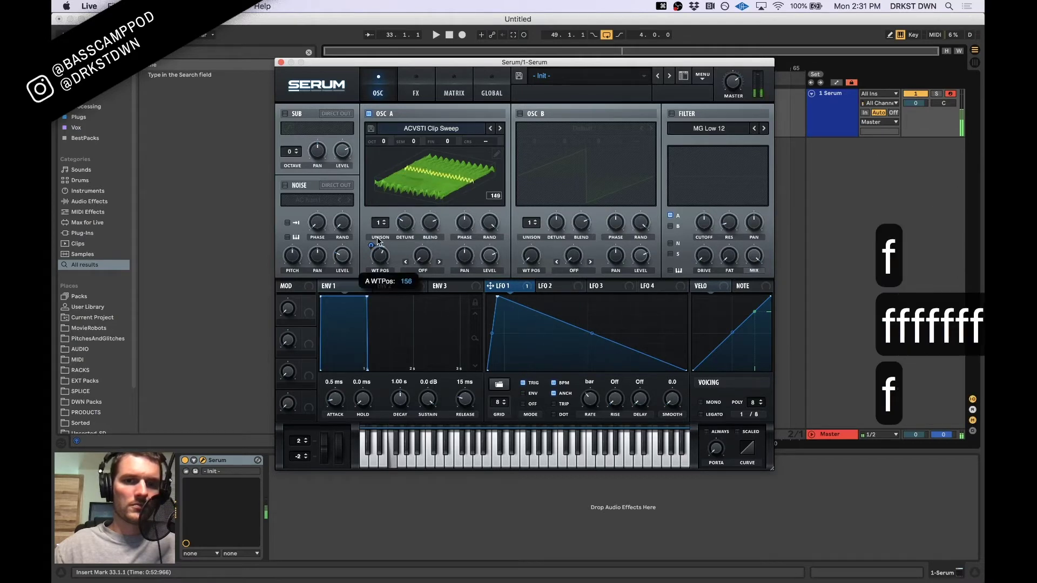
pyautogui.press('f')
pyautogui.press('f')
pyautogui.press('f')
pyautogui.press('f')
pyautogui.press('f')
pyautogui.press('f')
pyautogui.press('f')
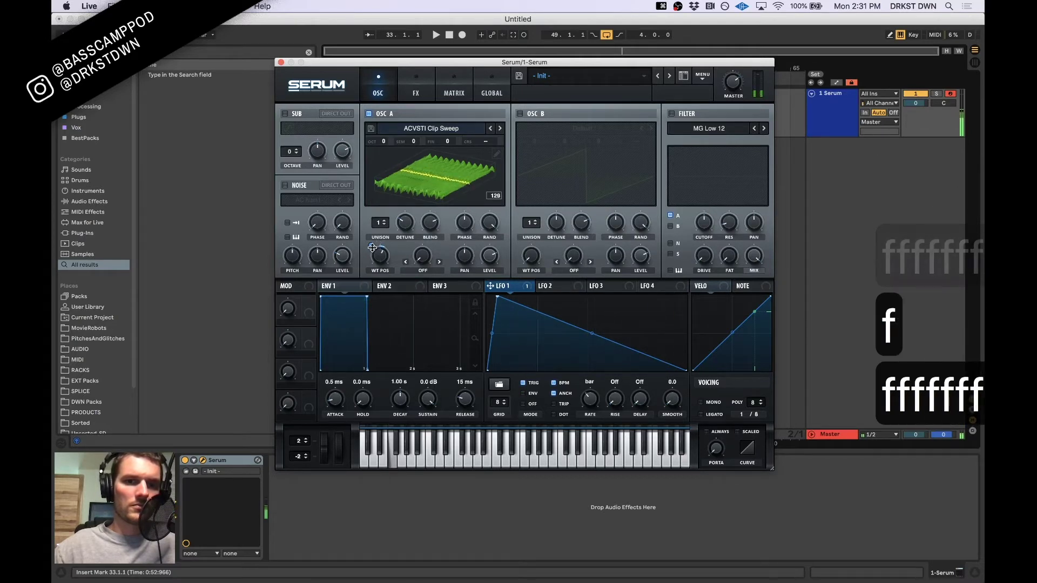
# Readjust LFO 1's modulation amount and the wavetable position of oscillator A while playing repeated notes
pyautogui.moveTo(376, 259)
pyautogui.press('f')
pyautogui.press('f')
pyautogui.press('f')
pyautogui.press('f')
pyautogui.press('f')
pyautogui.press('f')
pyautogui.press('f')
pyautogui.press('f')
pyautogui.press('f')
pyautogui.press('f')
pyautogui.press('f')
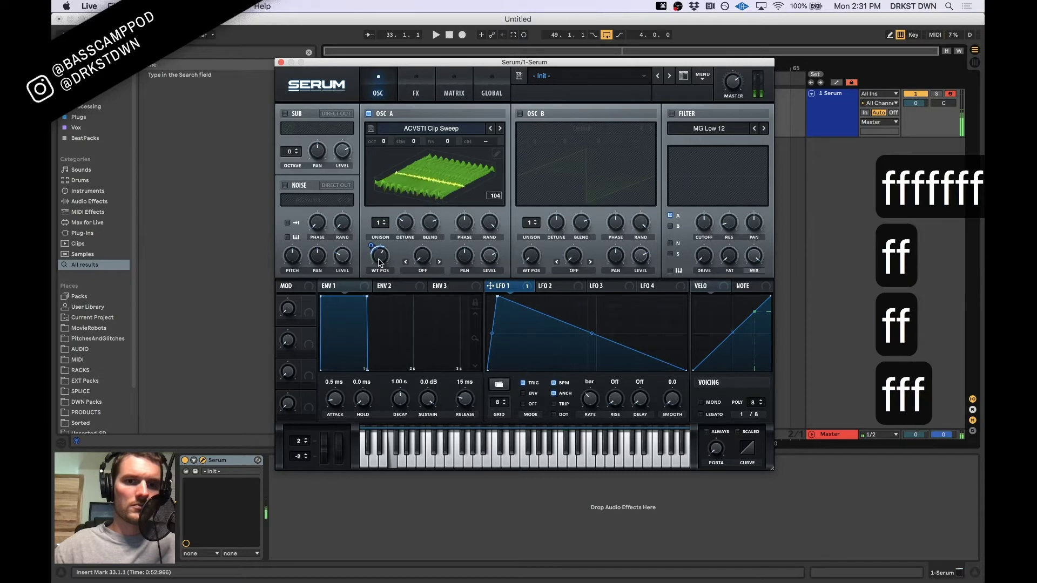
pyautogui.moveTo(371, 266); pyautogui.dragTo(372, 257)
pyautogui.press('f')
pyautogui.press('f')
pyautogui.press('f')
pyautogui.press('f')
pyautogui.press('f')
pyautogui.press('f')
pyautogui.press('f')
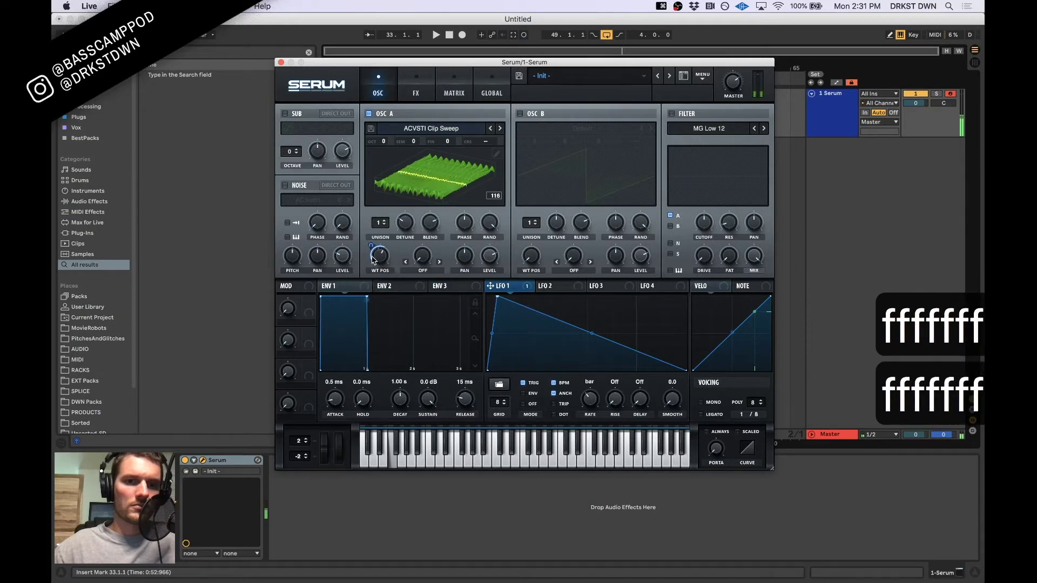
pyautogui.press('f')
pyautogui.press('f')
pyautogui.press('f')
pyautogui.press('f')
pyautogui.press('f')
pyautogui.press('f')
pyautogui.press('f')
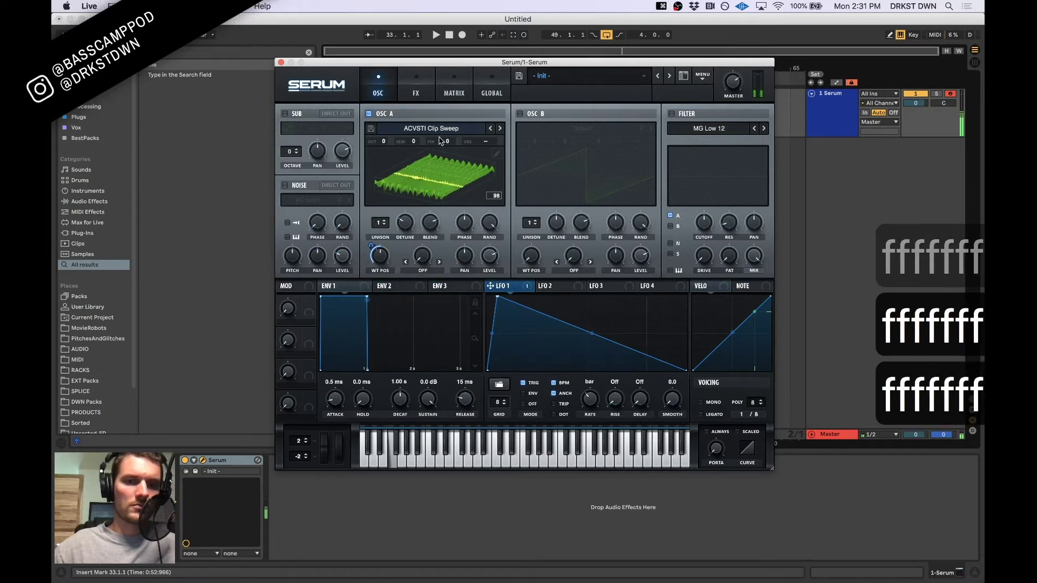
# Apply X-Fade Edges (grid size) to oscillator A's wavetable in the table editor and return to the oscillator view
pyautogui.click(496, 155)
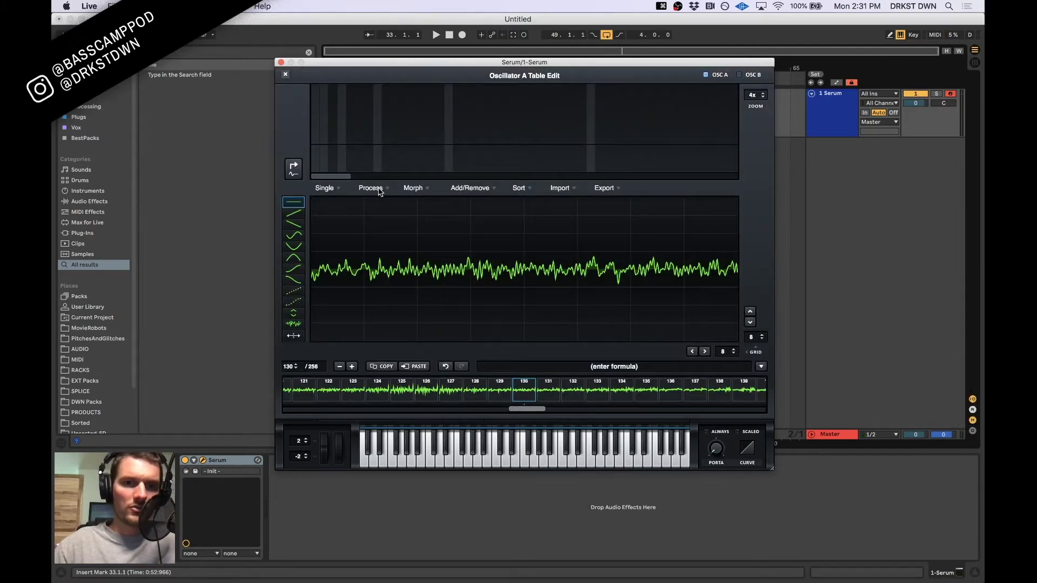
pyautogui.click(285, 76)
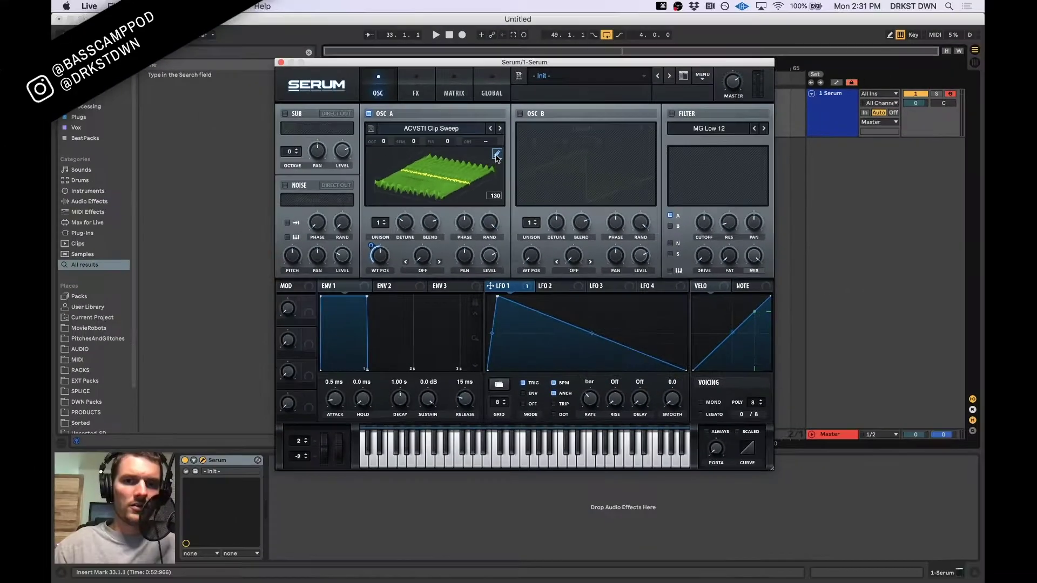
pyautogui.click(433, 161)
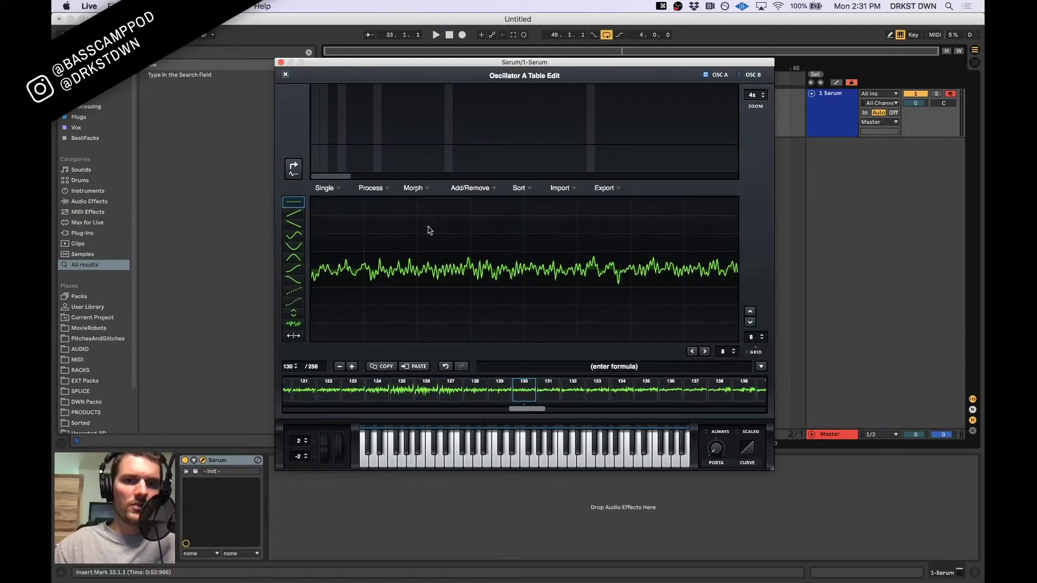
pyautogui.hscroll(-10, 324, 397)
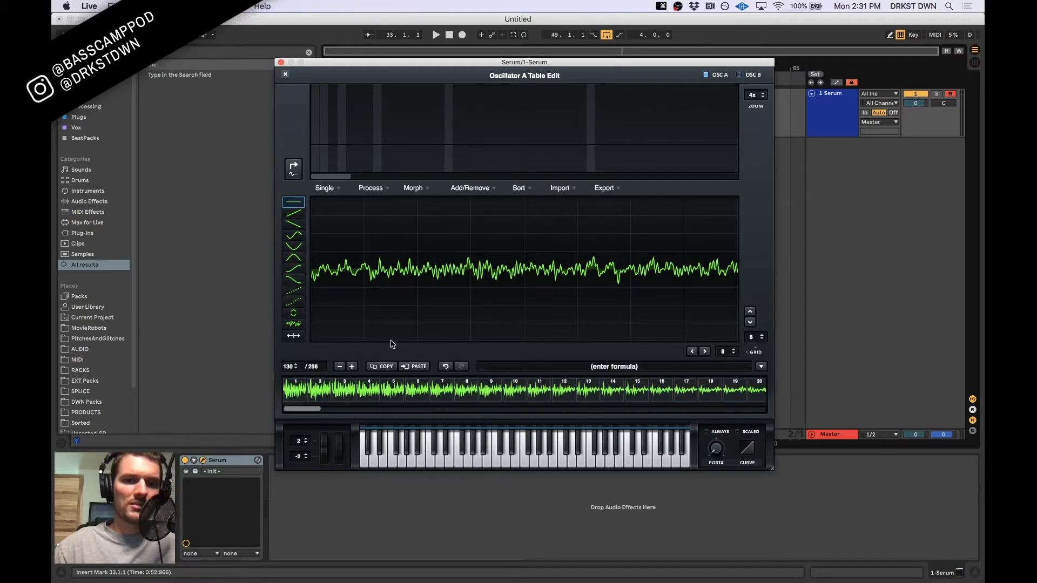
pyautogui.click(373, 188)
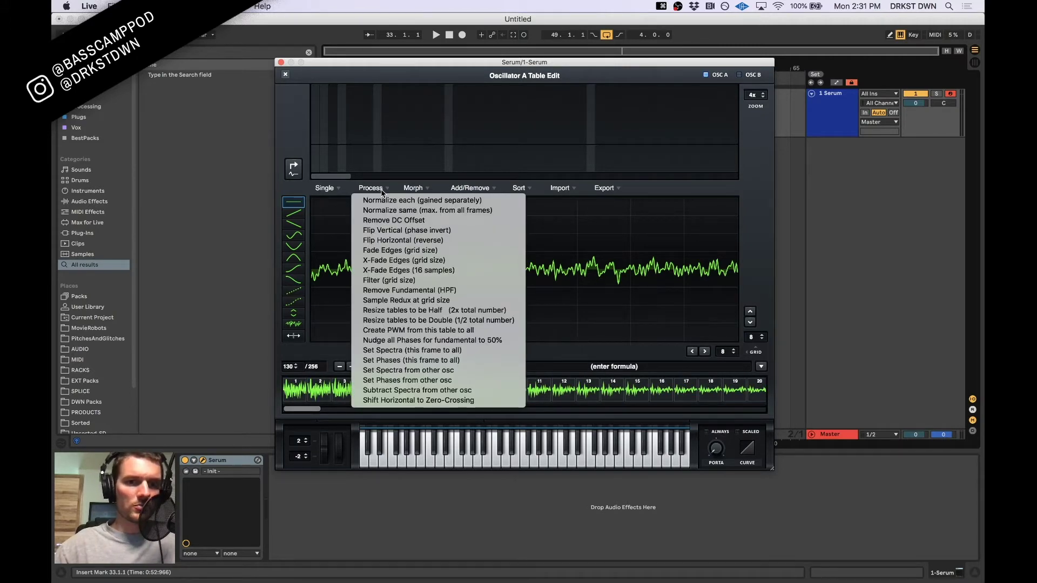
pyautogui.click(381, 261)
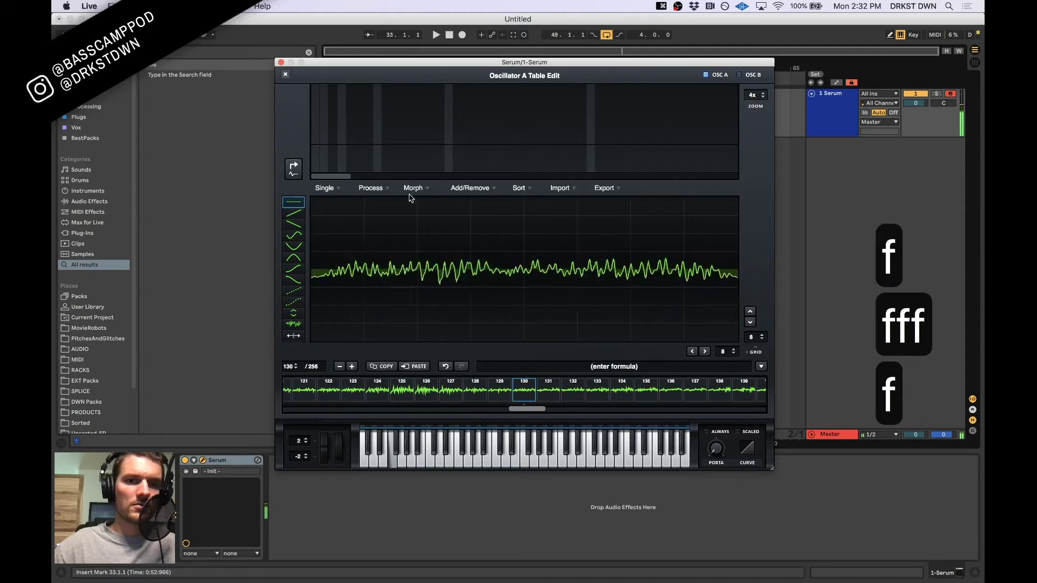
pyautogui.click(286, 75)
# Set oscillator A's wavetable position to about 228 while playing the crossfaded wavetable
pyautogui.moveTo(379, 263)
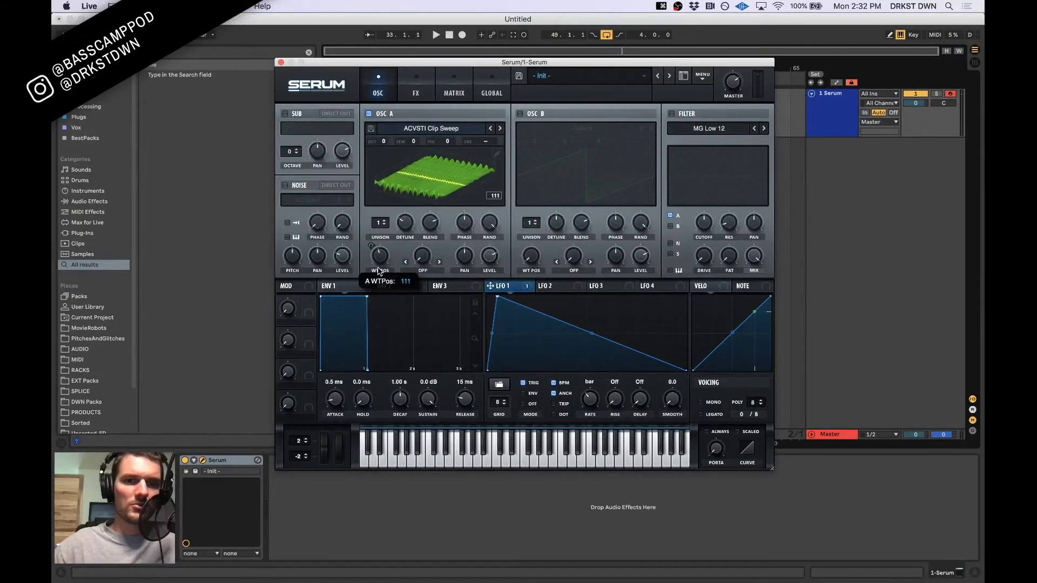
pyautogui.press('f')
pyautogui.press('f')
pyautogui.press('f')
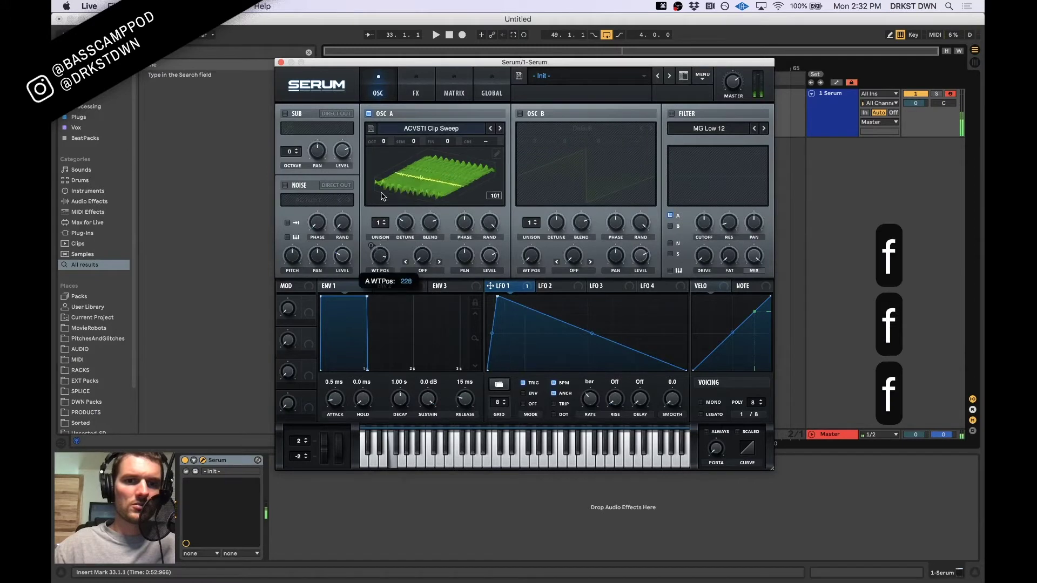
pyautogui.press('f')
pyautogui.press('f')
pyautogui.press('f')
pyautogui.press('f')
pyautogui.press('f')
pyautogui.press('f')
pyautogui.press('f')
pyautogui.press('f')
pyautogui.press('f')
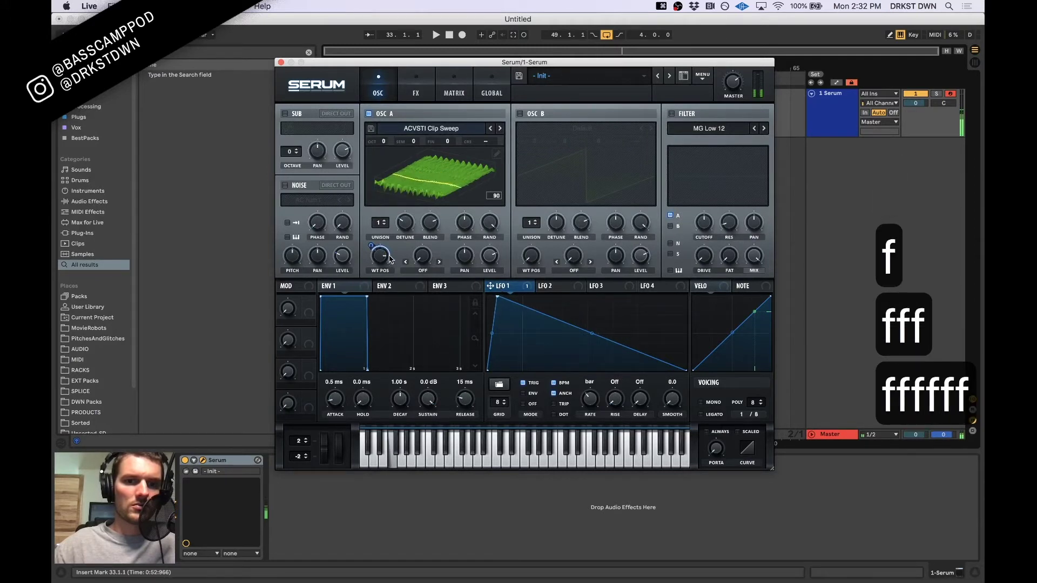
# Readjust LFO 1's modulation amount on oscillator A's wavetable position and set the position to about 208 while playing repeated notes
pyautogui.press('f')
pyautogui.press('f')
pyautogui.press('f')
pyautogui.press('f')
pyautogui.press('f')
pyautogui.press('f')
pyautogui.press('f')
pyautogui.press('f')
pyautogui.press('f')
pyautogui.press('f')
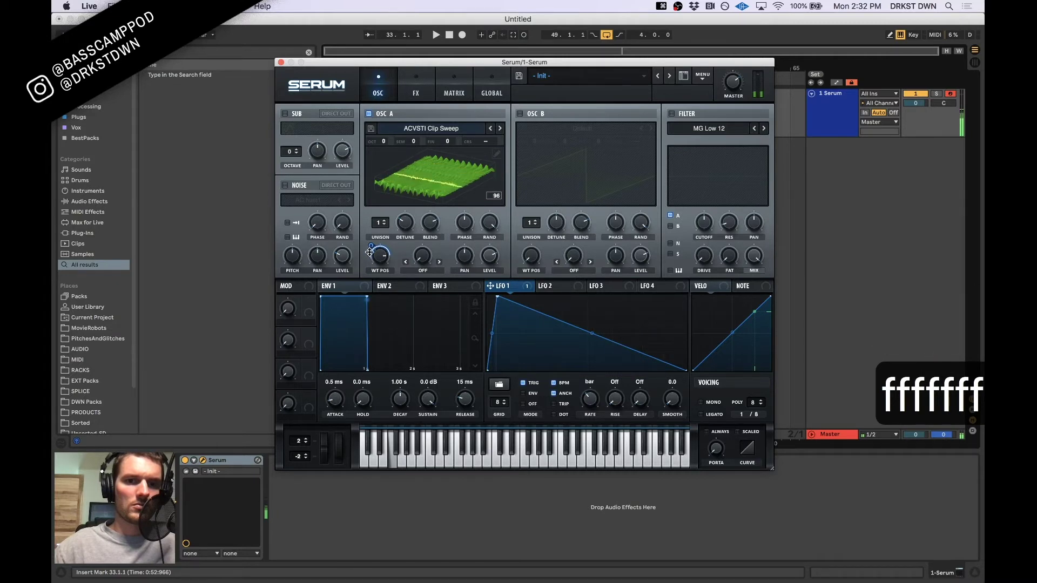
pyautogui.moveTo(369, 253); pyautogui.dragTo(371, 242)
pyautogui.press('f')
pyautogui.press('f')
pyautogui.press('f')
pyautogui.press('f')
pyautogui.press('f')
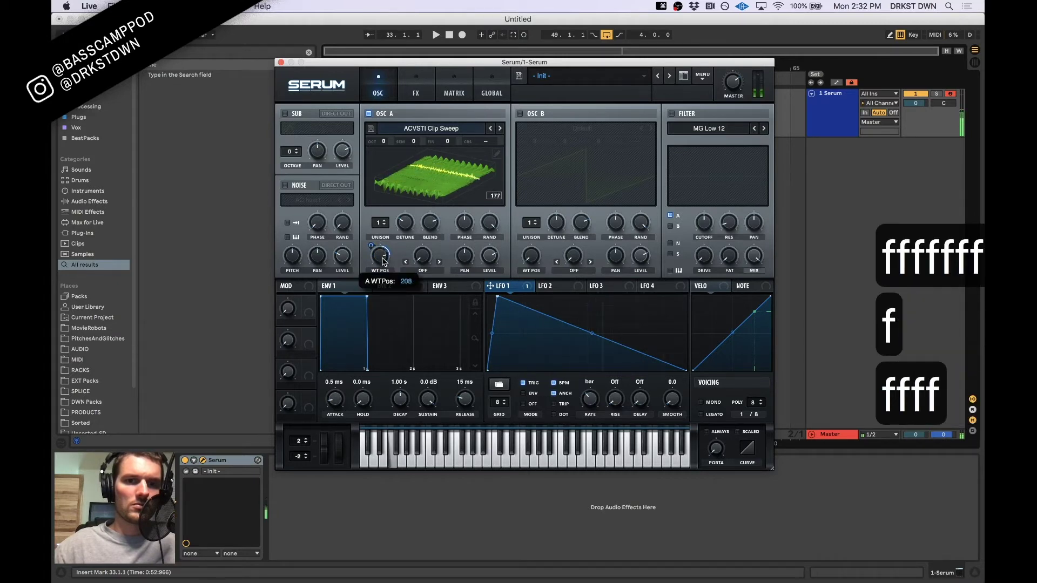
pyautogui.press('f')
pyautogui.press('f')
pyautogui.press('f')
pyautogui.press('f')
pyautogui.press('f')
pyautogui.press('f')
pyautogui.press('f')
pyautogui.press('f')
pyautogui.press('f')
pyautogui.press('f')
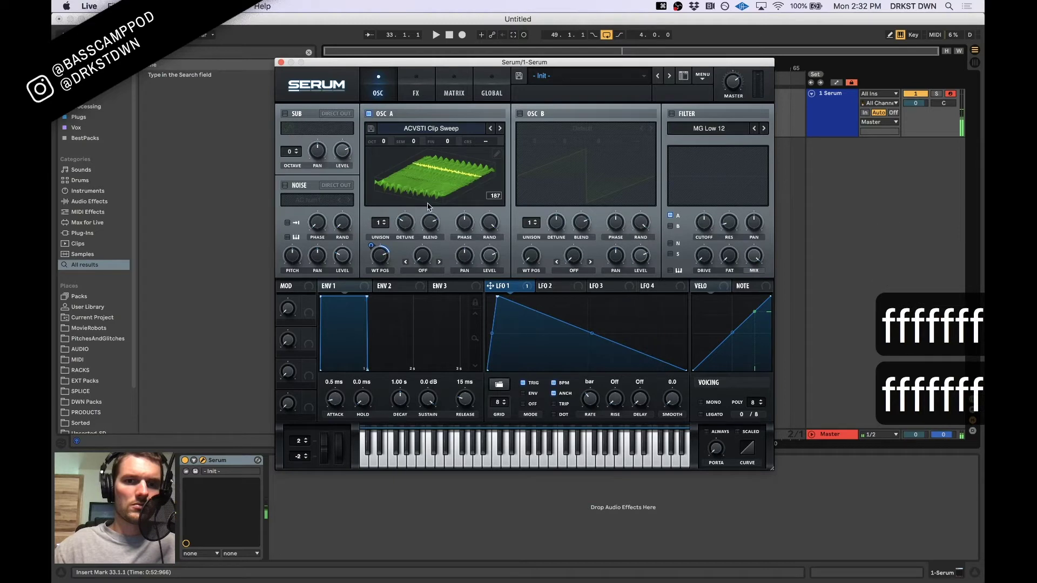
# Normalize each frame of oscillator A's wavetable separately in the table editor and play the louder result
pyautogui.click(497, 154)
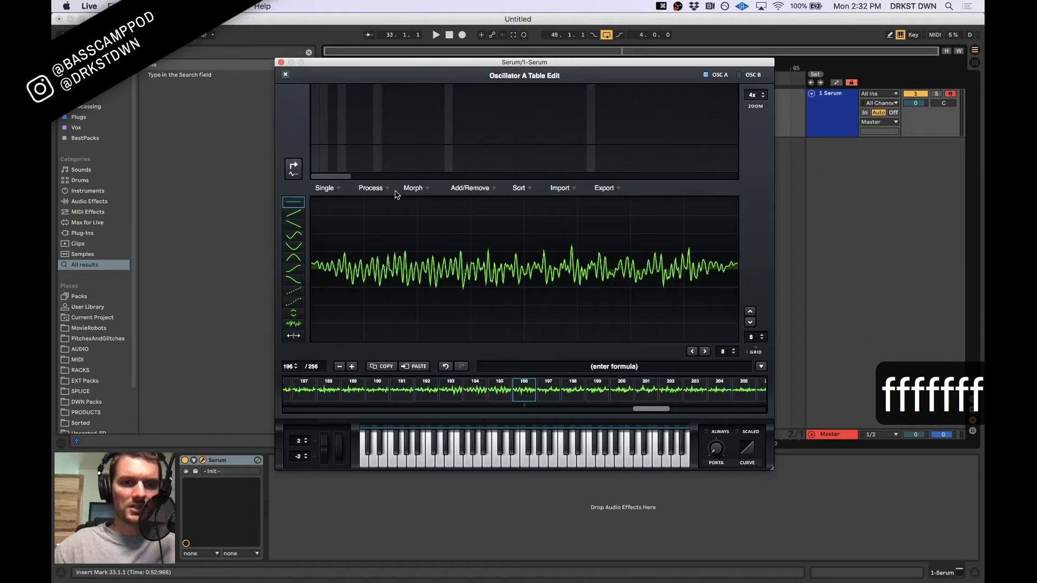
pyautogui.click(369, 188)
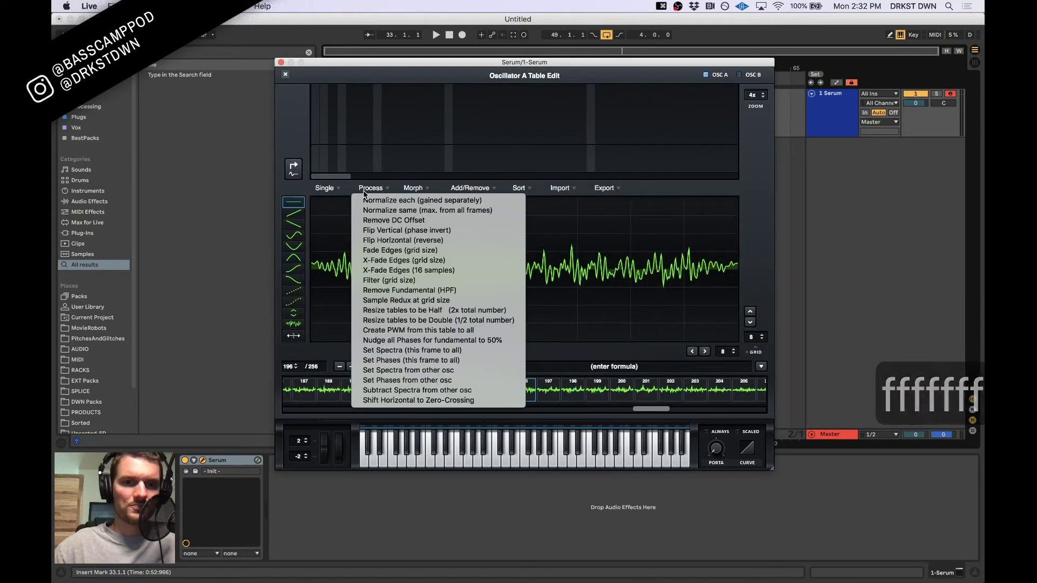
pyautogui.click(389, 201)
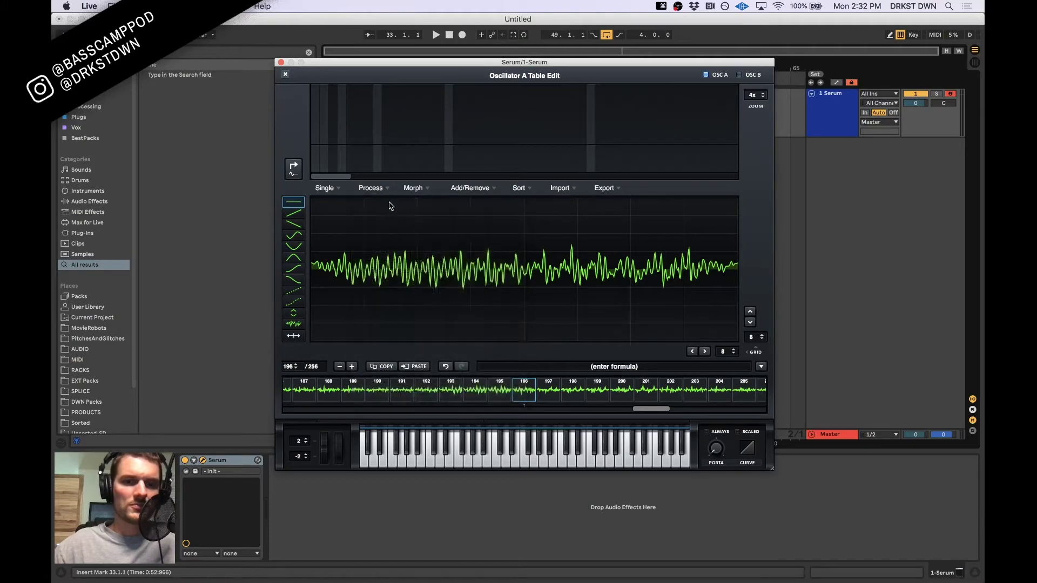
pyautogui.press('f')
pyautogui.press('f')
pyautogui.press('f')
pyautogui.press('f')
pyautogui.press('f')
pyautogui.press('f')
pyautogui.press('f')
pyautogui.press('f')
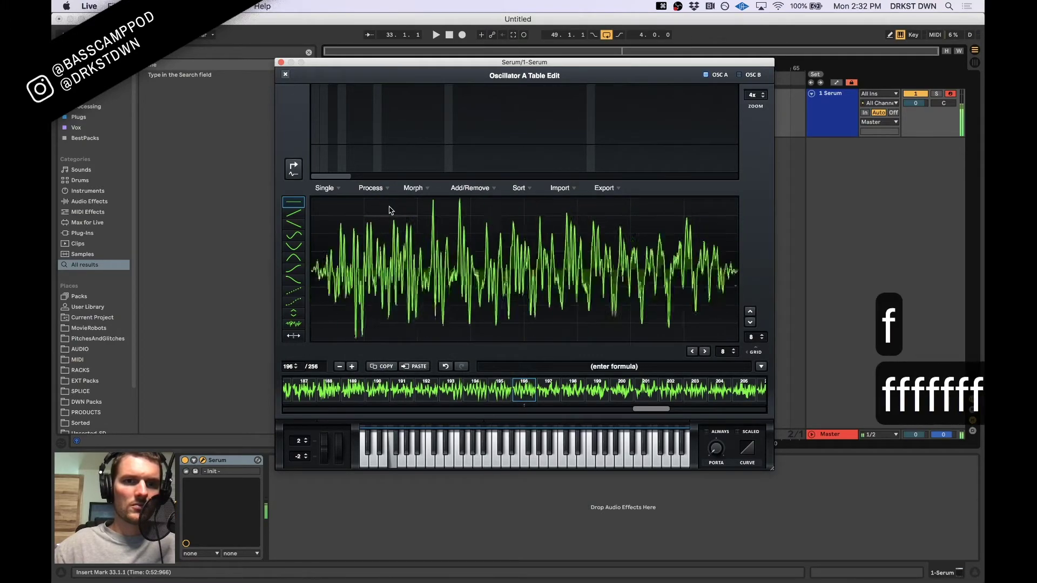
# Apply the Morph - Spectral operation to oscillator A's wavetable and play repeated notes
pyautogui.click(418, 189)
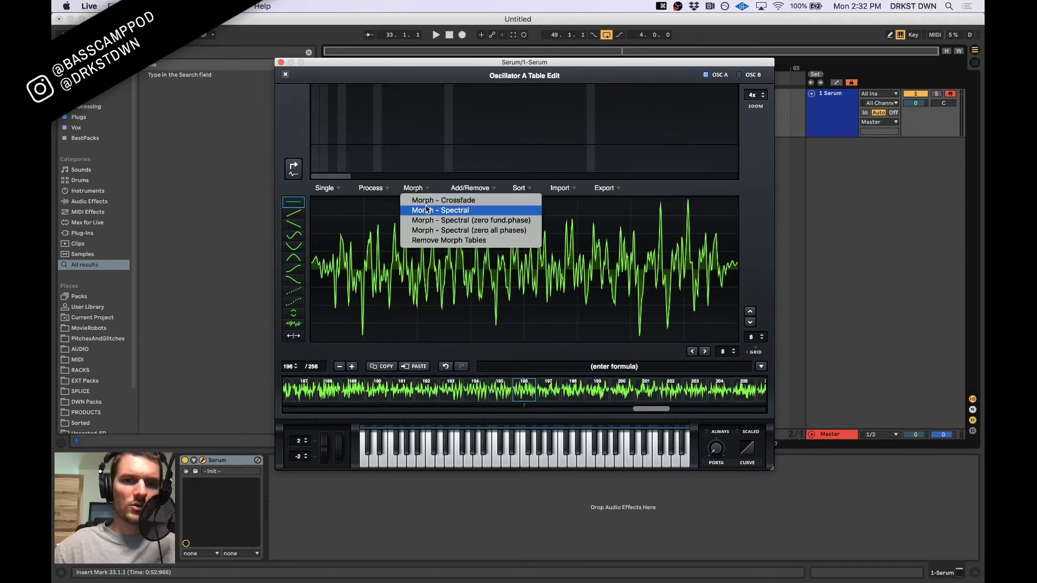
pyautogui.click(428, 210)
pyautogui.press('f')
pyautogui.press('f')
pyautogui.press('f')
pyautogui.press('f')
pyautogui.press('f')
pyautogui.press('f')
pyautogui.press('f')
pyautogui.press('f')
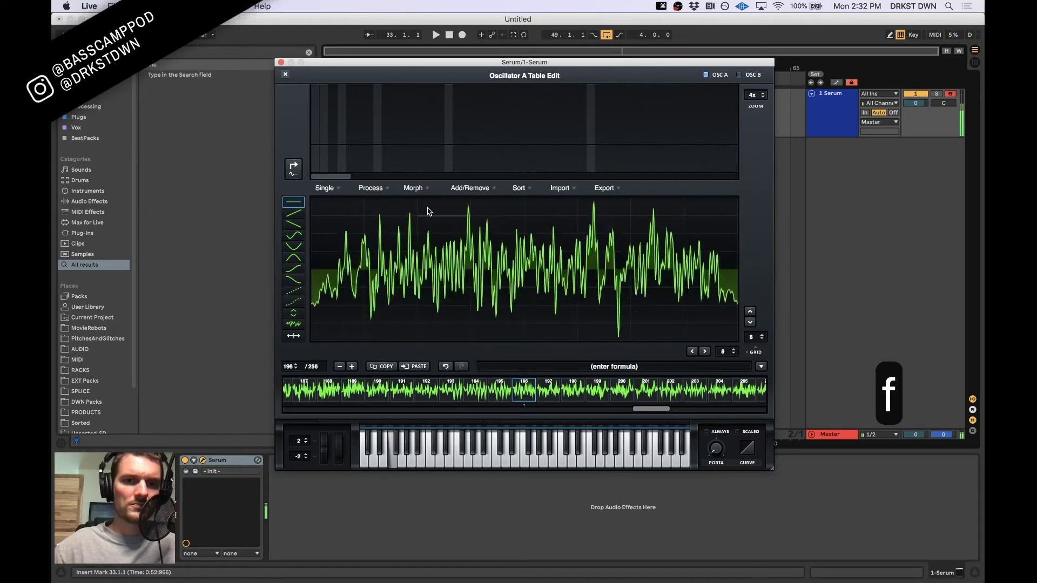
# Close the table editor and set oscillator A's wavetable position to about 228 while playing repeated notes
pyautogui.click(285, 75)
pyautogui.moveTo(389, 263); pyautogui.dragTo(385, 242)
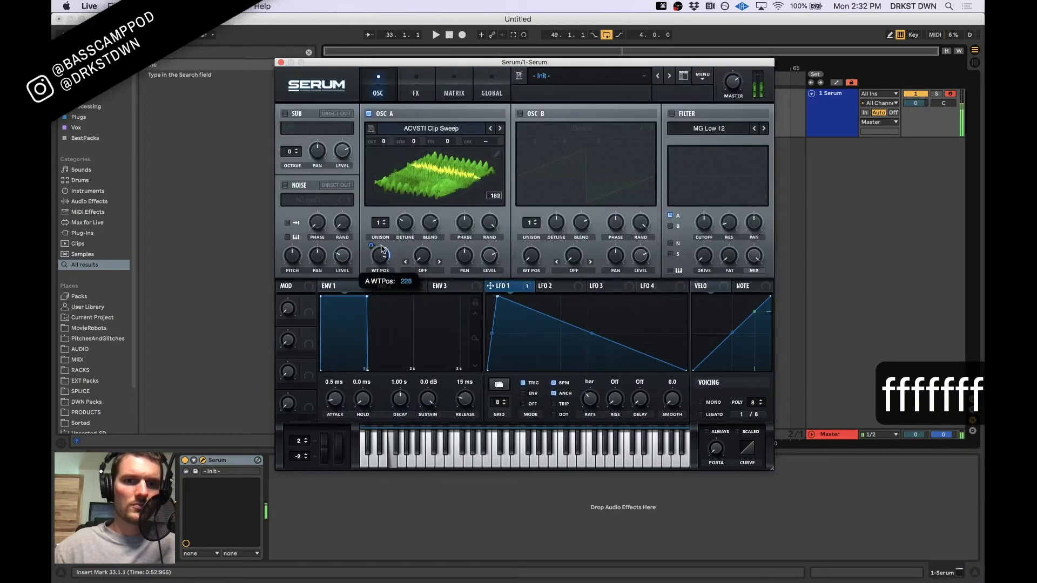
pyautogui.press('f')
pyautogui.press('f')
pyautogui.press('f')
pyautogui.press('f')
pyautogui.press('f')
pyautogui.press('f')
pyautogui.press('f')
pyautogui.press('f')
pyautogui.press('f')
pyautogui.press('f')
pyautogui.press('f')
# Adjust LFO 1's amount on oscillator A's wavetable position to about -14 while playing, and set the position to about 135
pyautogui.moveTo(373, 238)
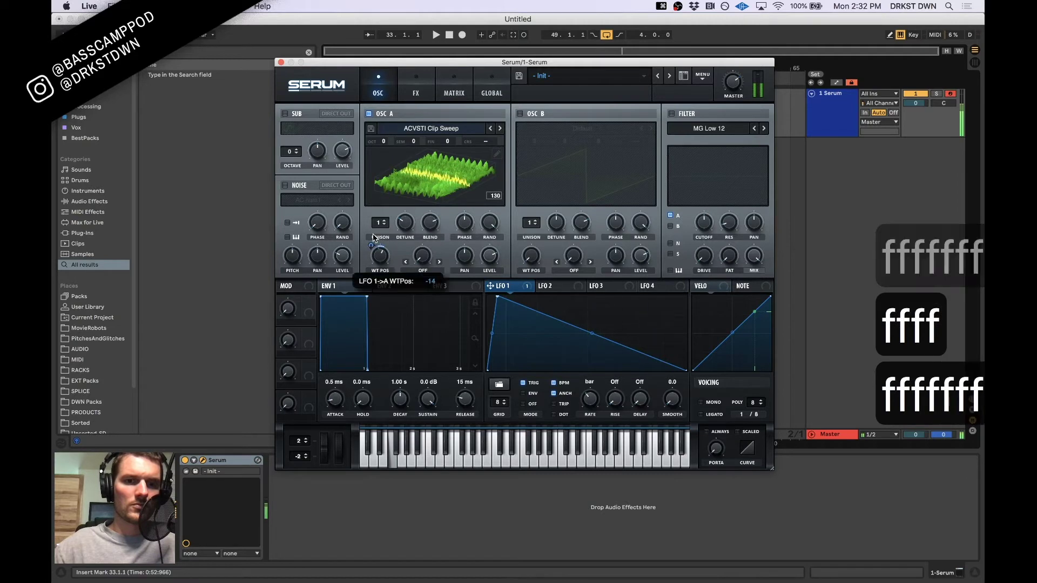
pyautogui.press('f')
pyautogui.press('f')
pyautogui.press('f')
pyautogui.press('f')
pyautogui.press('f')
pyautogui.press('f')
pyautogui.press('f')
pyautogui.press('f')
pyautogui.press('f')
pyautogui.press('f')
pyautogui.press('f')
pyautogui.press('f')
pyautogui.press('f')
pyautogui.press('f')
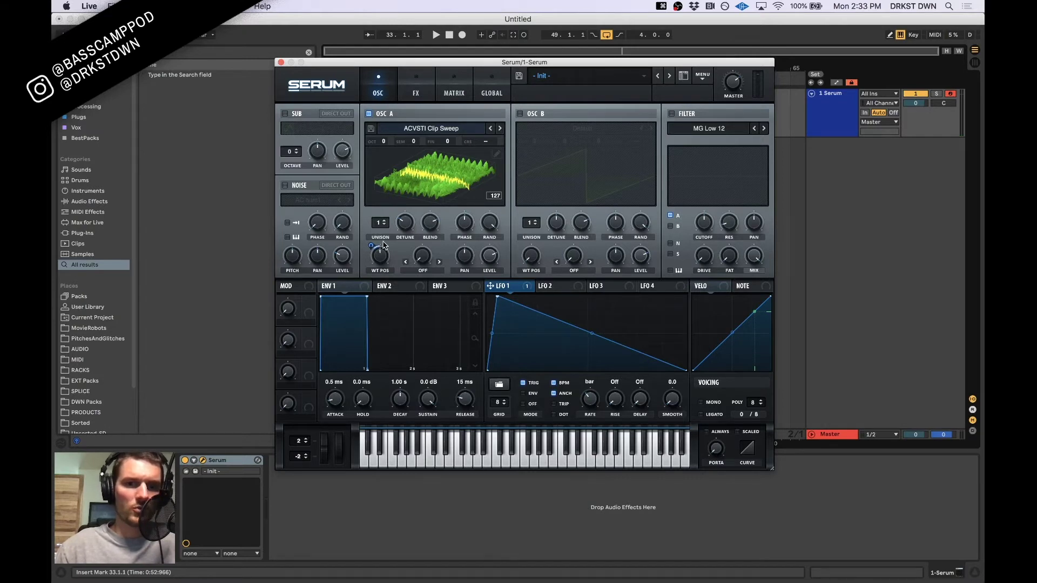
pyautogui.moveTo(384, 265); pyautogui.dragTo(381, 258)
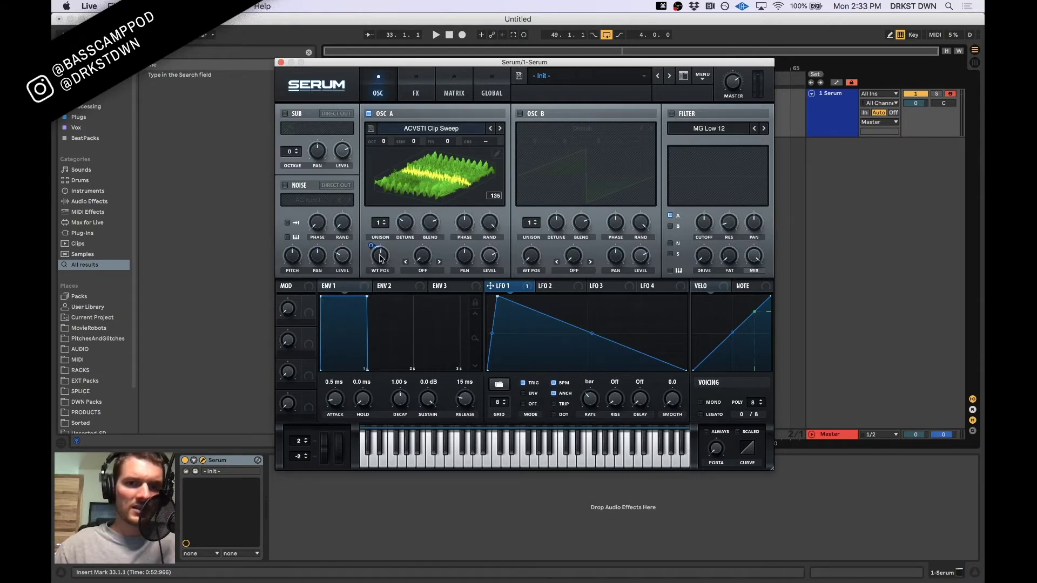
# Apply X-Fade Edges (grid size) to oscillator A's wavetable in the table editor
pyautogui.click(497, 154)
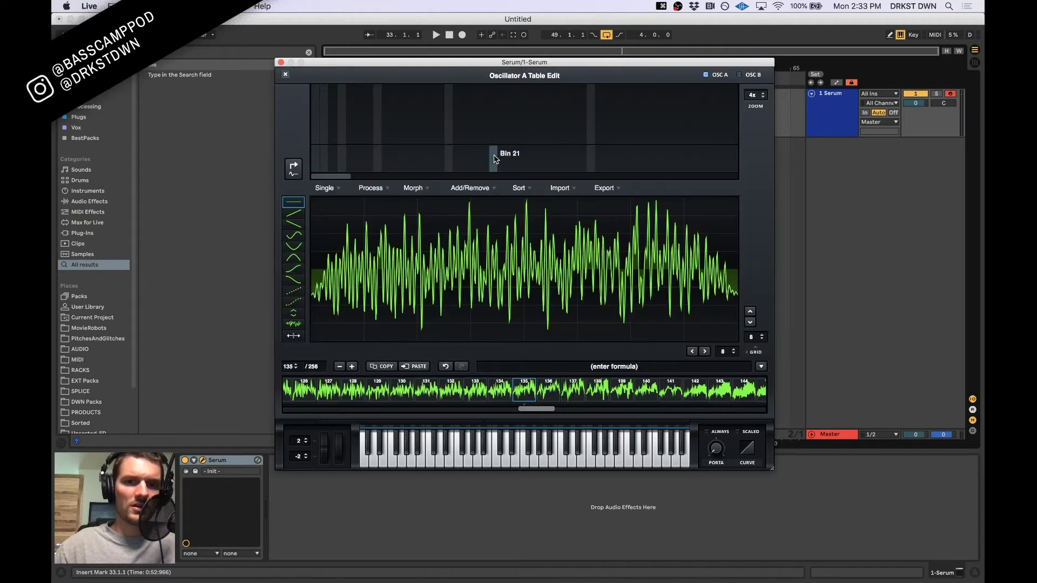
pyautogui.click(373, 188)
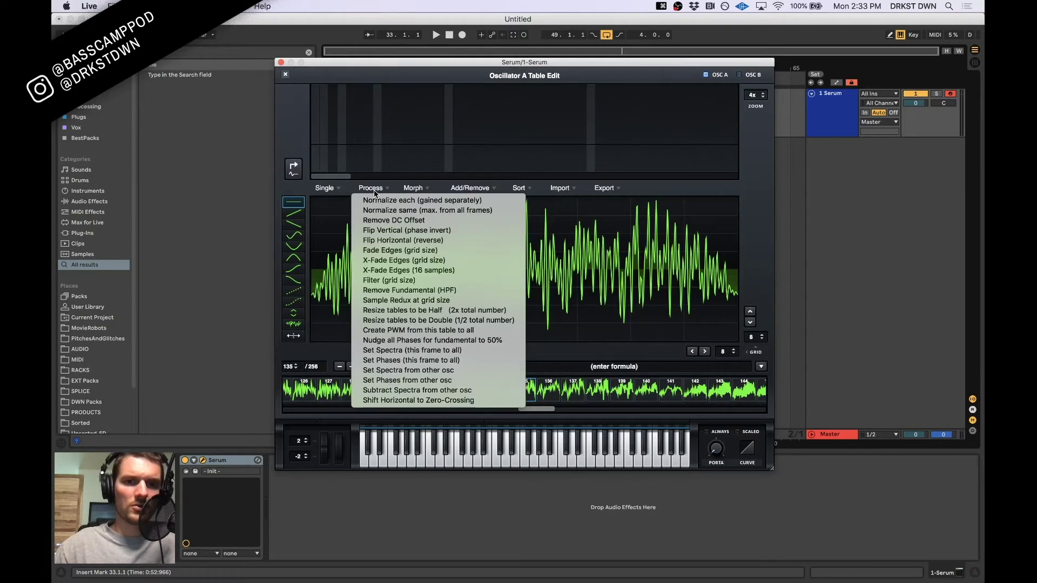
pyautogui.click(392, 261)
# Remove the fundamental from oscillator A's wavetable with the Remove Fundamental (HPF) process
pyautogui.click(366, 190)
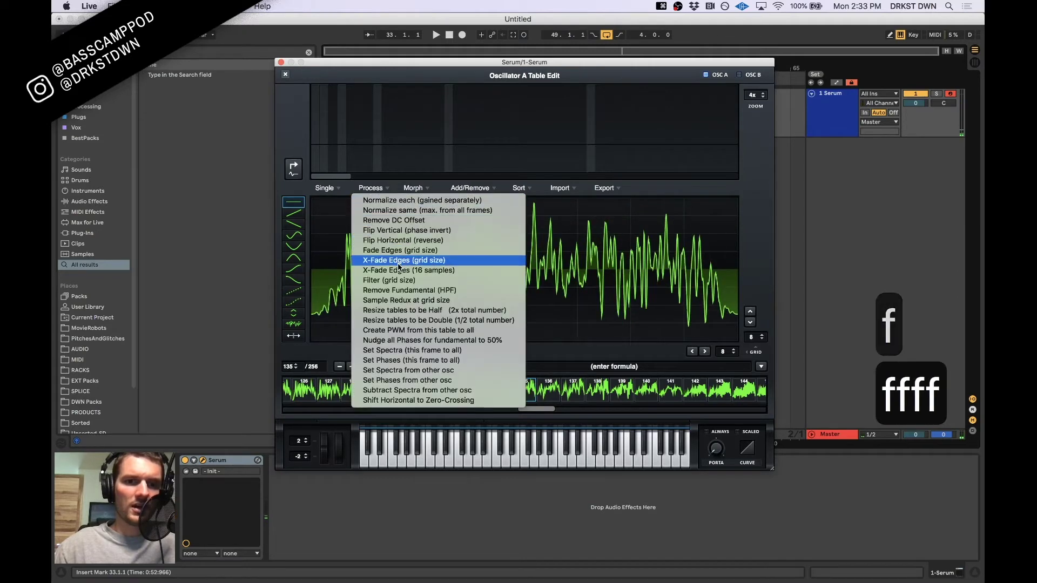
pyautogui.click(413, 189)
pyautogui.click(414, 189)
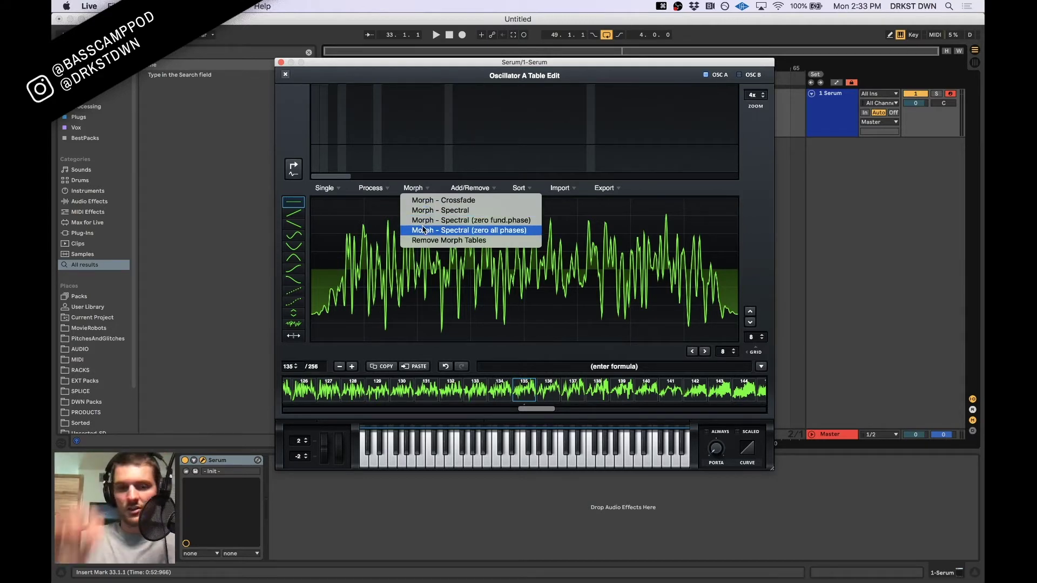
pyautogui.click(378, 193)
pyautogui.click(372, 189)
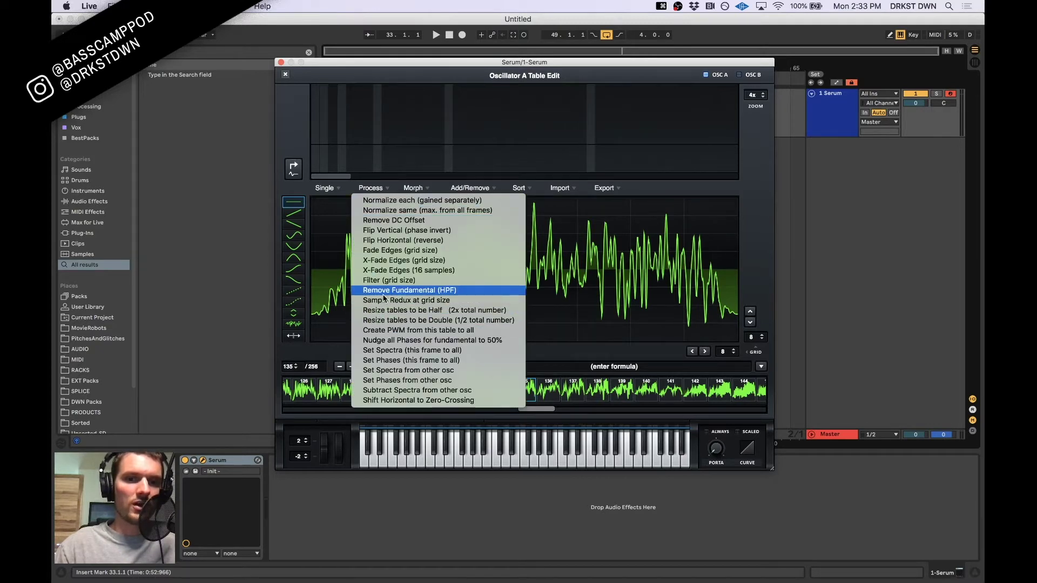
pyautogui.click(384, 295)
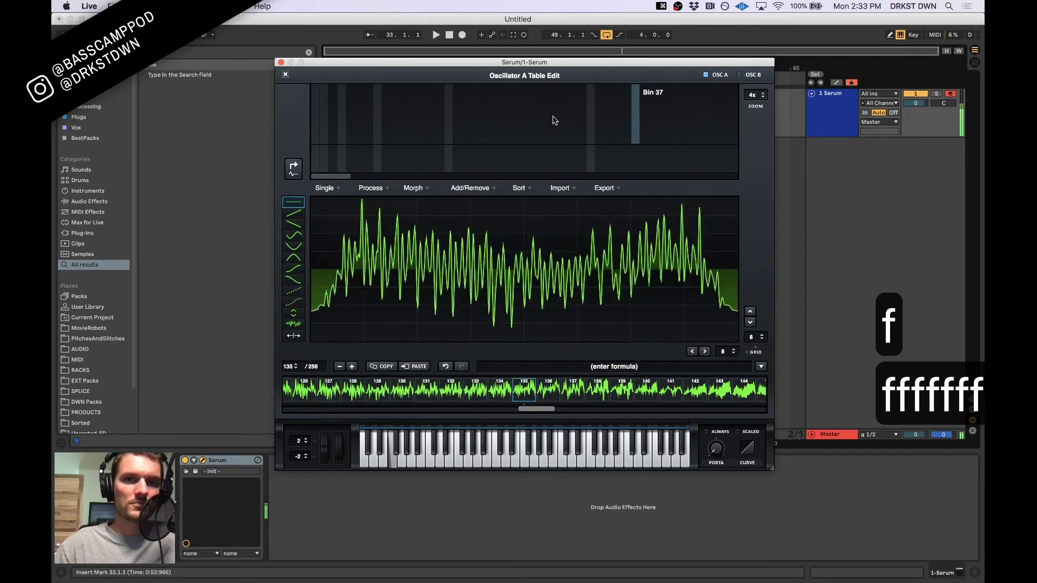
# Close the table editor and audition the high-passed wavetable with repeated notes
pyautogui.click(285, 76)
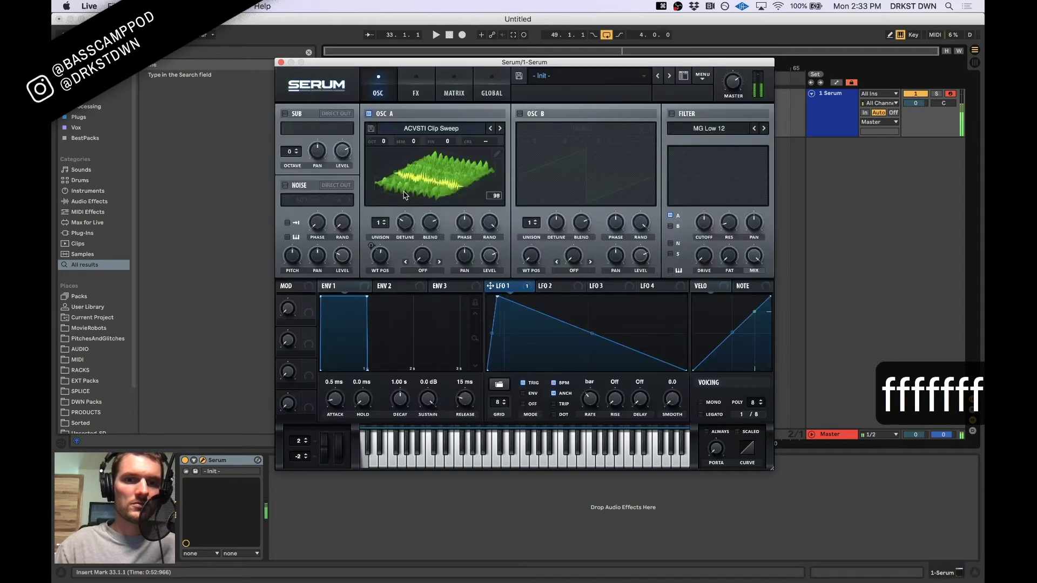
pyautogui.press('a')
pyautogui.press('a')
pyautogui.press('a')
pyautogui.press('a')
pyautogui.press('a')
pyautogui.moveTo(378, 245)
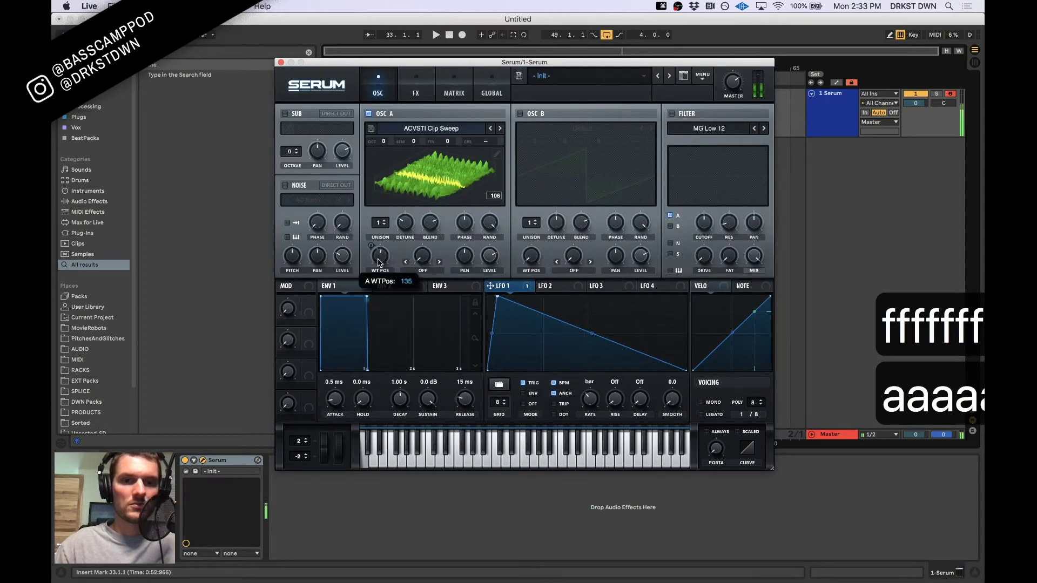
pyautogui.press('a')
pyautogui.press('a')
pyautogui.press('a')
pyautogui.press('a')
pyautogui.press('a')
pyautogui.press('a')
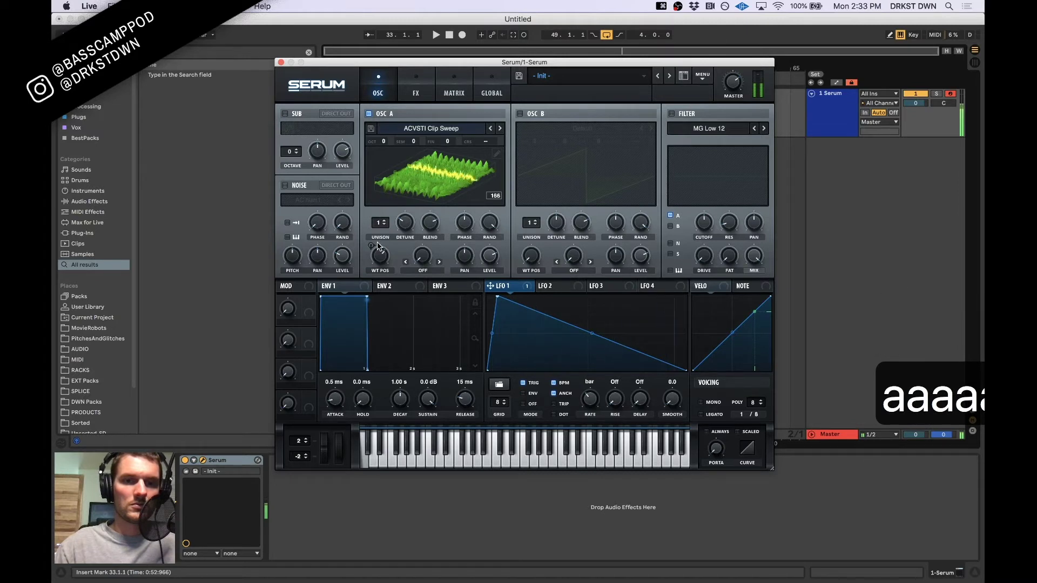
# Shift the computer MIDI keyboard up to the C1 to D2 range and play the patch there
pyautogui.press('a')
pyautogui.press('a')
pyautogui.press('a')
pyautogui.press('a')
pyautogui.press('x')
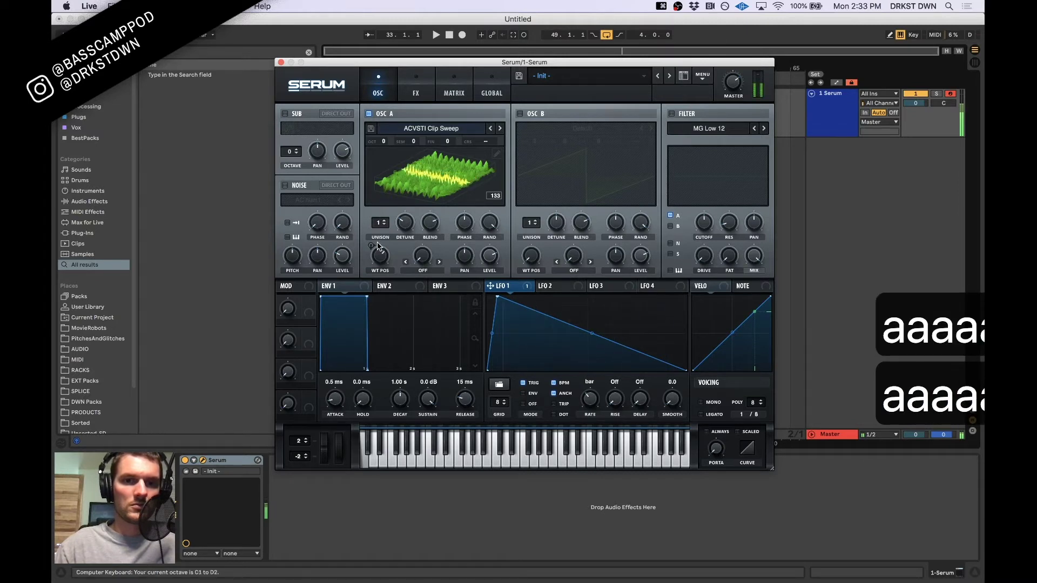
pyautogui.press('a')
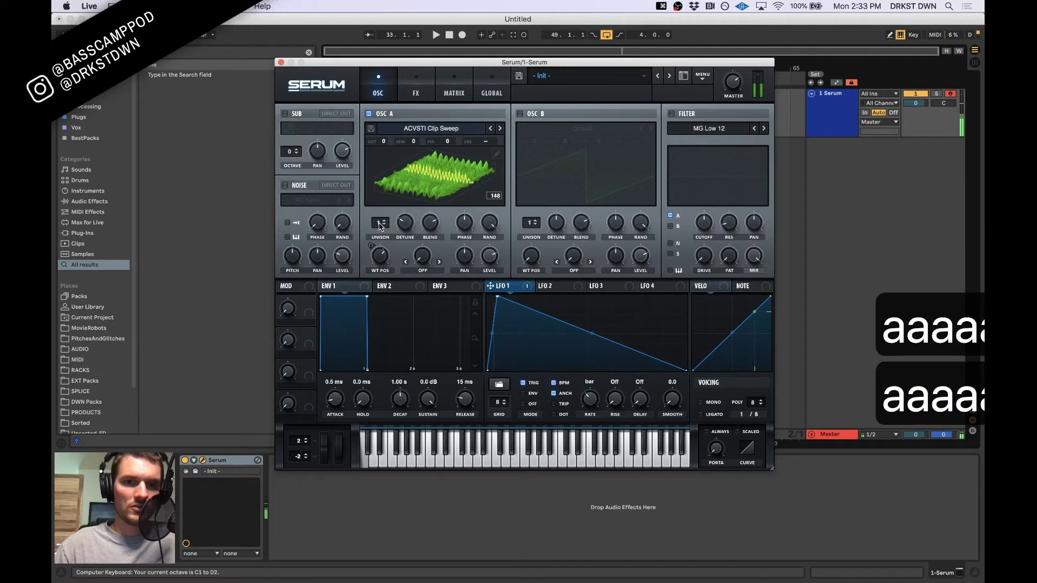
# Set oscillator A's unison to 16 voices and its detune to about 0.03 while playing repeated notes
pyautogui.moveTo(380, 226); pyautogui.dragTo(391, 79)
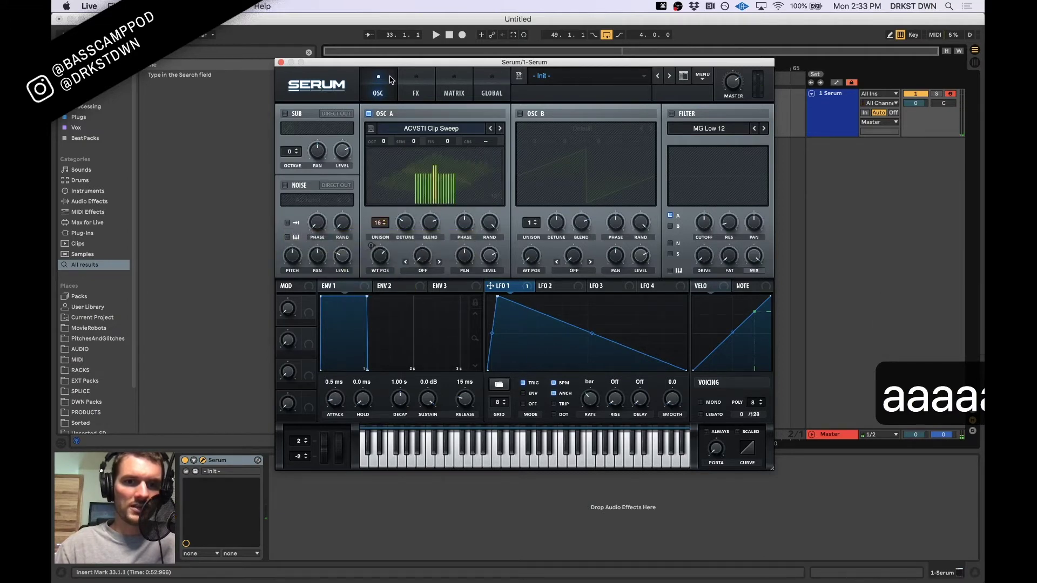
pyautogui.press('a')
pyautogui.moveTo(405, 222); pyautogui.dragTo(404, 244)
pyautogui.press('a')
pyautogui.press('a')
pyautogui.press('a')
pyautogui.press('a')
pyautogui.press('a')
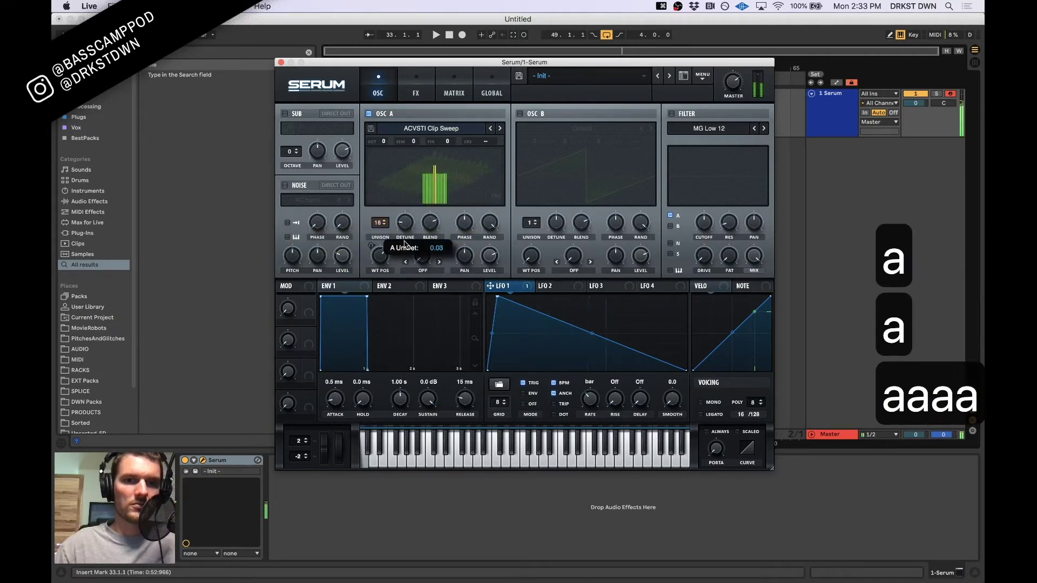
pyautogui.press('a')
pyautogui.press('a')
pyautogui.press('a')
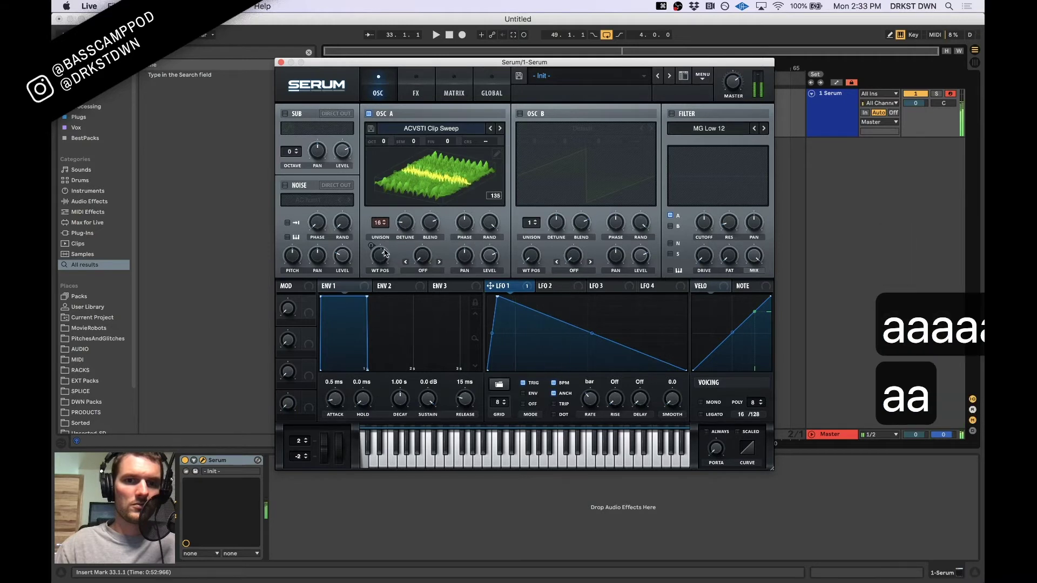
# Raise oscillator A's wavetable position while playing repeated notes with the 16-voice unison
pyautogui.press('a')
pyautogui.press('a')
pyautogui.press('a')
pyautogui.moveTo(381, 255); pyautogui.dragTo(375, 231)
pyautogui.press('a')
pyautogui.press('a')
pyautogui.press('a')
pyautogui.press('a')
pyautogui.press('a')
pyautogui.press('a')
pyautogui.press('a')
pyautogui.press('a')
pyautogui.press('a')
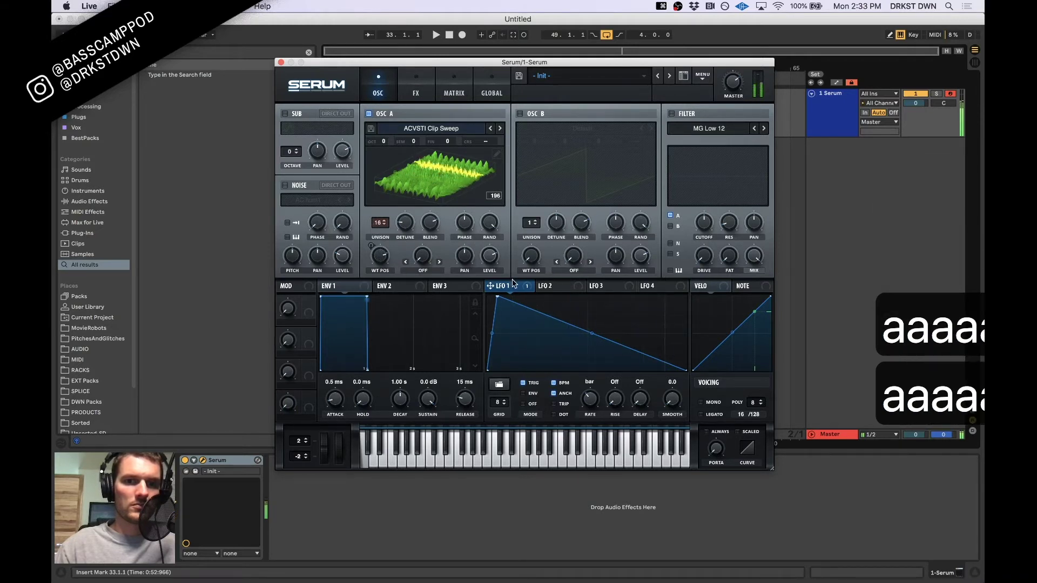
# Readjust LFO 1's modulation amount on oscillator A's wavetable position and audition it with repeated notes
pyautogui.moveTo(376, 249); pyautogui.dragTo(367, 247)
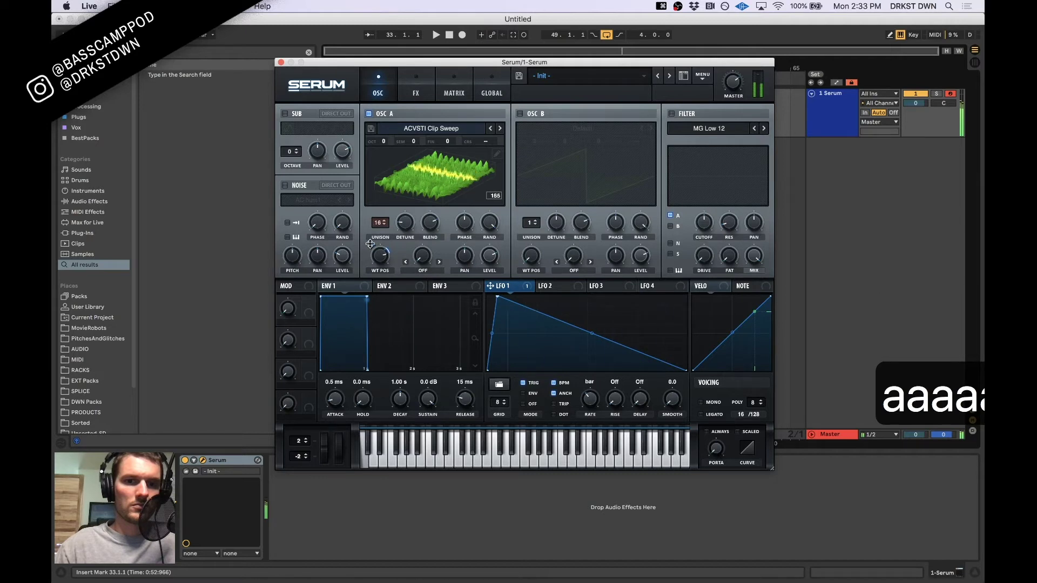
pyautogui.press('a')
pyautogui.press('a')
pyautogui.press('a')
pyautogui.press('a')
pyautogui.press('a')
pyautogui.press('a')
pyautogui.press('a')
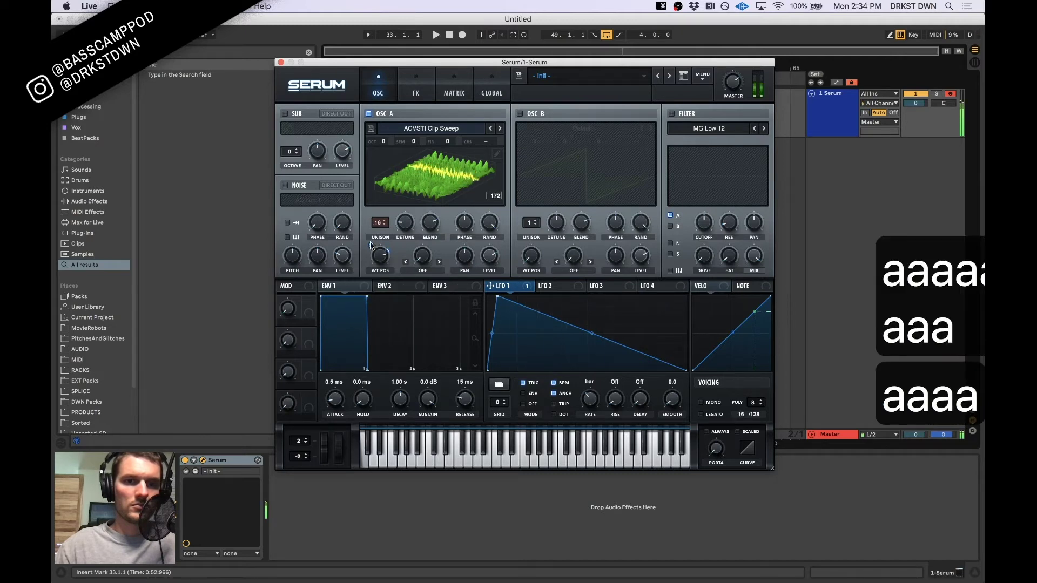
pyautogui.press('a')
pyautogui.press('a')
pyautogui.press('a')
pyautogui.press('a')
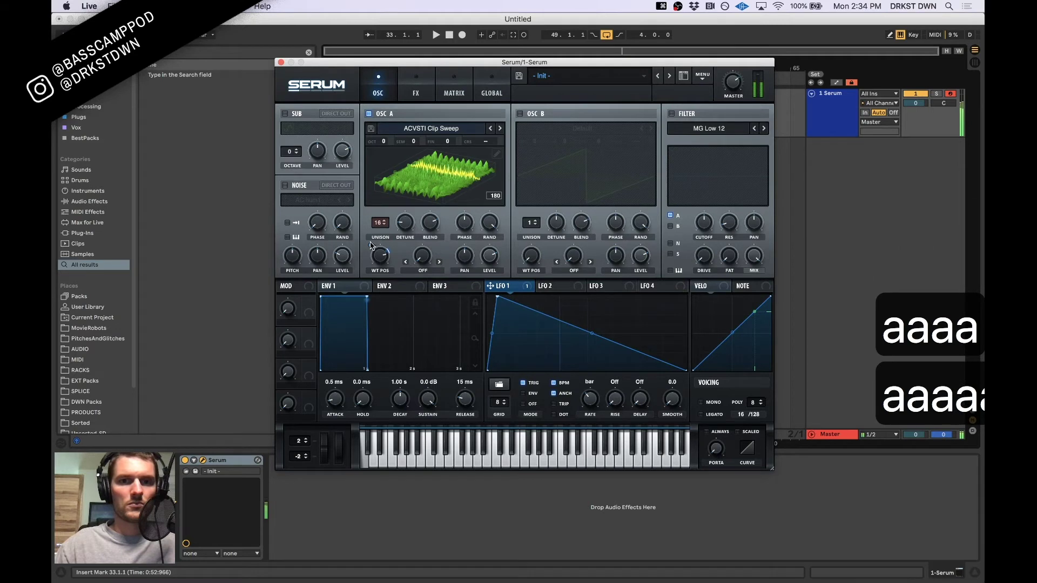
# Set oscillator A's wavetable position to about 213 and play repeated notes
pyautogui.moveTo(381, 254)
pyautogui.press('a')
pyautogui.press('a')
pyautogui.press('a')
pyautogui.press('a')
pyautogui.press('a')
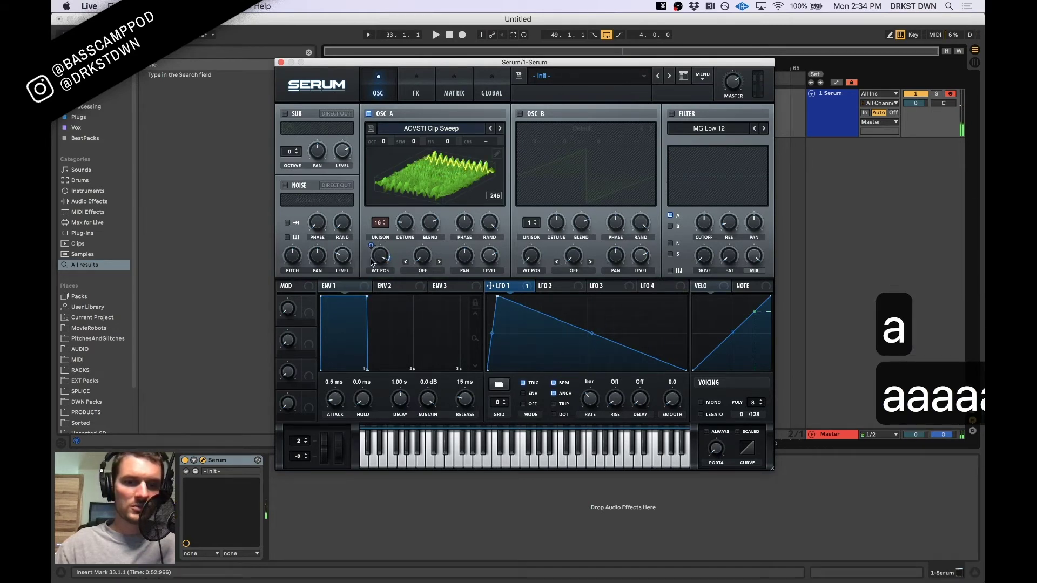
pyautogui.moveTo(385, 316); pyautogui.dragTo(390, 266)
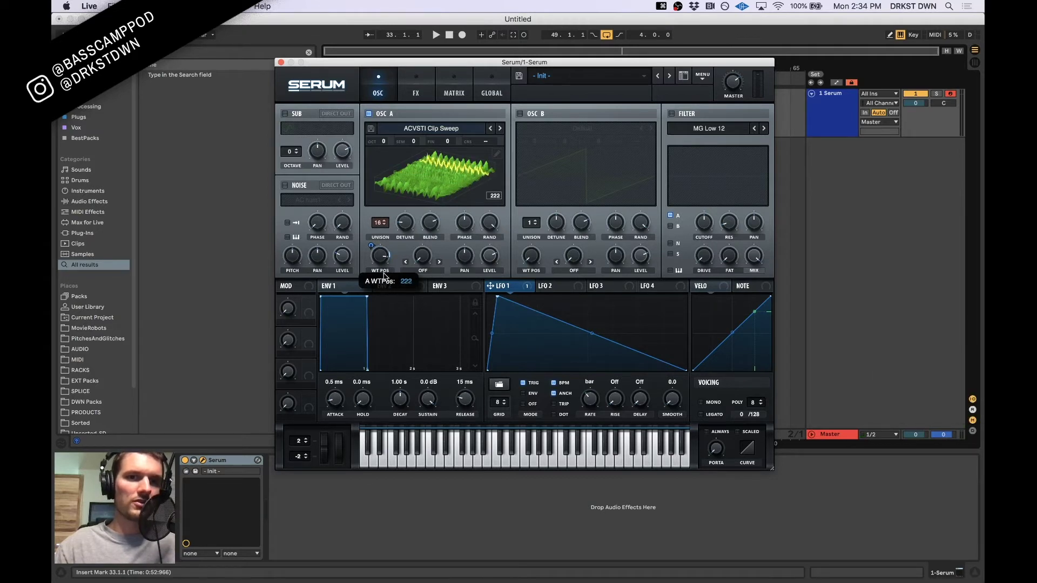
pyautogui.moveTo(385, 276); pyautogui.dragTo(386, 278)
pyautogui.press('a')
pyautogui.press('a')
pyautogui.press('a')
pyautogui.press('a')
pyautogui.press('a')
pyautogui.press('a')
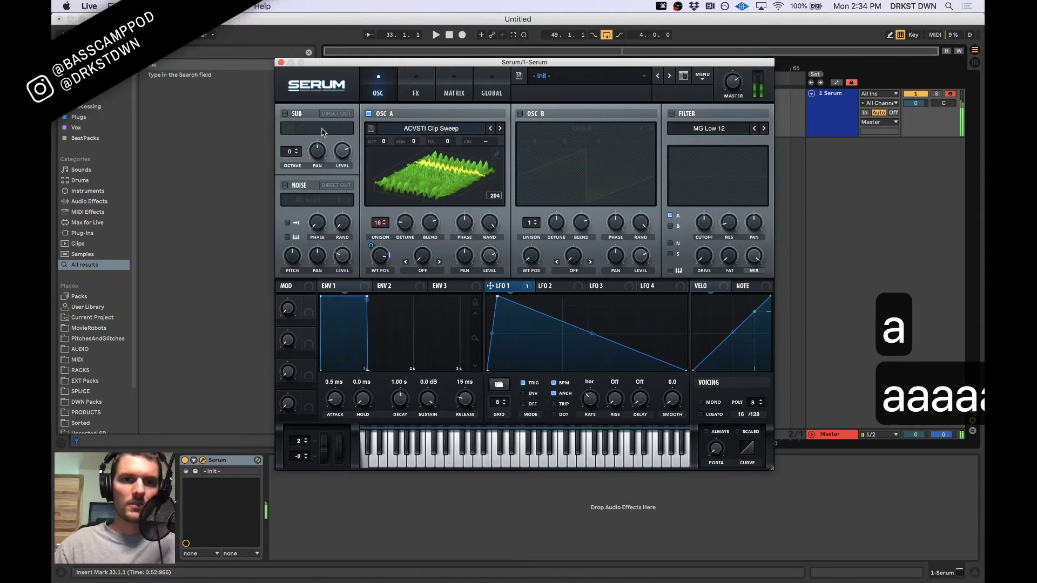
pyautogui.press('a')
# Enable the sub oscillator with its sine waveform and play repeated notes
pyautogui.click(285, 115)
pyautogui.press('a')
pyautogui.press('a')
pyautogui.press('a')
pyautogui.press('a')
pyautogui.press('a')
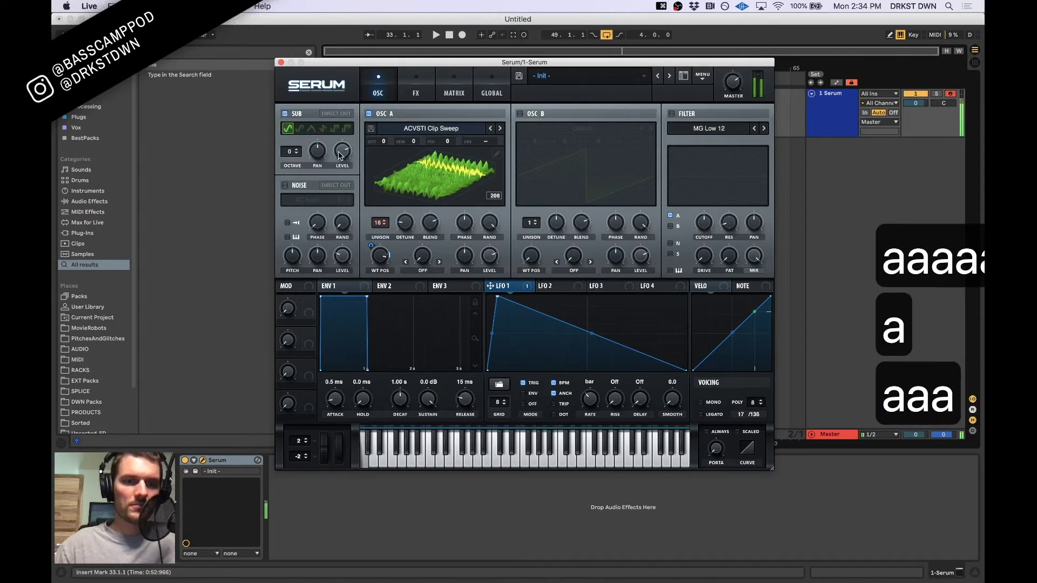
# Try the sub oscillator at octave -1 while playing, and return it to octave 0
pyautogui.press('a')
pyautogui.press('a')
pyautogui.press('a')
pyautogui.press('a')
pyautogui.press('a')
pyautogui.press('a')
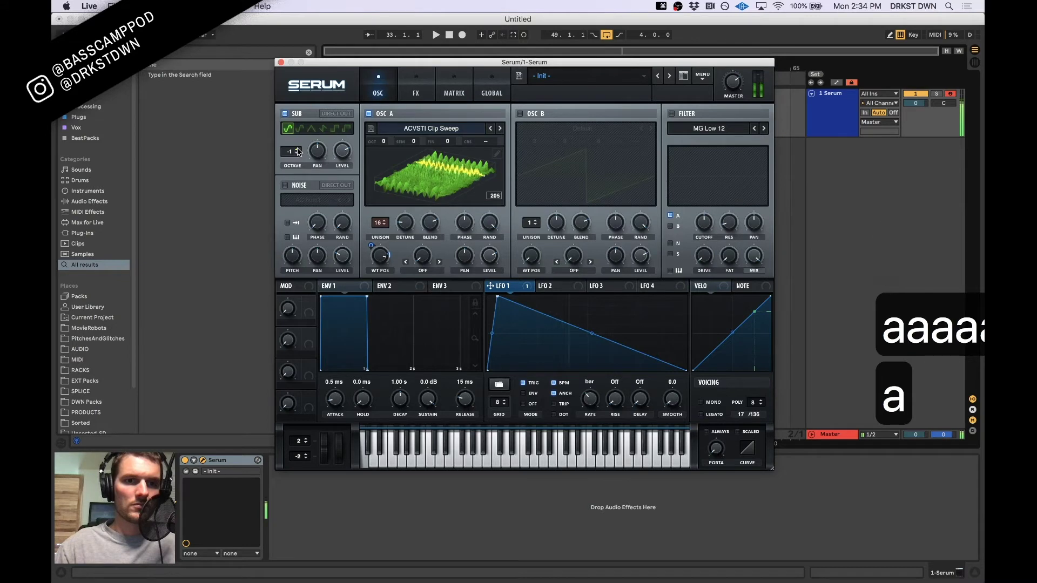
pyautogui.press('a')
pyautogui.press('a')
pyautogui.press('a')
pyautogui.press('a')
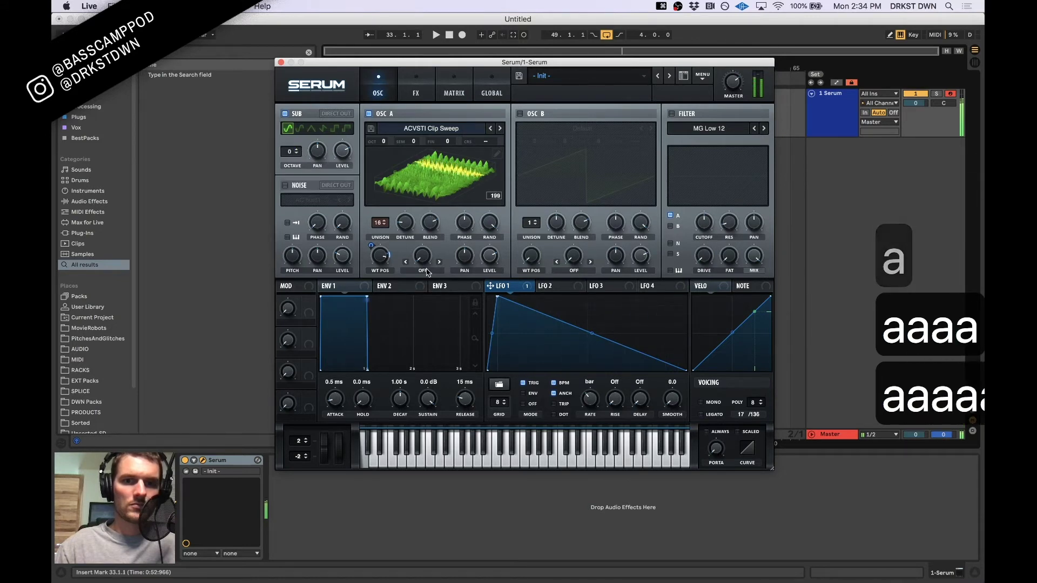
# Try other sub oscillator waveforms, including the square, while playing repeated notes
pyautogui.click(299, 129)
pyautogui.press('a')
pyautogui.press('a')
pyautogui.press('a')
pyautogui.press('a')
pyautogui.click(345, 129)
pyautogui.press('a')
pyautogui.press('a')
pyautogui.press('a')
pyautogui.press('a')
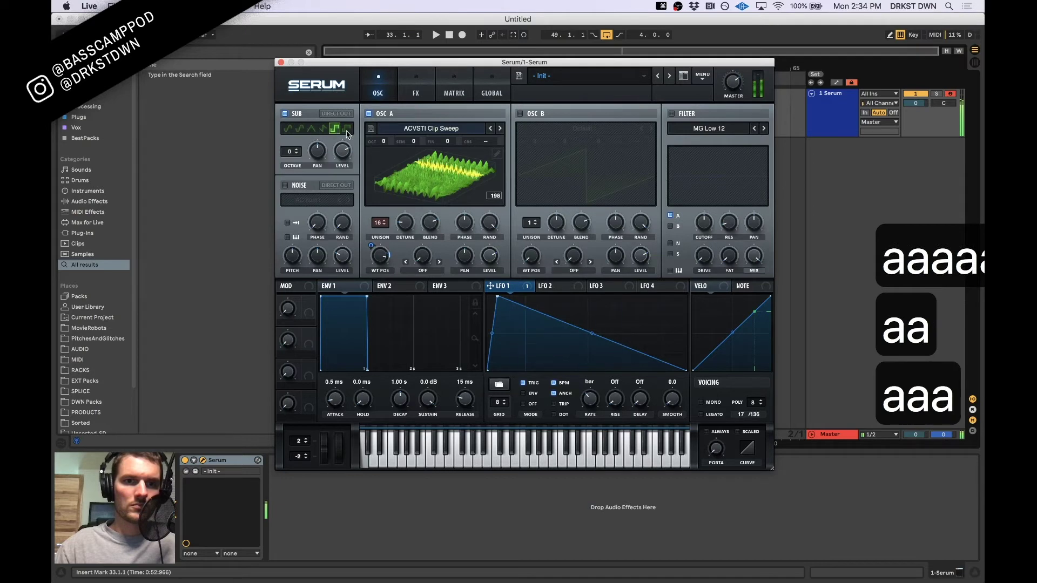
# Set the sub oscillator's waveform to triangle while playing repeated notes
pyautogui.press('a')
pyautogui.press('a')
pyautogui.press('a')
pyautogui.press('a')
pyautogui.press('a')
pyautogui.press('a')
pyautogui.press('a')
pyautogui.press('a')
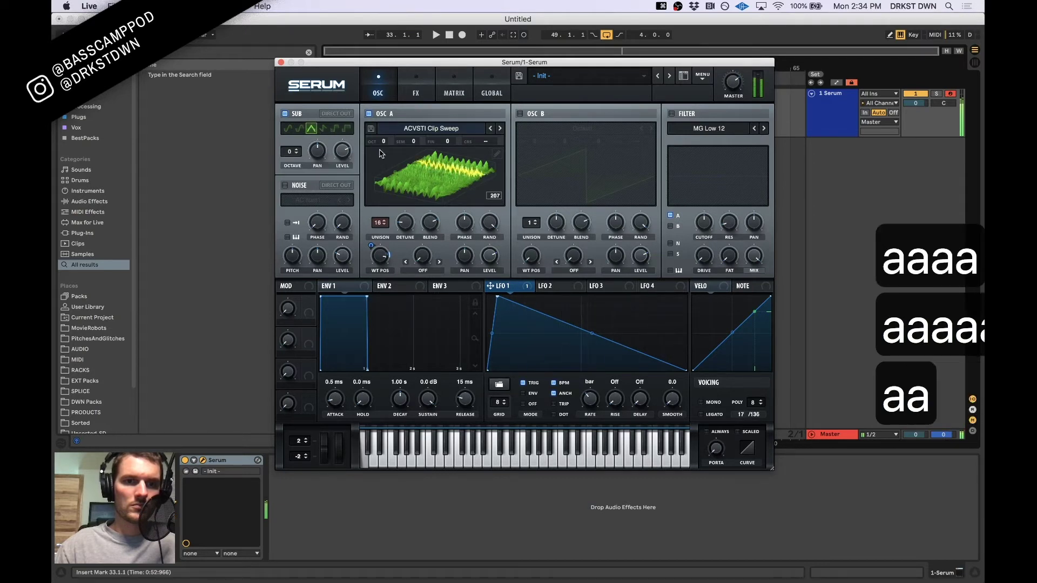
# Enable the filter, bring up LFO 2, and change the filter type to Bandreject
pyautogui.click(685, 113)
pyautogui.click(550, 287)
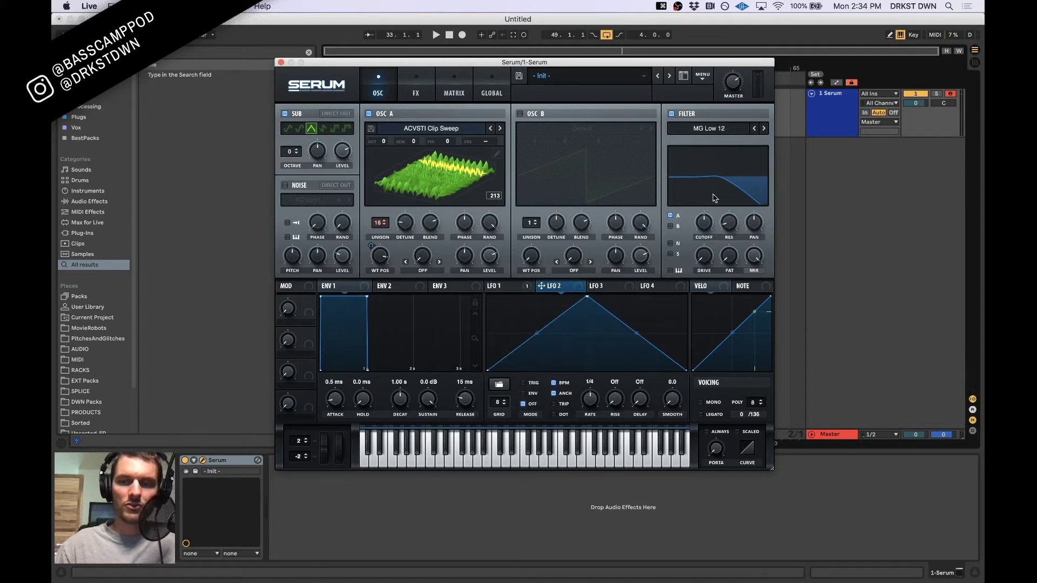
pyautogui.click(705, 130)
pyautogui.moveTo(704, 171)
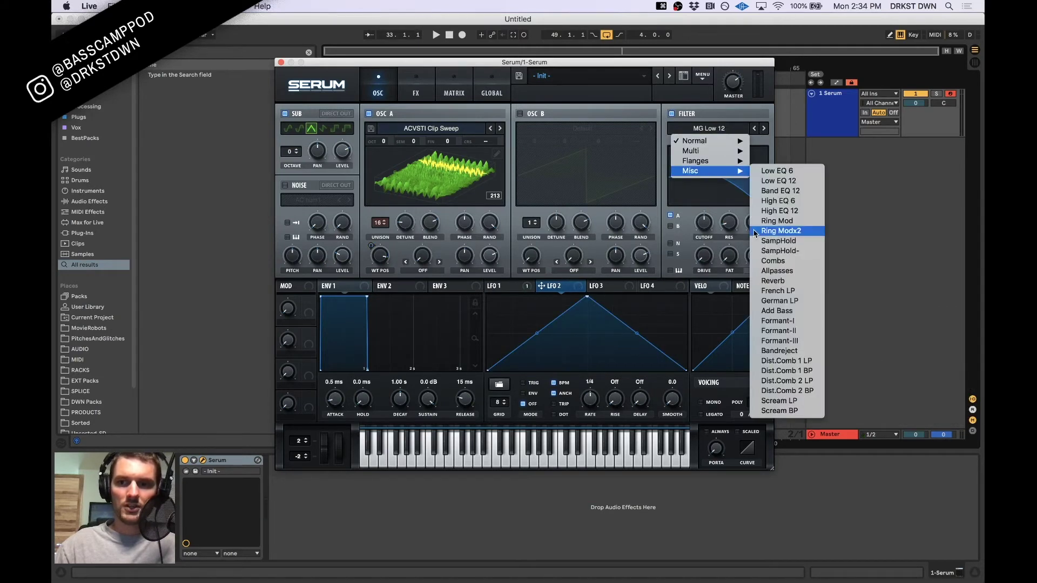
pyautogui.click(780, 351)
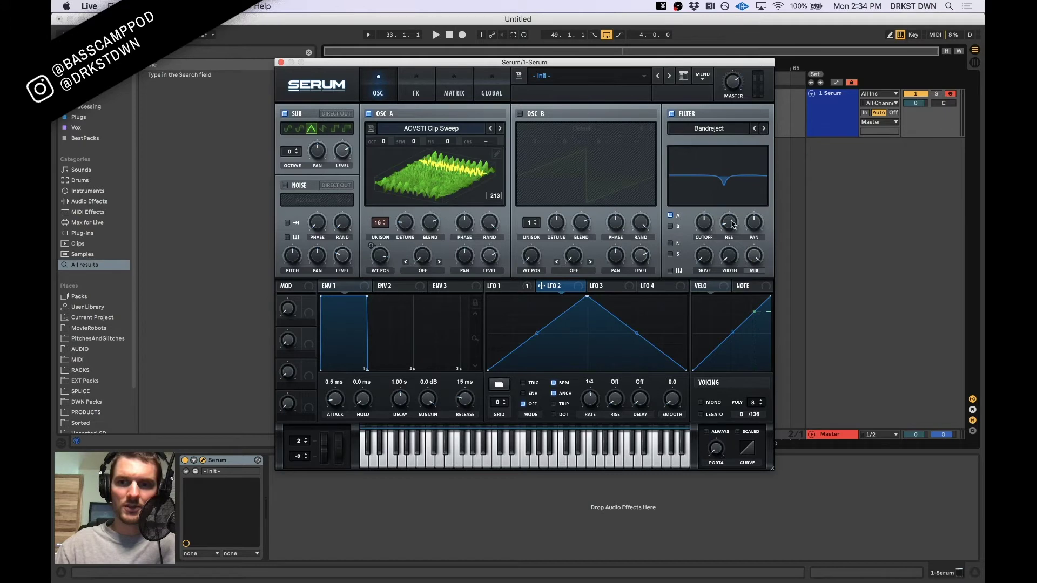
# Widen the Bandreject notch with the resonance, assign LFO 2 to the filter cutoff, and play repeated notes
pyautogui.moveTo(732, 238); pyautogui.dragTo(730, 218)
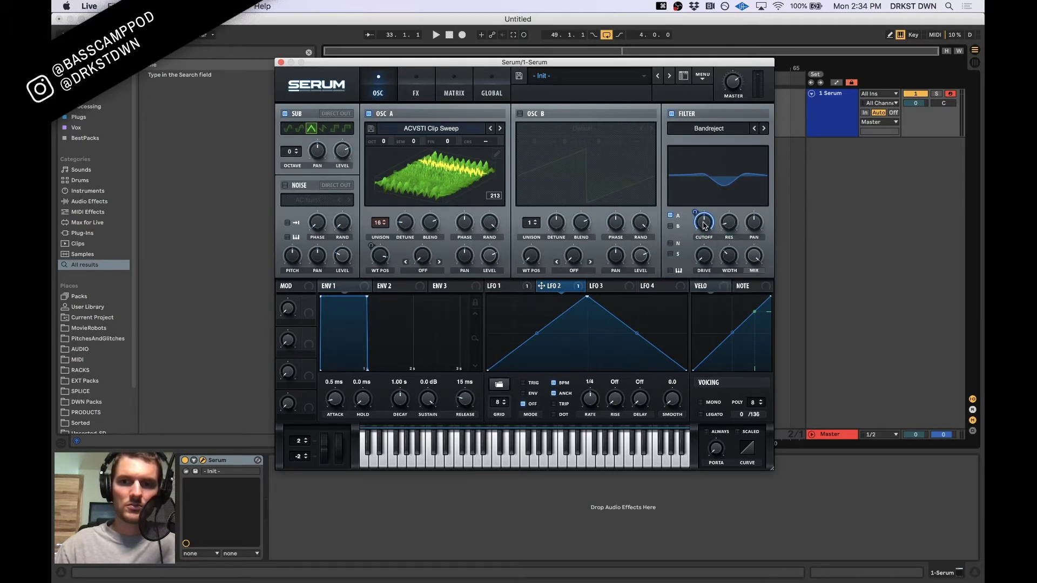
pyautogui.press('a')
pyautogui.press('a')
pyautogui.press('a')
pyautogui.press('a')
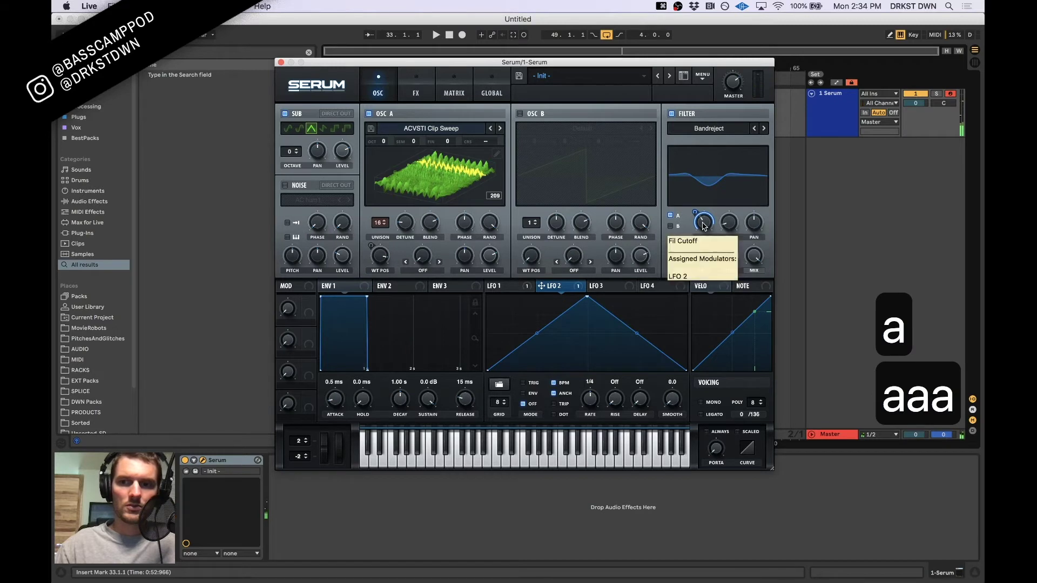
# Lower the filter cutoff to 84 Hz while playing repeated notes
pyautogui.press('a')
pyautogui.press('a')
pyautogui.press('a')
pyautogui.press('a')
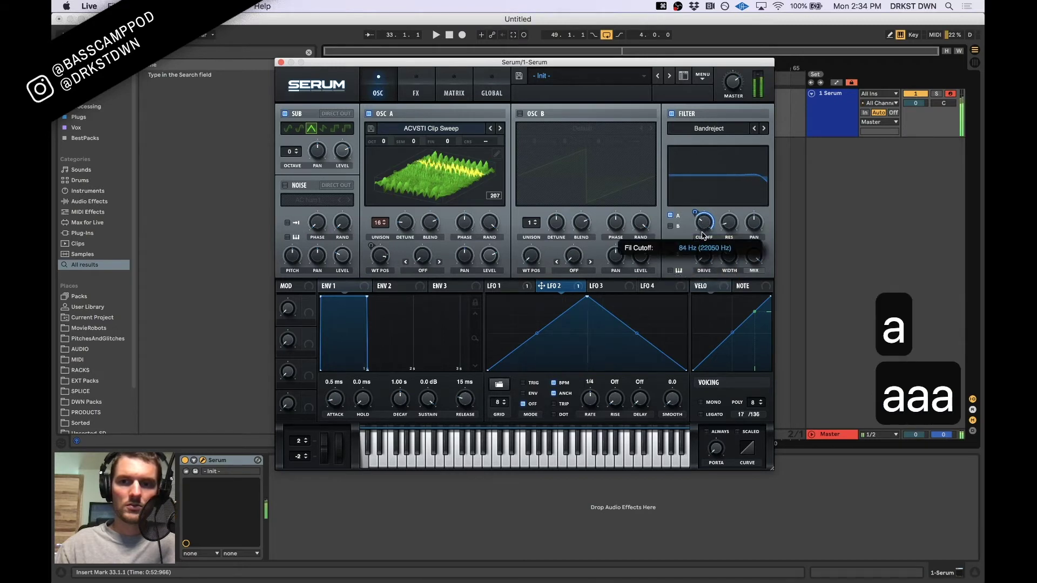
# Reduce LFO 2's modulation amount on the filter cutoff to 43 while playing repeated notes
pyautogui.press('a')
pyautogui.press('a')
pyautogui.press('a')
pyautogui.press('a')
pyautogui.press('a')
pyautogui.press('a')
pyautogui.press('a')
pyautogui.press('a')
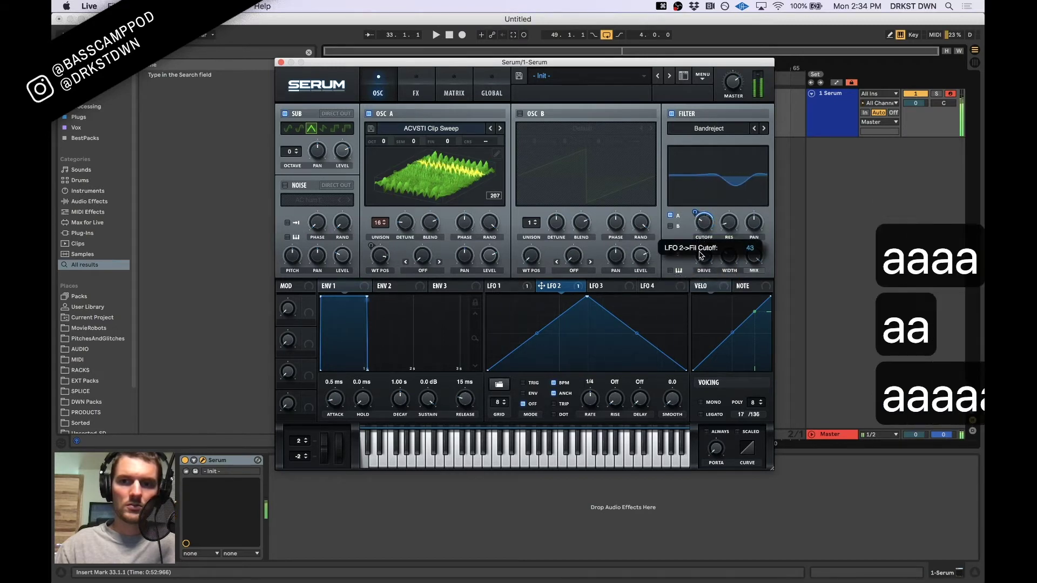
pyautogui.press('a')
pyautogui.press('a')
pyautogui.press('a')
pyautogui.press('a')
pyautogui.press('a')
# Shift LFO 2's peak toward the end of the cycle and slow its rate to 4 bar while playing repeated notes
pyautogui.moveTo(587, 303); pyautogui.dragTo(655, 298)
pyautogui.moveTo(590, 398); pyautogui.dragTo(588, 432)
pyautogui.press('a')
pyautogui.press('a')
pyautogui.press('a')
pyautogui.press('a')
pyautogui.press('a')
pyautogui.press('a')
# Move LFO 2's peak close to the start of the cycle and set its mode to Trig
pyautogui.moveTo(655, 298); pyautogui.dragTo(500, 299)
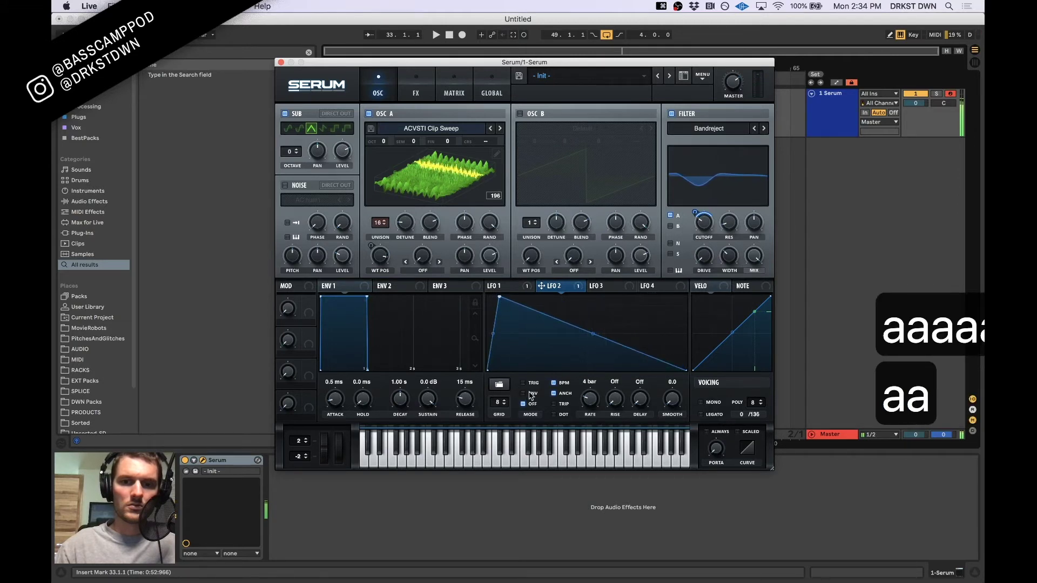
pyautogui.press('a')
pyautogui.press('a')
pyautogui.press('a')
pyautogui.press('a')
pyautogui.press('a')
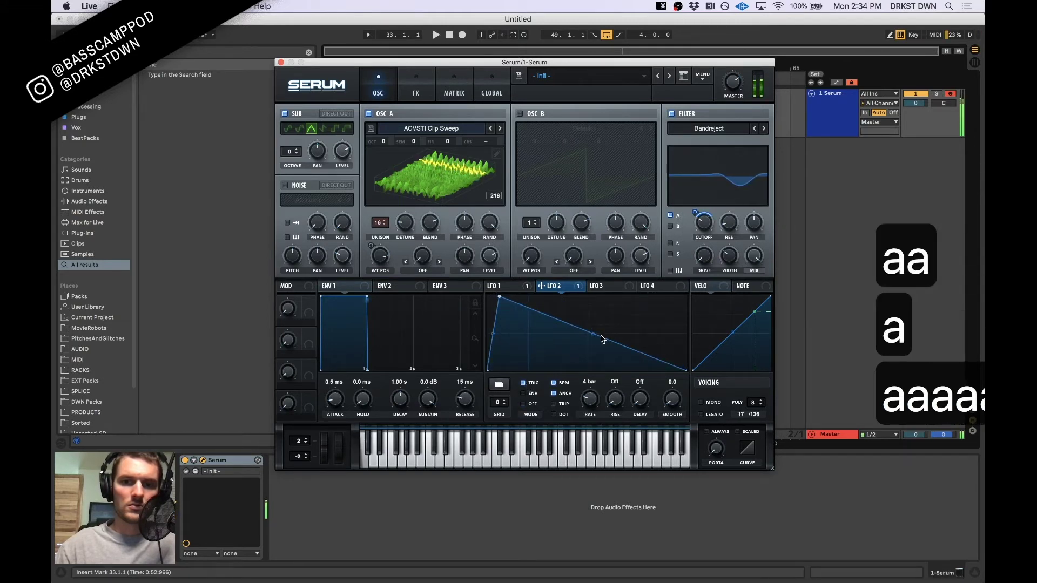
# Curve LFO 2's falling segment inward and change its rate to bar
pyautogui.moveTo(593, 336); pyautogui.dragTo(594, 343)
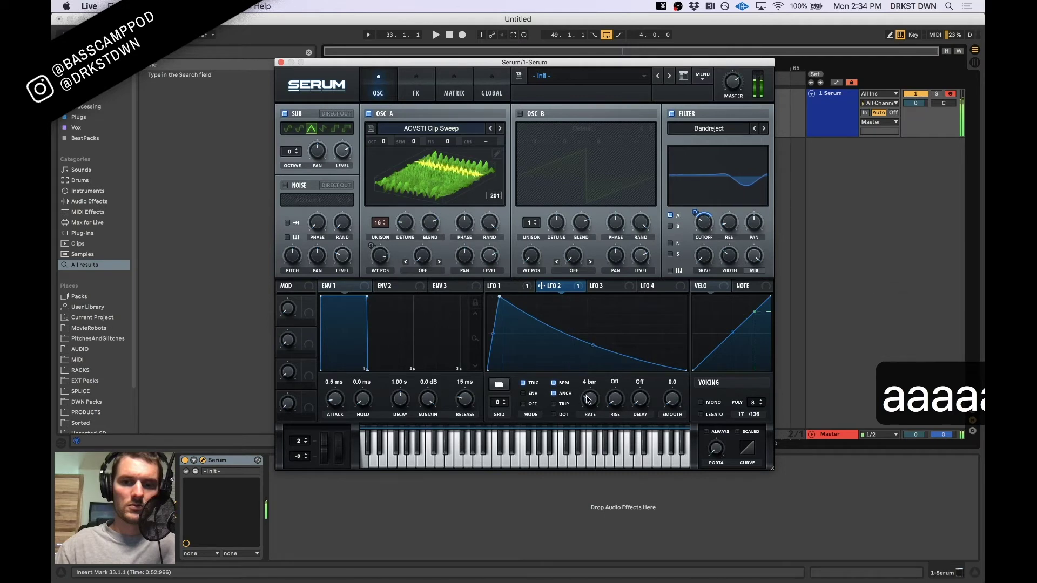
pyautogui.press('a')
pyautogui.press('a')
pyautogui.press('a')
pyautogui.press('a')
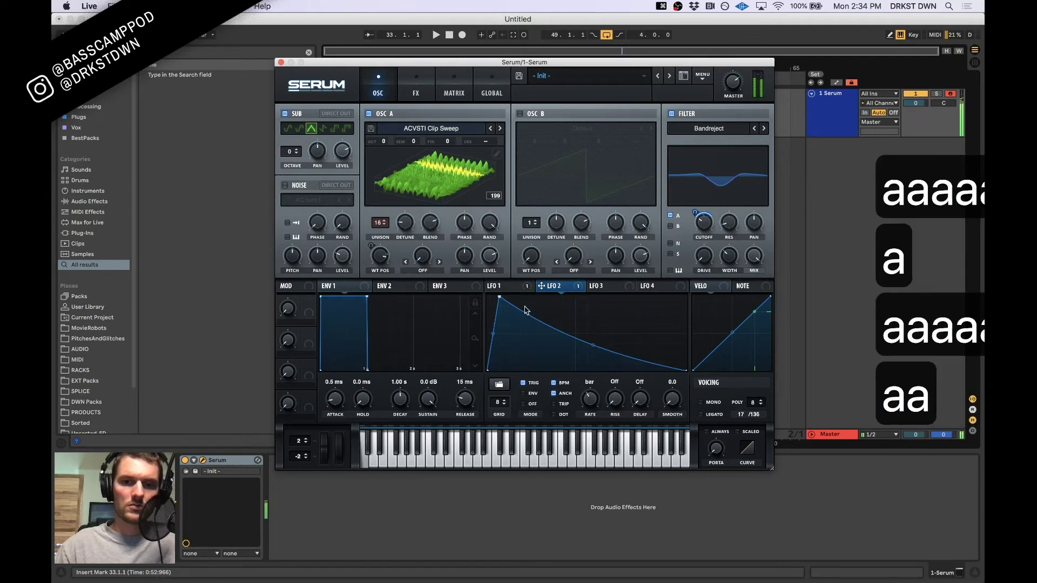
# Nudge LFO 2's peak slightly later in the cycle while playing repeated notes
pyautogui.moveTo(502, 304)
pyautogui.mouseDown()
pyautogui.moveTo(587, 298)
pyautogui.moveTo(492, 297)
pyautogui.moveTo(511, 297)
pyautogui.mouseUp()
pyautogui.press('a')
pyautogui.press('a')
pyautogui.press('a')
pyautogui.press('a')
pyautogui.press('a')
pyautogui.press('a')
pyautogui.press('a')
pyautogui.press('a')
pyautogui.press('a')
pyautogui.press('a')
pyautogui.press('a')
pyautogui.press('a')
# Add a low point before the middle of LFO 2's curve and raise the end point to full height
pyautogui.doubleClick(562, 332)
pyautogui.press('a')
pyautogui.moveTo(562, 332); pyautogui.dragTo(592, 363)
pyautogui.press('a')
pyautogui.moveTo(686, 370); pyautogui.dragTo(683, 298)
pyautogui.press('a')
pyautogui.press('a')
pyautogui.press('a')
pyautogui.press('a')
pyautogui.press('a')
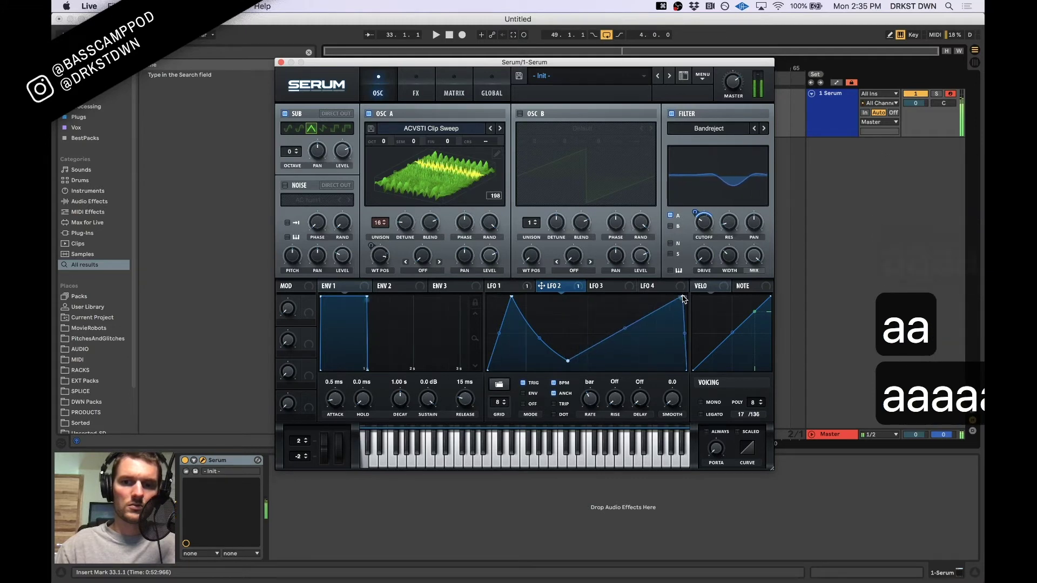
# Bend LFO 2's rising segment into an inward curve while playing repeated notes
pyautogui.moveTo(625, 331); pyautogui.dragTo(625, 340)
pyautogui.press('a')
pyautogui.press('a')
pyautogui.press('a')
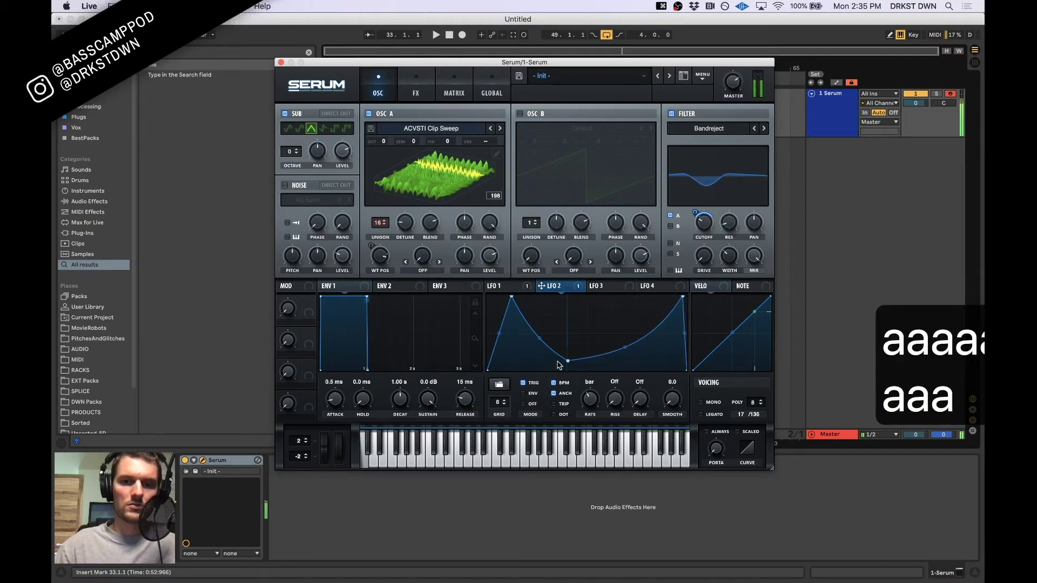
# Lower oscillator A's wavetable position to about 160 and shift the computer keyboard down an octave while playing notes
pyautogui.moveTo(382, 265)
pyautogui.press('a')
pyautogui.press('a')
pyautogui.press('a')
pyautogui.press('a')
pyautogui.press('a')
pyautogui.press('a')
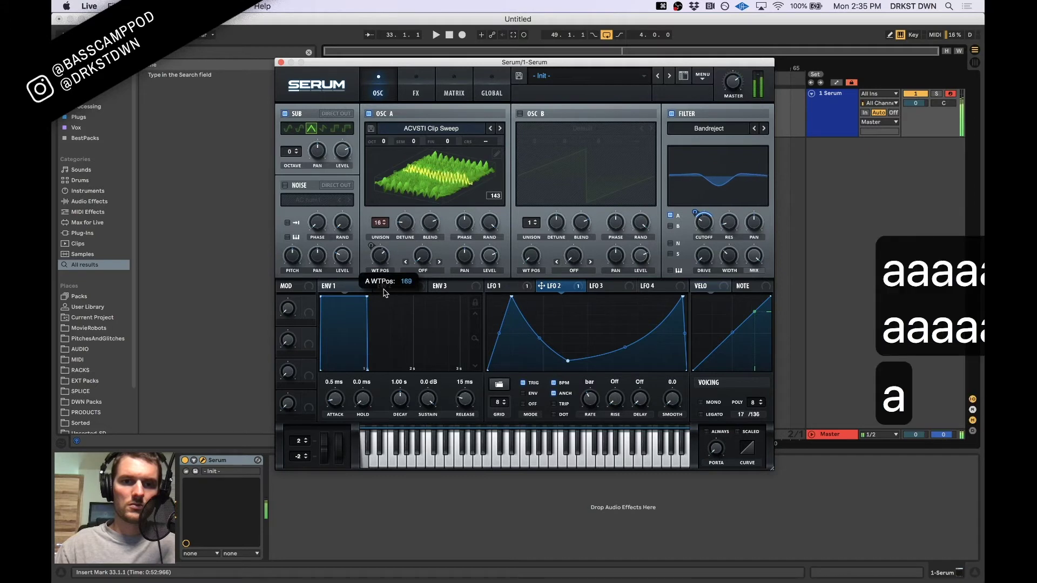
pyautogui.press('z')
pyautogui.press('a')
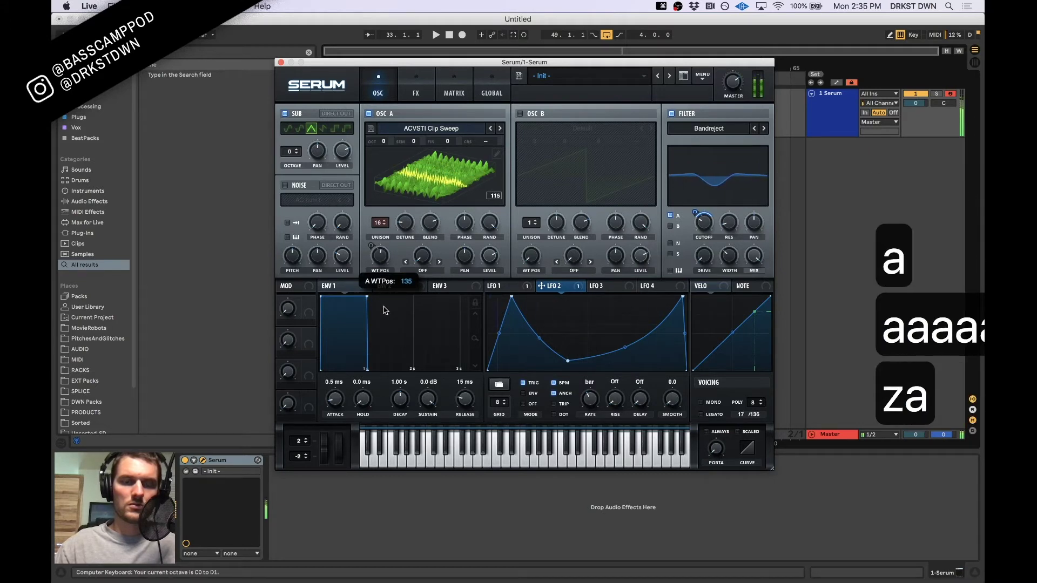
pyautogui.press('a')
pyautogui.press('a')
pyautogui.press('a')
pyautogui.press('a')
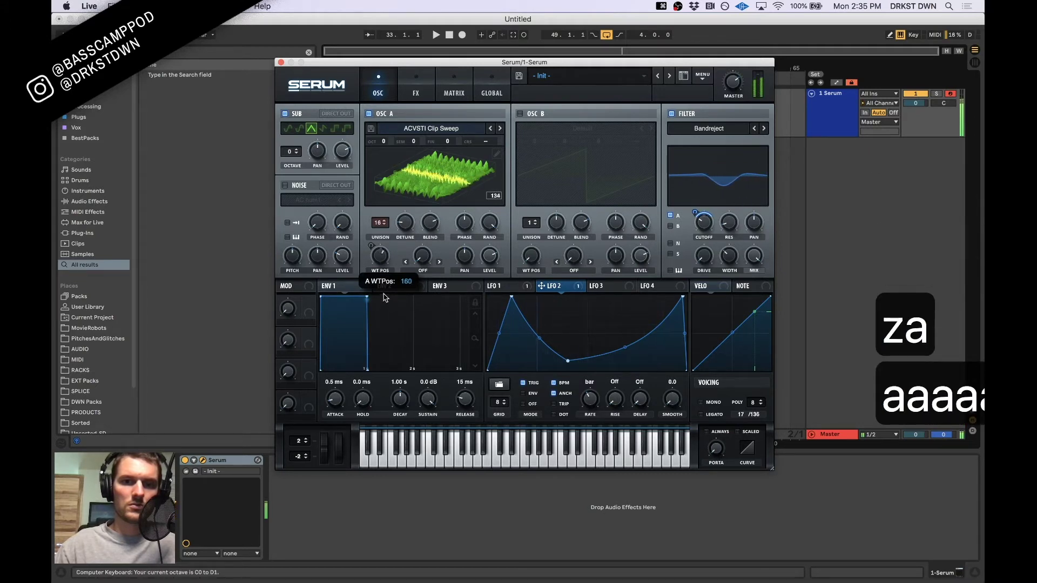
# Play repeated low notes to audition the new wavetable position
pyautogui.moveTo(407, 233)
pyautogui.press('a')
pyautogui.press('a')
pyautogui.press('a')
pyautogui.press('a')
pyautogui.press('a')
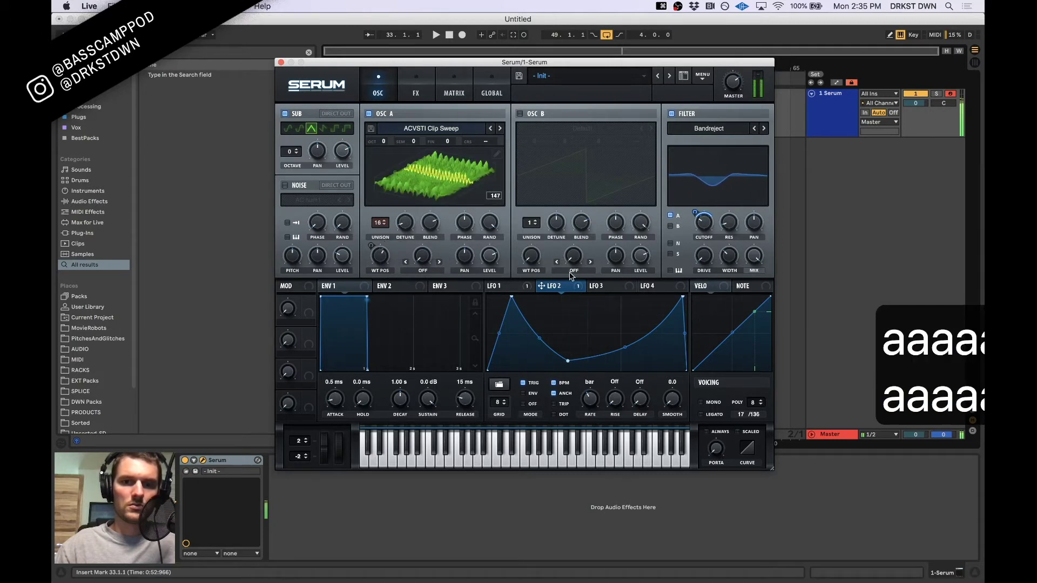
pyautogui.press('a')
pyautogui.press('a')
pyautogui.press('a')
pyautogui.press('a')
pyautogui.press('a')
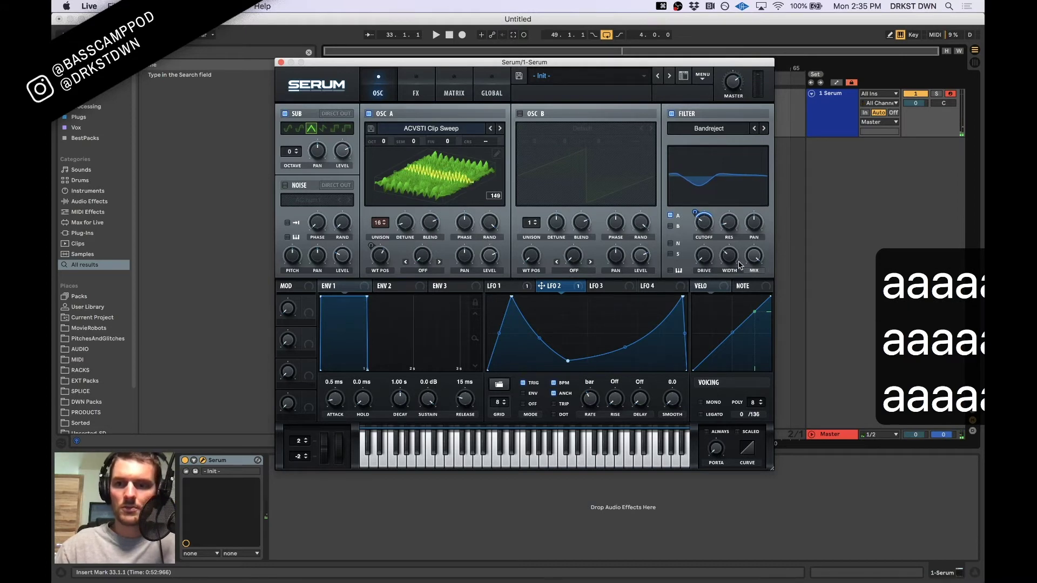
# Assign LFO 2 to the filter resonance with an amount of 84 while playing repeated notes
pyautogui.moveTo(542, 290); pyautogui.dragTo(723, 230)
pyautogui.press('a')
pyautogui.press('a')
pyautogui.press('a')
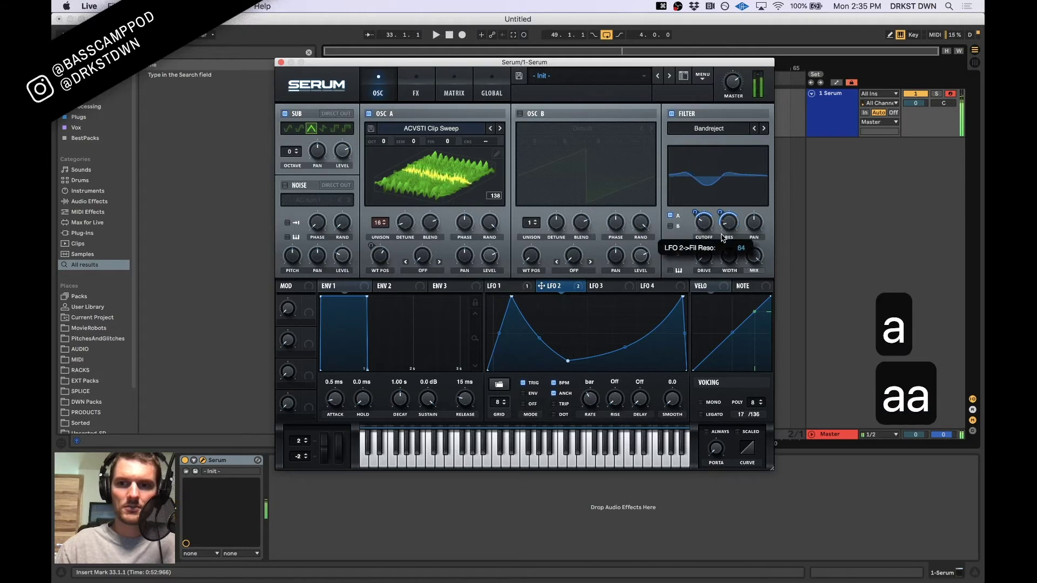
pyautogui.press('a')
pyautogui.press('a')
pyautogui.press('a')
pyautogui.press('a')
pyautogui.press('a')
pyautogui.press('a')
pyautogui.press('a')
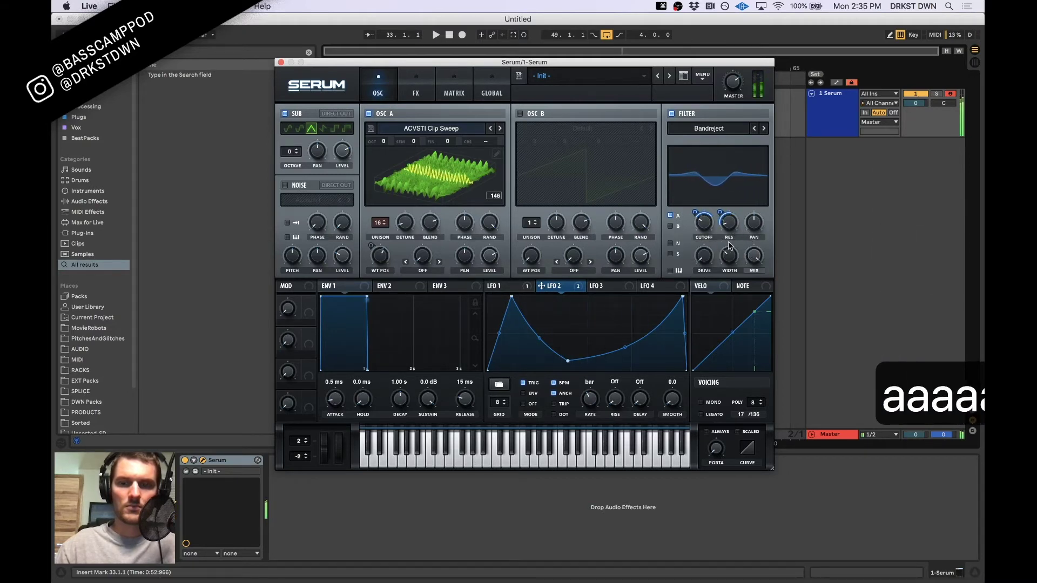
# Play repeated low notes to audition the patch with the resonance modulation
pyautogui.press('a')
pyautogui.press('a')
pyautogui.press('a')
pyautogui.press('a')
pyautogui.press('a')
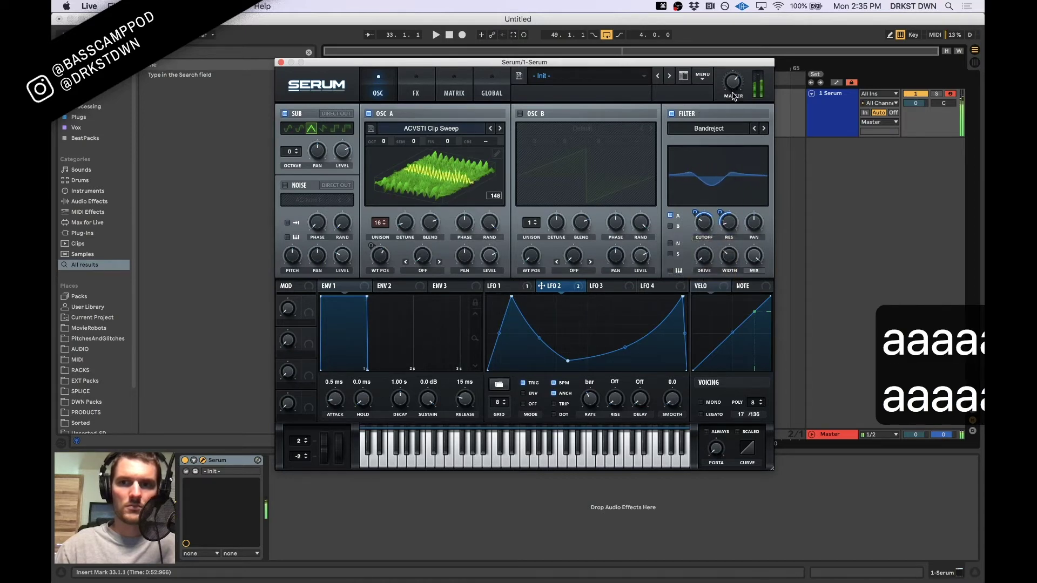
pyautogui.press('a')
pyautogui.press('a')
pyautogui.press('a')
pyautogui.press('a')
pyautogui.press('a')
# Enable the compressor effect in multiband mode and lower its threshold
pyautogui.click(417, 86)
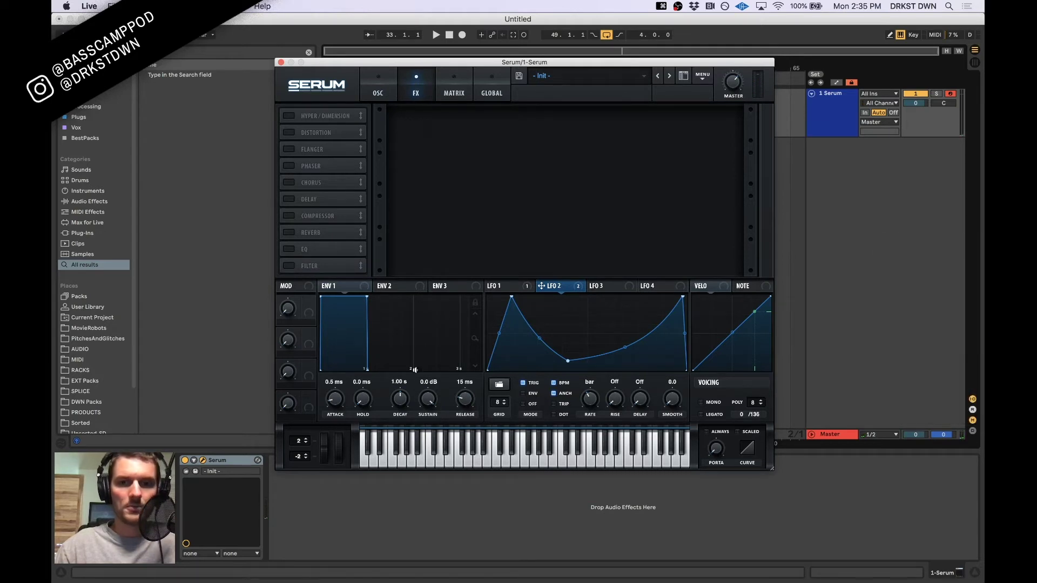
pyautogui.click(289, 216)
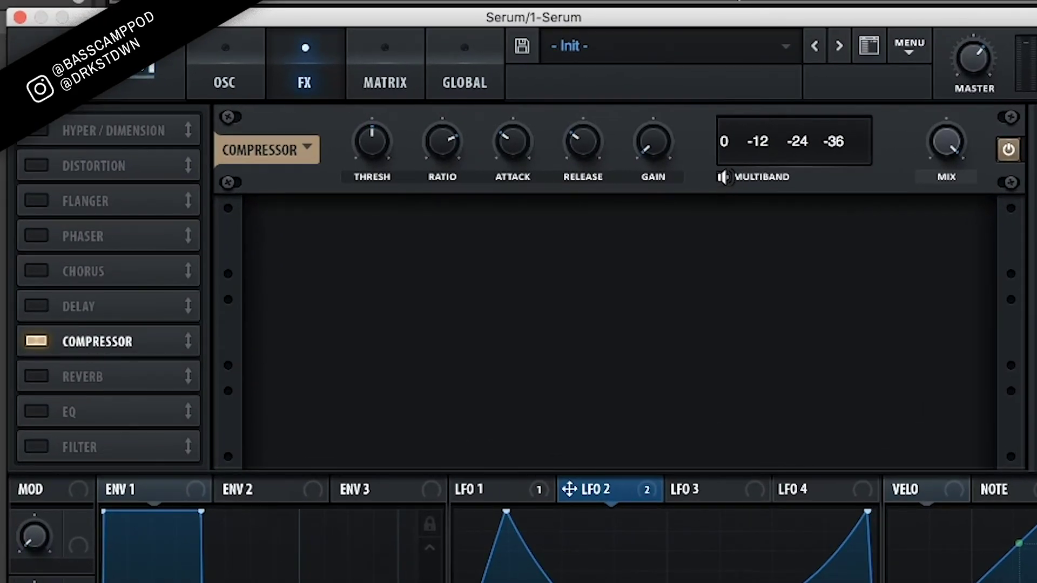
pyautogui.click(722, 177)
pyautogui.moveTo(375, 147); pyautogui.dragTo(393, 179)
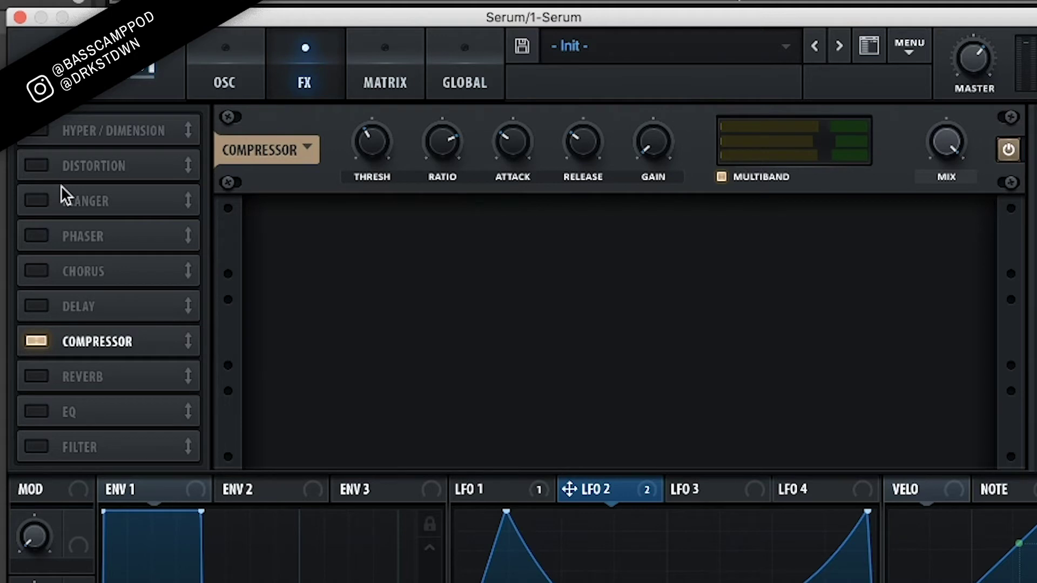
# Place the EQ ahead of the compressor, enable it, and set its high band to a peak shape
pyautogui.moveTo(64, 404); pyautogui.dragTo(66, 302)
pyautogui.click(36, 307)
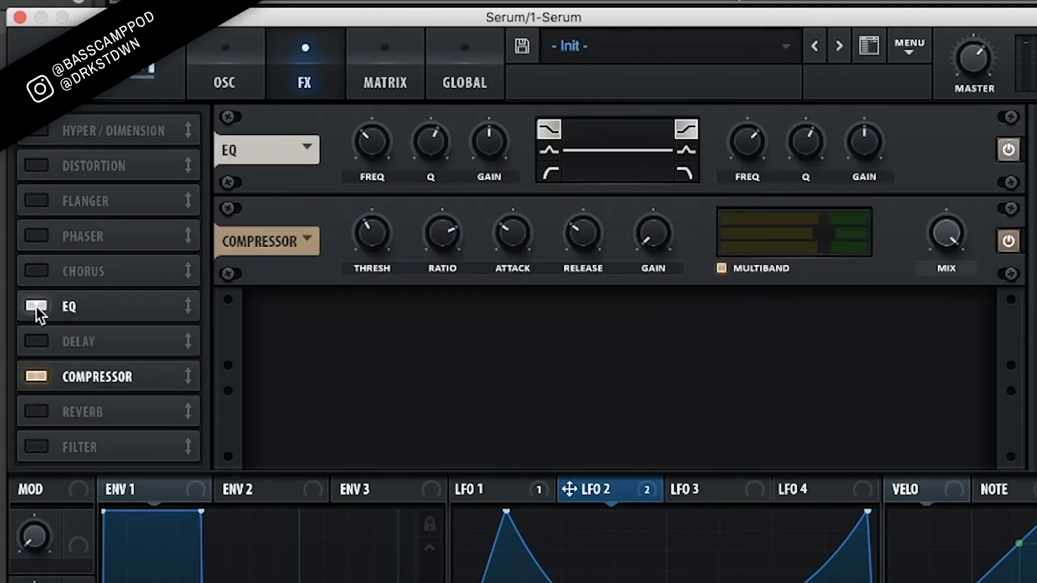
pyautogui.click(683, 153)
# Boost the EQ's high peak and tune its frequency by ear
pyautogui.moveTo(859, 155); pyautogui.dragTo(866, 97)
pyautogui.moveTo(764, 138); pyautogui.dragTo(747, 175)
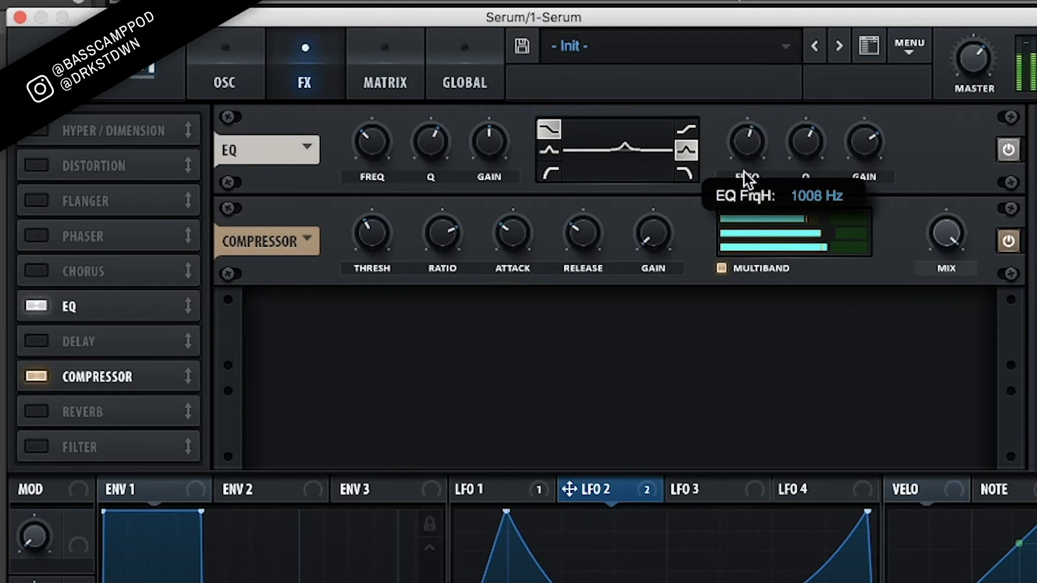
pyautogui.moveTo(848, 155); pyautogui.dragTo(879, 148)
pyautogui.moveTo(737, 150); pyautogui.dragTo(737, 134)
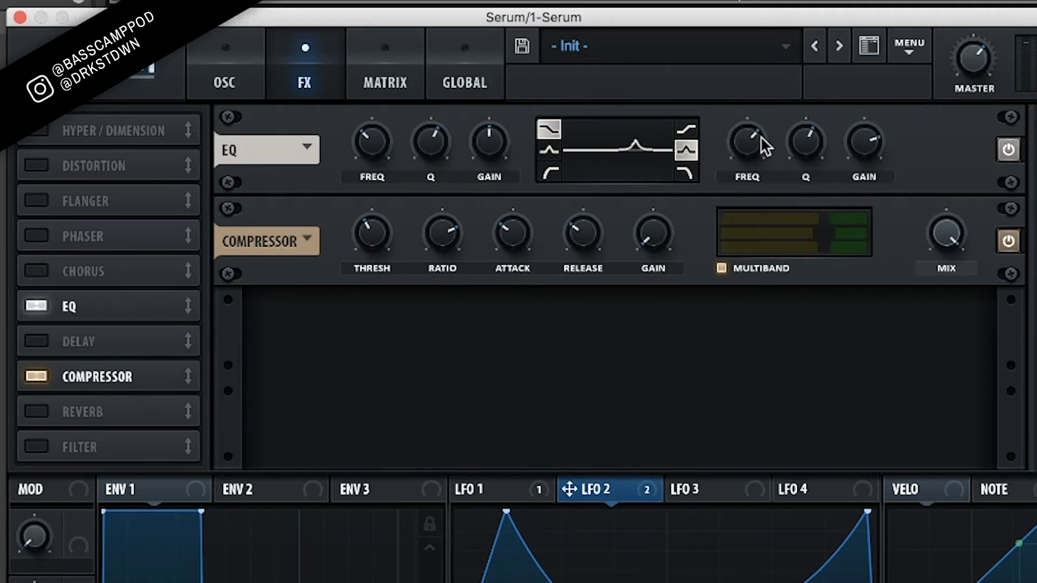
# Turn the EQ's high peak into a cut and assign LFO 2 to its frequency
pyautogui.moveTo(869, 142); pyautogui.dragTo(869, 297)
pyautogui.moveTo(574, 497); pyautogui.dragTo(740, 157)
pyautogui.moveTo(740, 157)
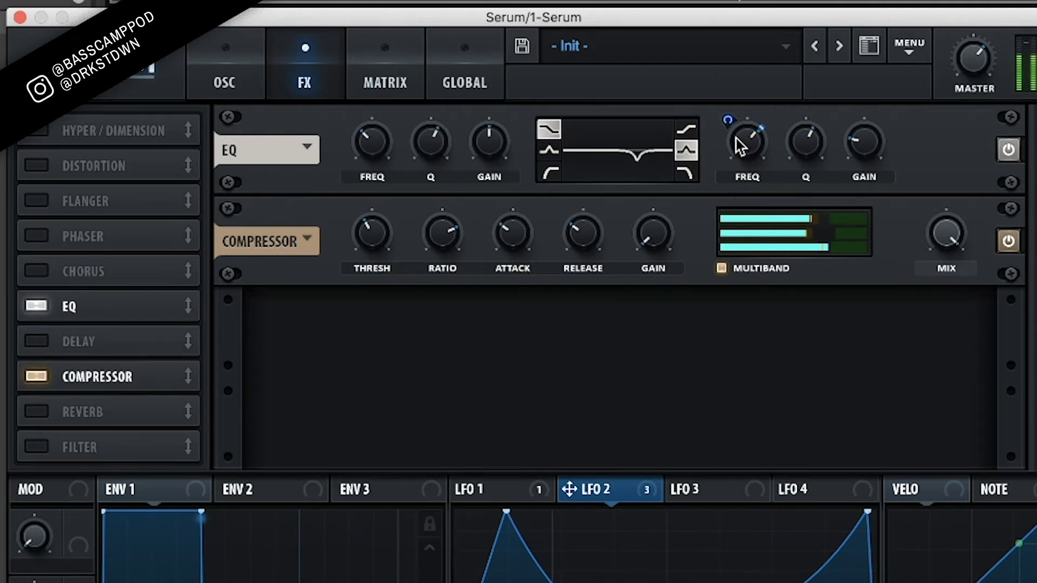
pyautogui.moveTo(859, 152)
pyautogui.moveTo(860, 153); pyautogui.dragTo(860, 167)
# Set the EQ's low band to a peak shape, boost its gain and lower its frequency slightly
pyautogui.click(546, 149)
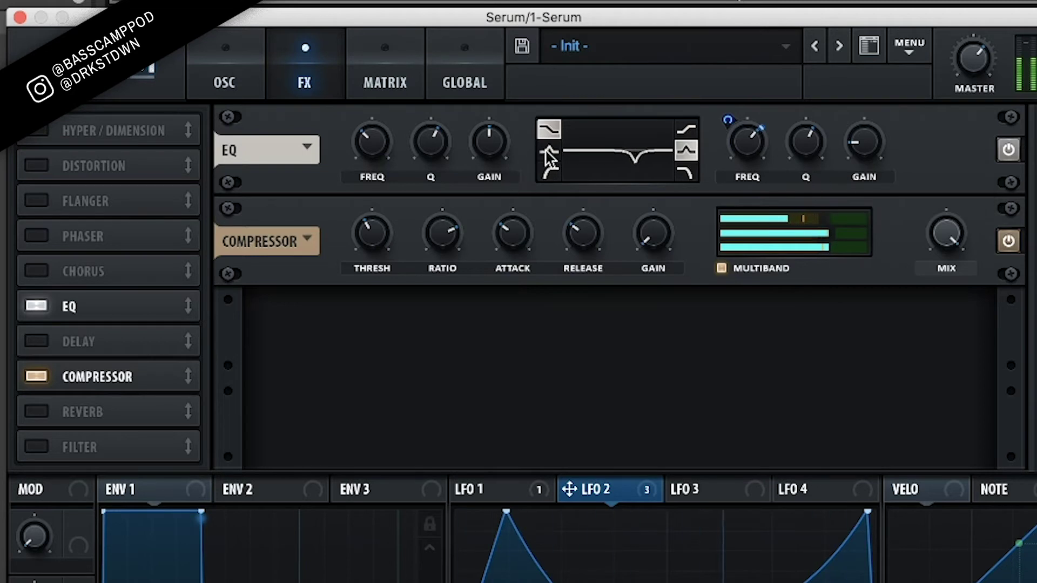
pyautogui.moveTo(496, 146); pyautogui.dragTo(494, 101)
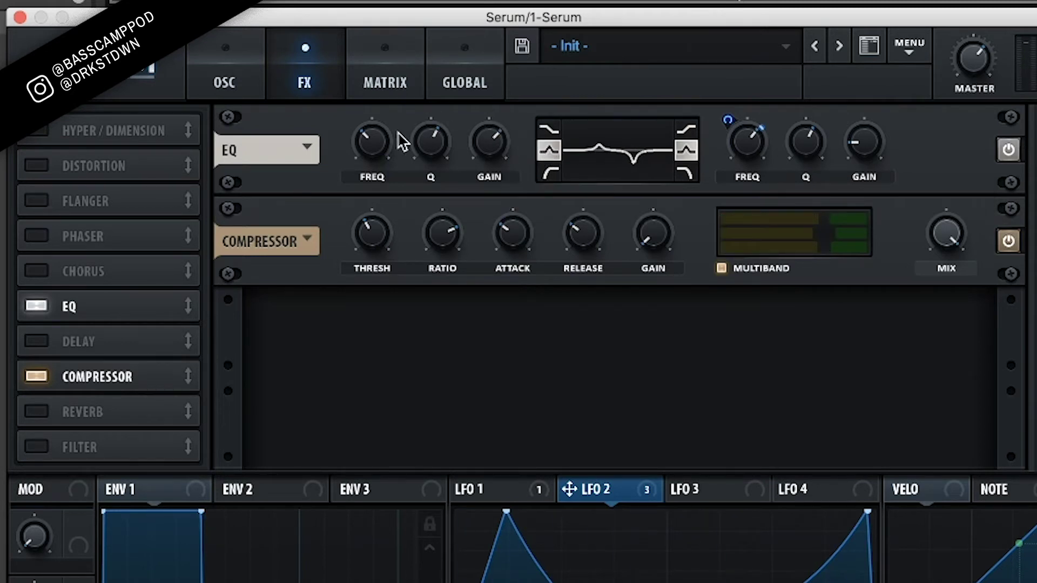
pyautogui.moveTo(370, 133); pyautogui.dragTo(366, 137)
pyautogui.moveTo(487, 145); pyautogui.dragTo(487, 120)
pyautogui.moveTo(373, 153); pyautogui.dragTo(373, 161)
# Modulate the EQ's low peak frequency with LFO 2 at a reduced depth, and make the boost wider and stronger
pyautogui.moveTo(569, 490); pyautogui.dragTo(381, 156)
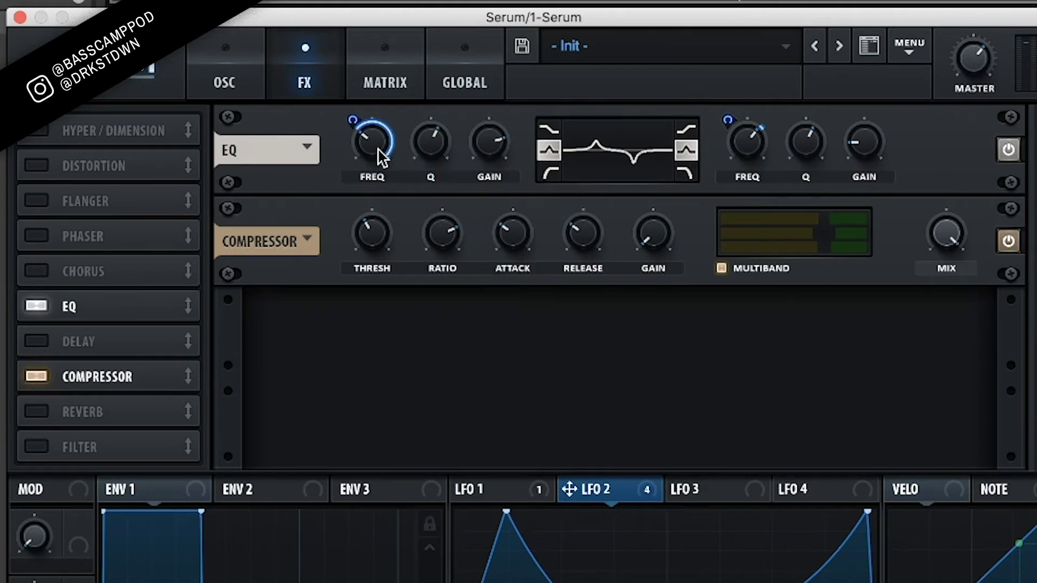
pyautogui.moveTo(346, 122); pyautogui.dragTo(359, 178)
pyautogui.moveTo(358, 122)
pyautogui.moveTo(358, 139); pyautogui.dragTo(372, 147)
pyautogui.moveTo(372, 149); pyautogui.dragTo(372, 176)
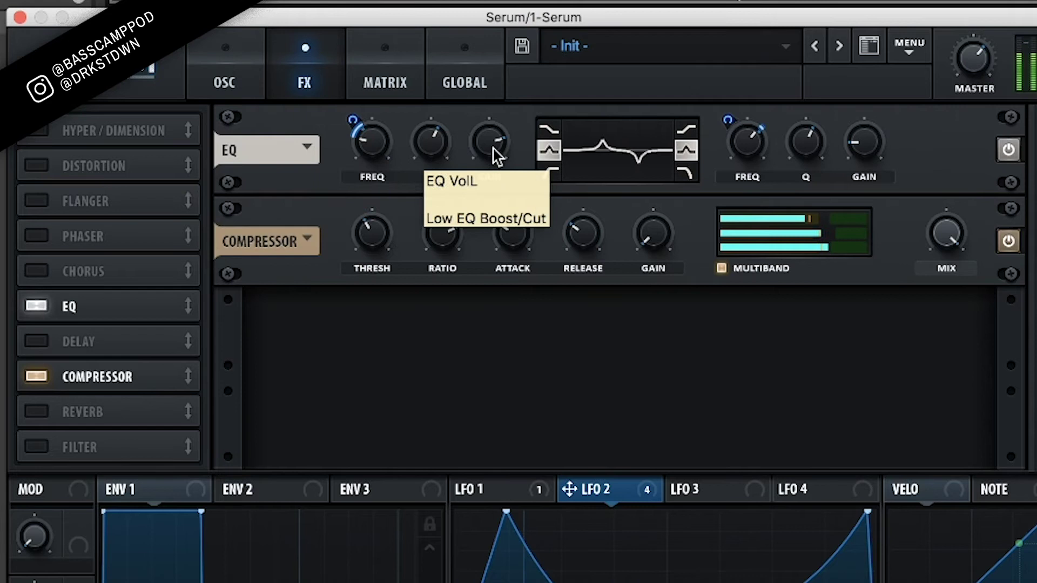
pyautogui.moveTo(423, 148); pyautogui.dragTo(423, 197)
pyautogui.moveTo(501, 136); pyautogui.dragTo(496, 77)
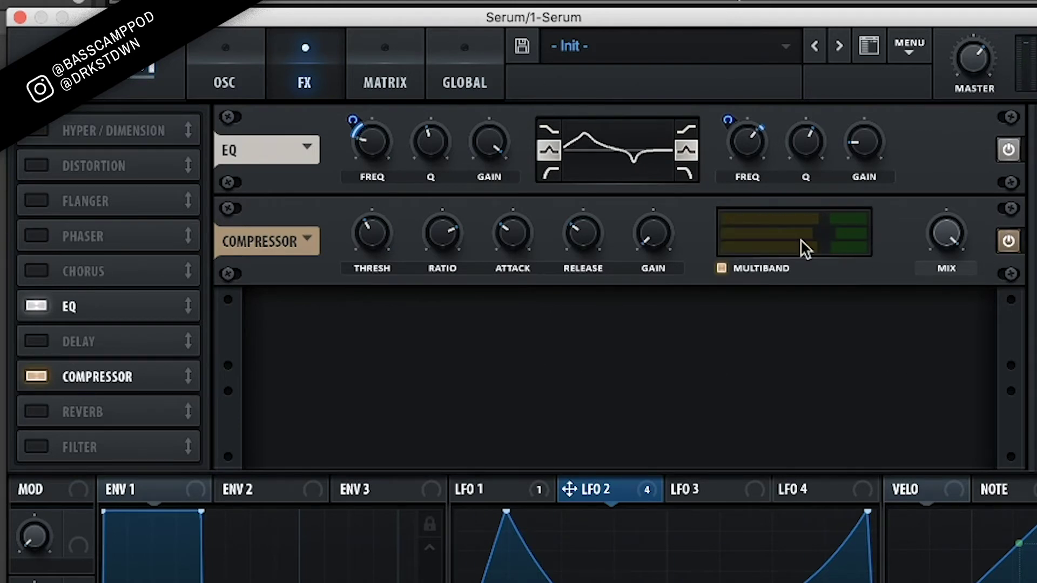
# Enable the distortion effect, set its type to HardClip and adjust the drive
pyautogui.click(43, 171)
pyautogui.moveTo(799, 110); pyautogui.dragTo(791, 59)
pyautogui.click(482, 151)
pyautogui.click(481, 151)
pyautogui.click(481, 151)
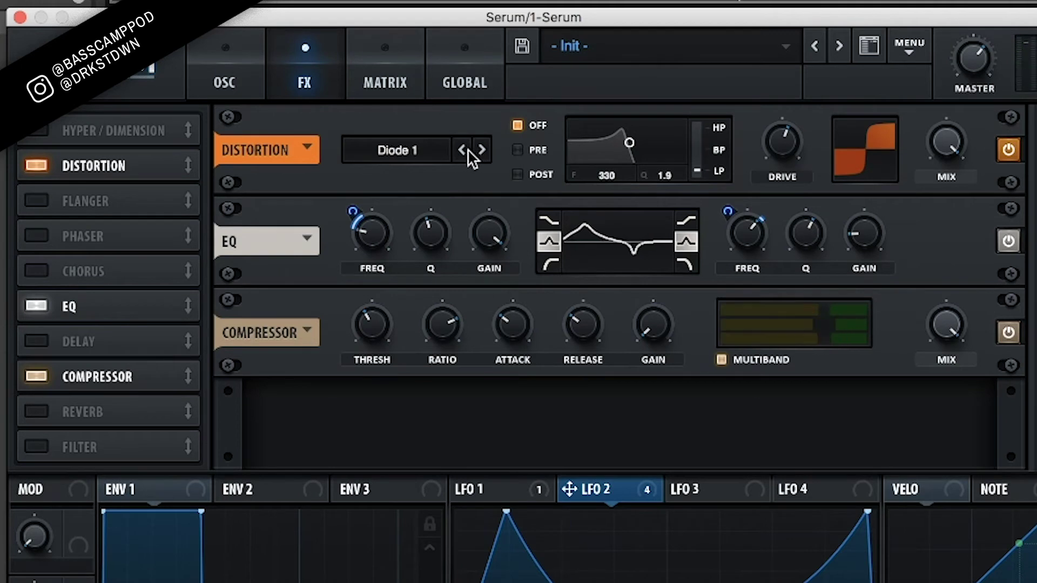
pyautogui.click(468, 149)
pyautogui.moveTo(791, 141); pyautogui.dragTo(795, 129)
# Lower the distortion mix and assign LFO 2 to it with a wide modulation range
pyautogui.moveTo(961, 169); pyautogui.dragTo(925, 275)
pyautogui.moveTo(569, 491); pyautogui.dragTo(924, 228)
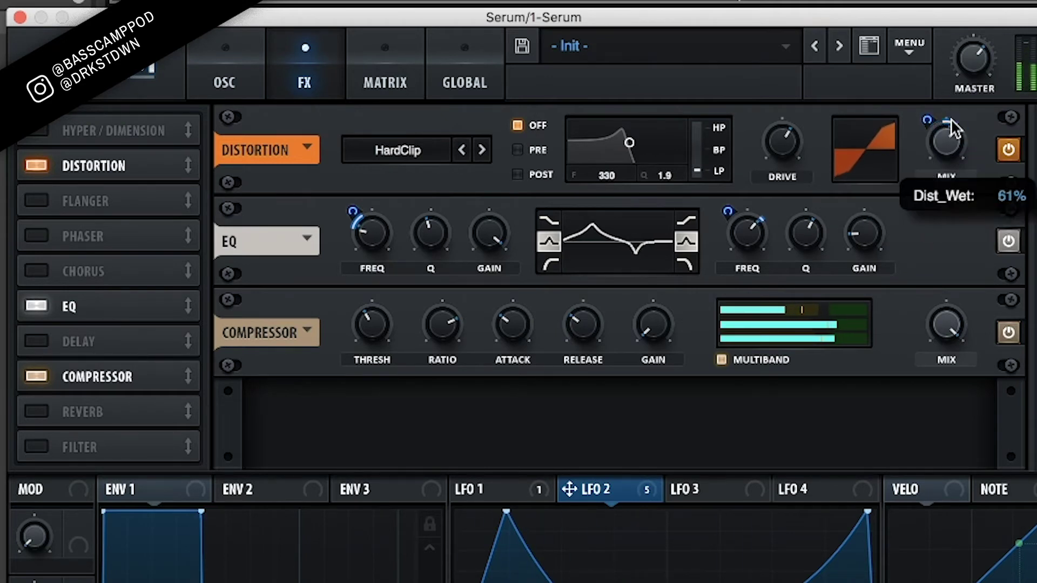
pyautogui.moveTo(942, 123); pyautogui.dragTo(942, 161)
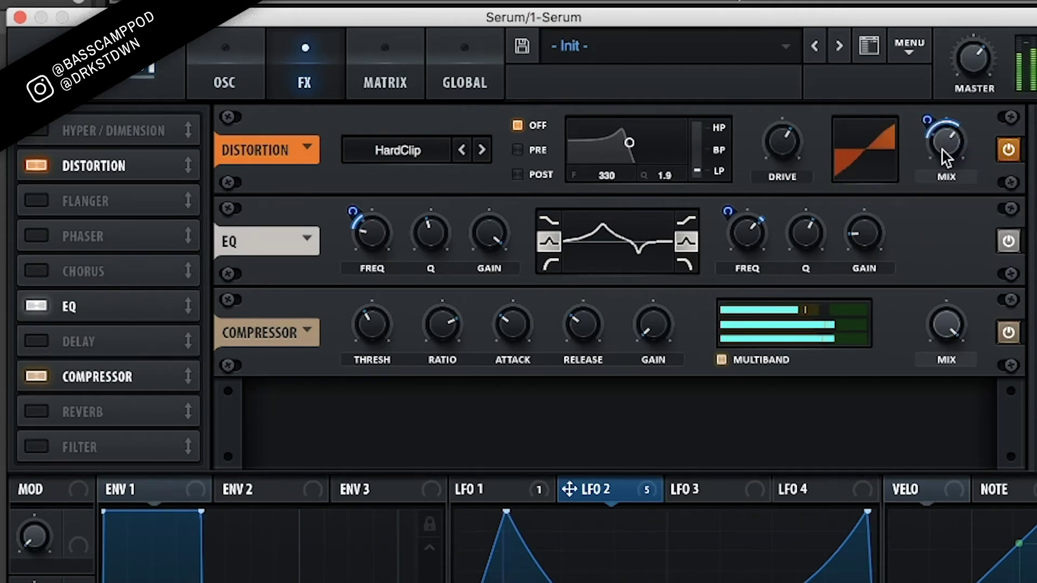
# Assign LFO 2 to the distortion drive, lower the base drive, and briefly bypass the distortion to compare
pyautogui.moveTo(570, 489); pyautogui.dragTo(773, 142)
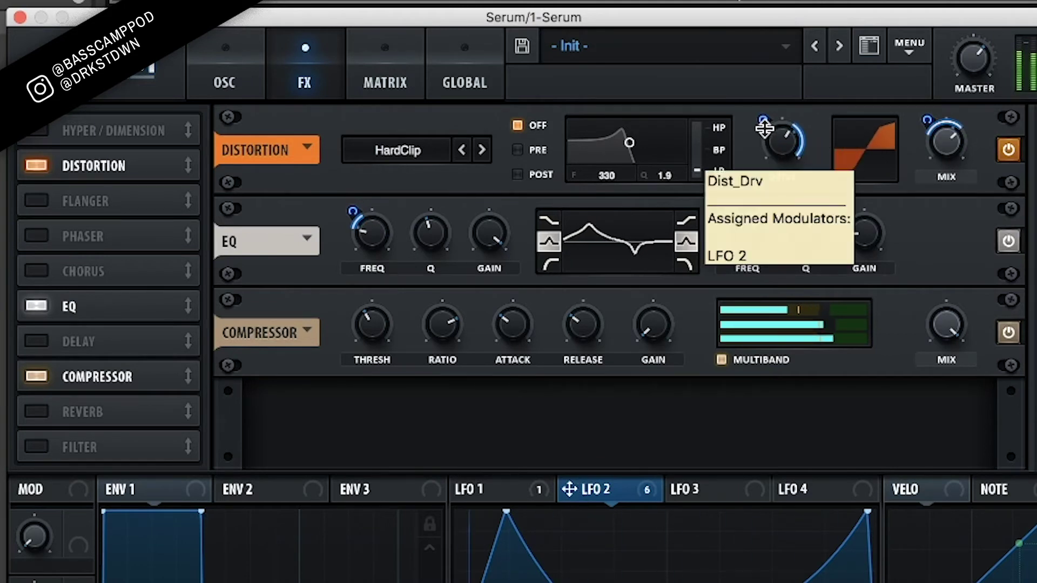
pyautogui.moveTo(771, 138); pyautogui.dragTo(792, 178)
pyautogui.click(998, 149)
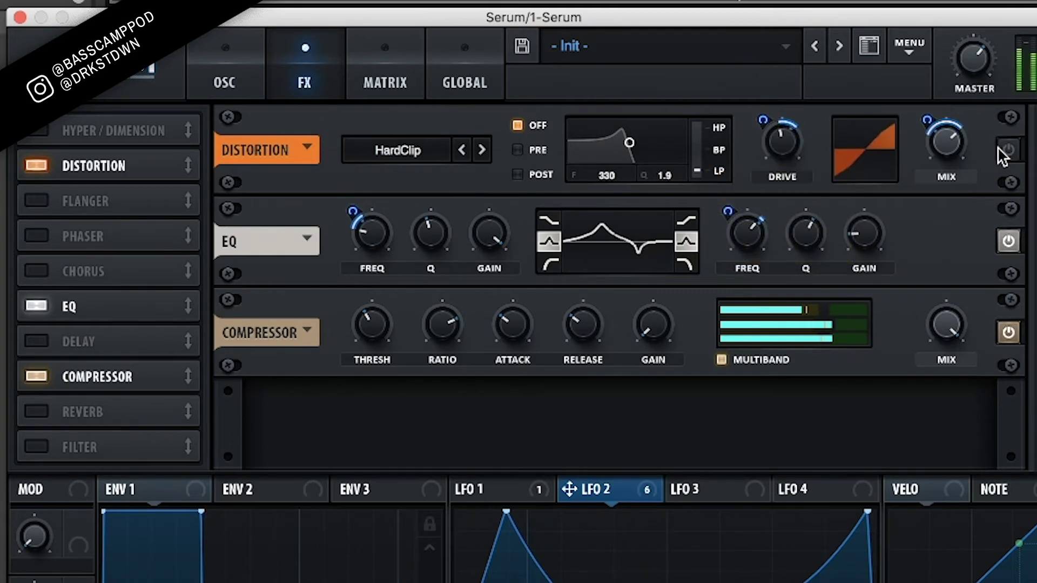
pyautogui.click(997, 147)
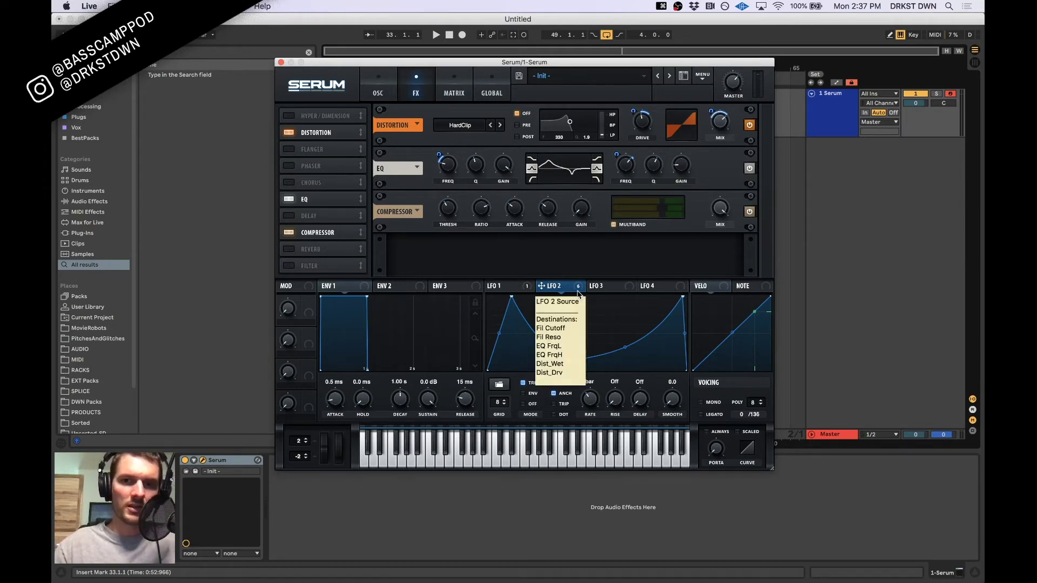
# Play repeated notes to audition the bass through the distortion, EQ and compressor chain
pyautogui.press('a')
pyautogui.press('a')
pyautogui.press('a')
pyautogui.press('a')
pyautogui.press('a')
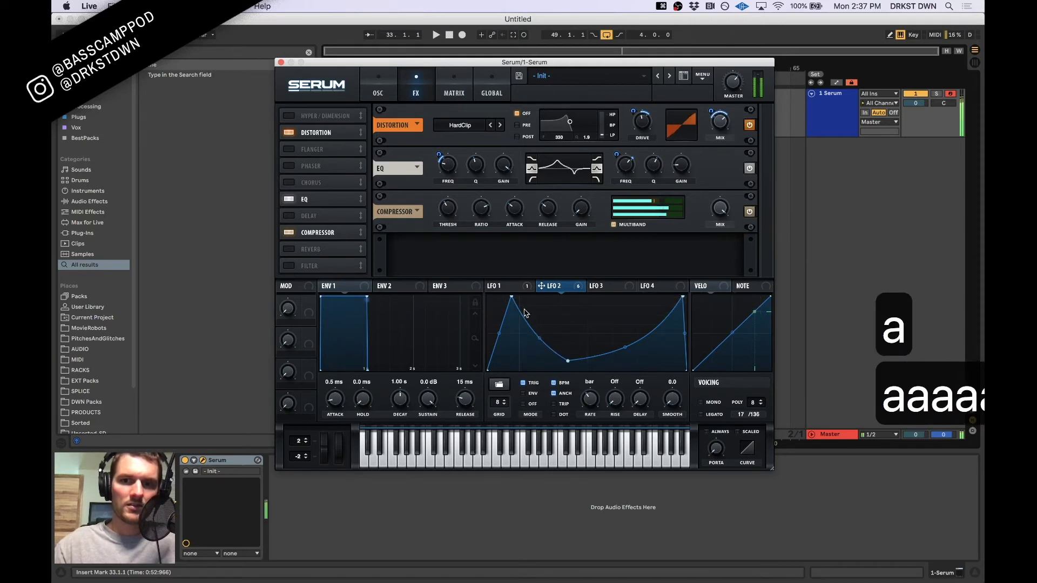
# Reorder Serum's effects chain so that EQ and Compressor sit directly beneath Distortion
pyautogui.press('a')
pyautogui.press('a')
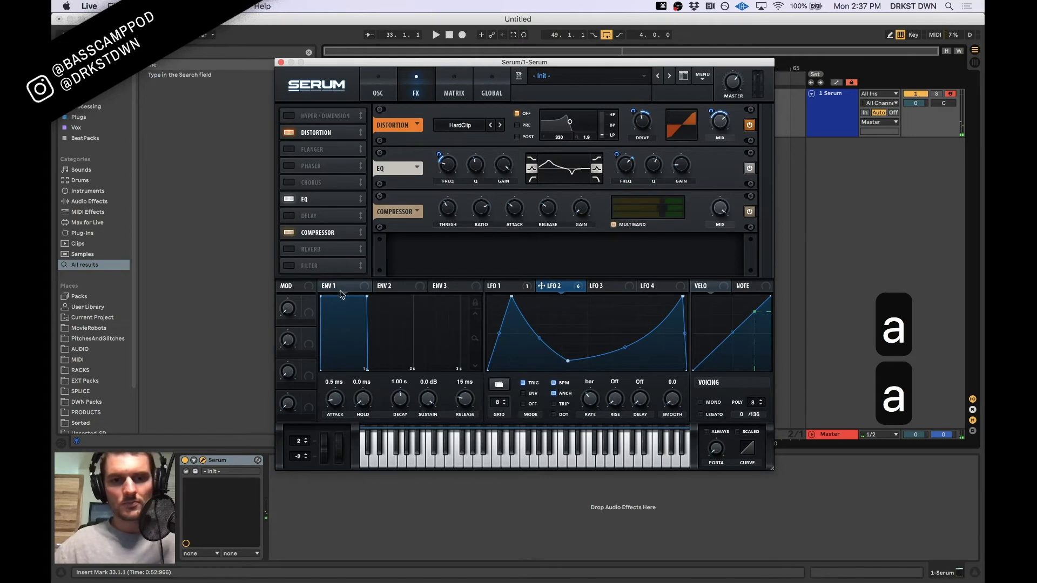
pyautogui.moveTo(314, 199); pyautogui.dragTo(311, 157)
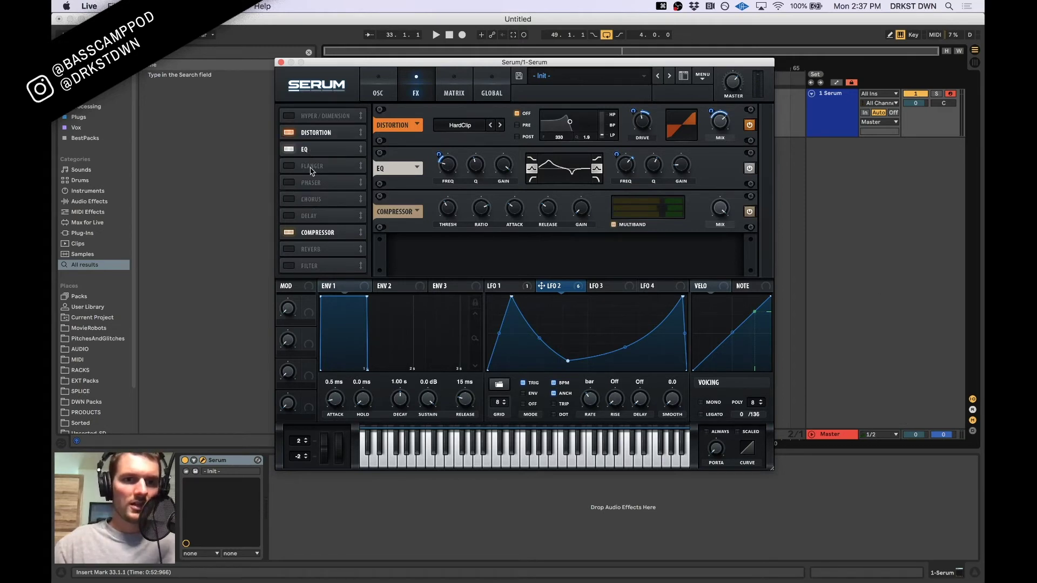
pyautogui.moveTo(307, 231); pyautogui.dragTo(311, 163)
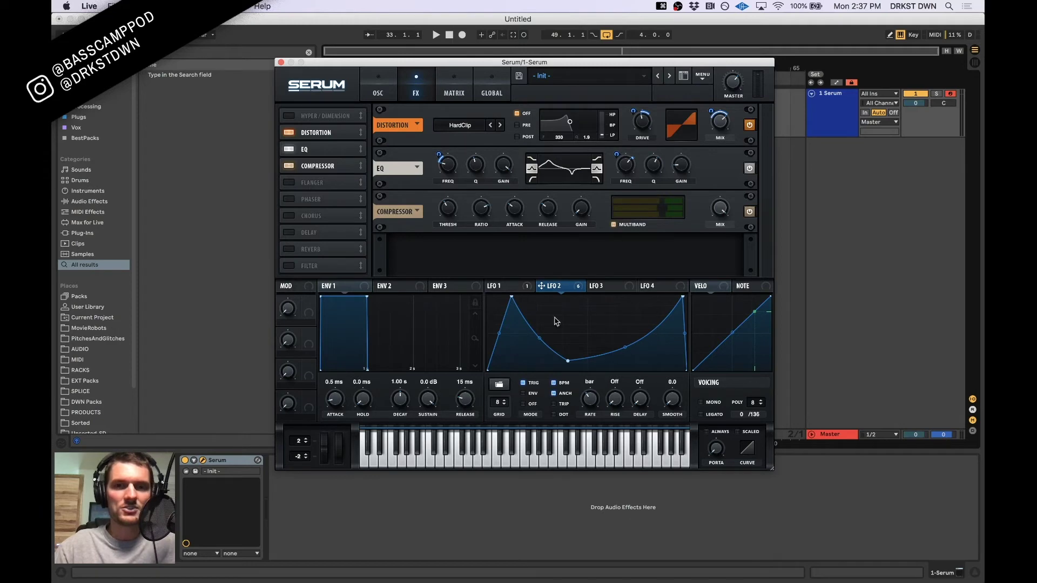
# Reposition the Serum window, lower the compressor mix to about 22, and play repeated notes to audition it
pyautogui.moveTo(514, 64); pyautogui.dragTo(567, 43)
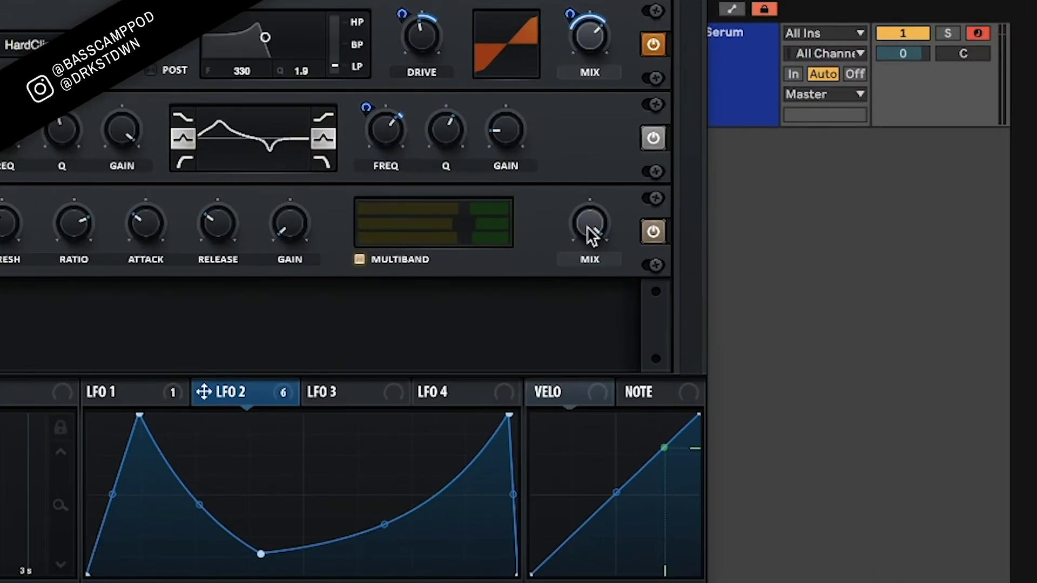
pyautogui.moveTo(771, 182); pyautogui.dragTo(771, 231)
pyautogui.moveTo(583, 383); pyautogui.dragTo(583, 448)
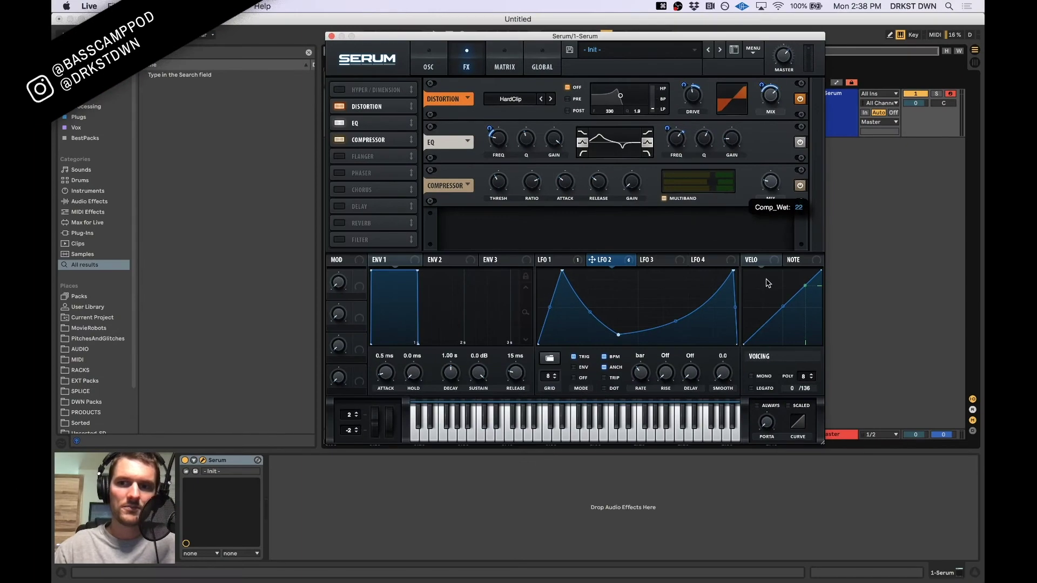
pyautogui.press('a')
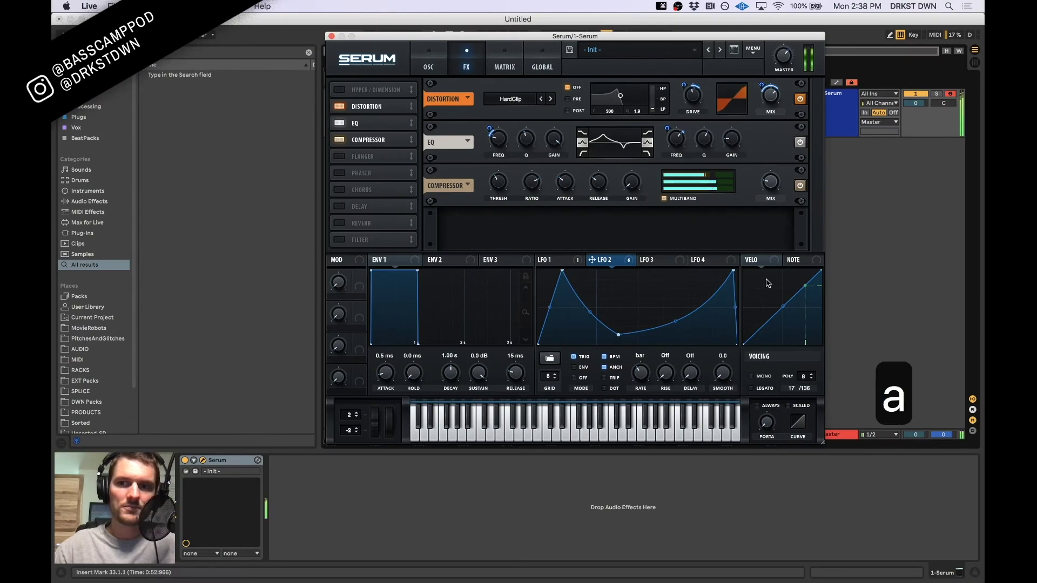
pyautogui.press('a')
pyautogui.press('a')
pyautogui.press('a')
# Search the browser for "ott" and add the OTT.adv preset after Serum in the track's device chain
pyautogui.press('super+f')
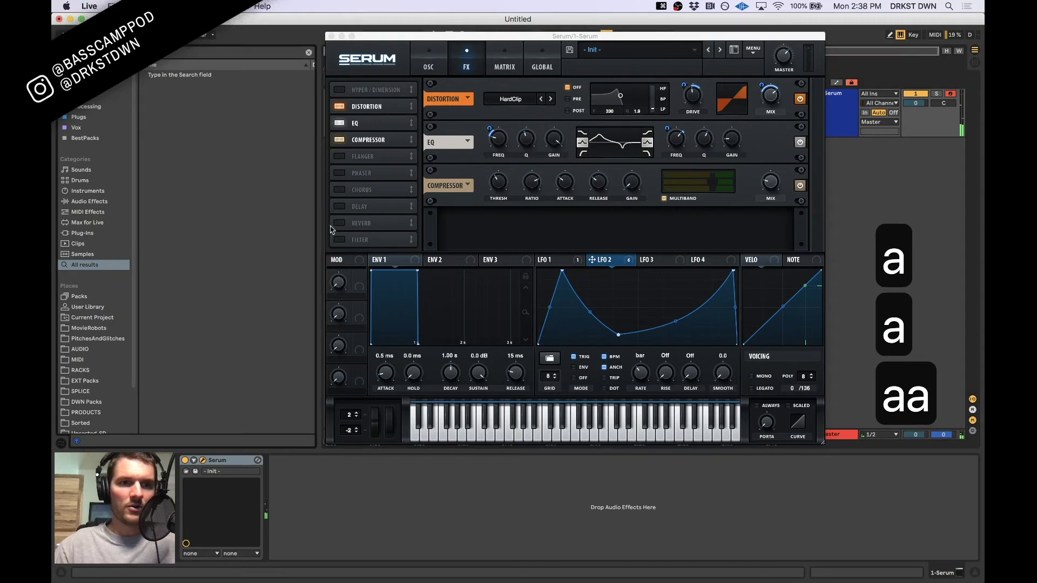
pyautogui.write('ott')
pyautogui.click(171, 118)
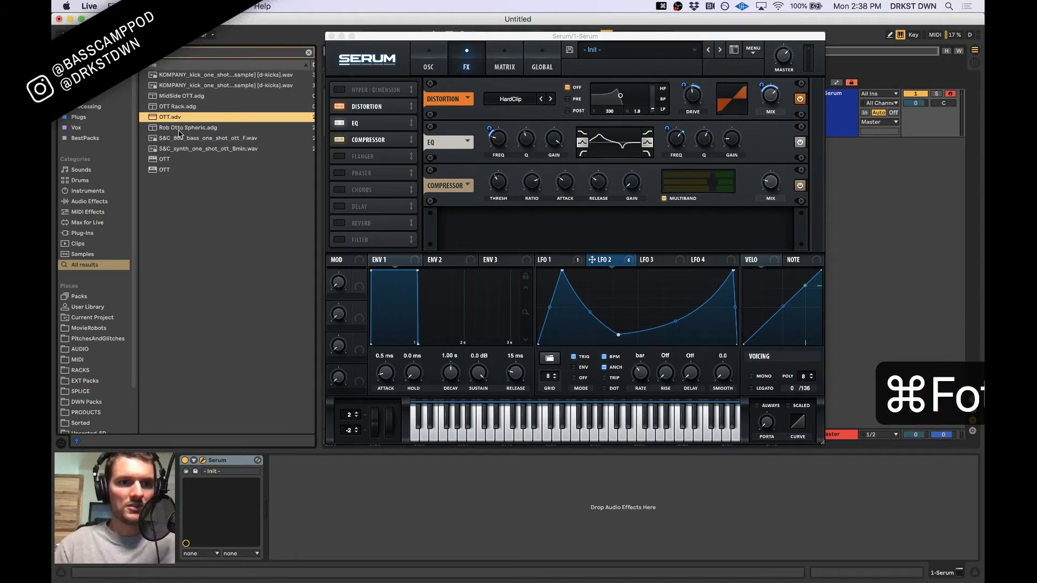
pyautogui.moveTo(297, 472); pyautogui.dragTo(324, 486)
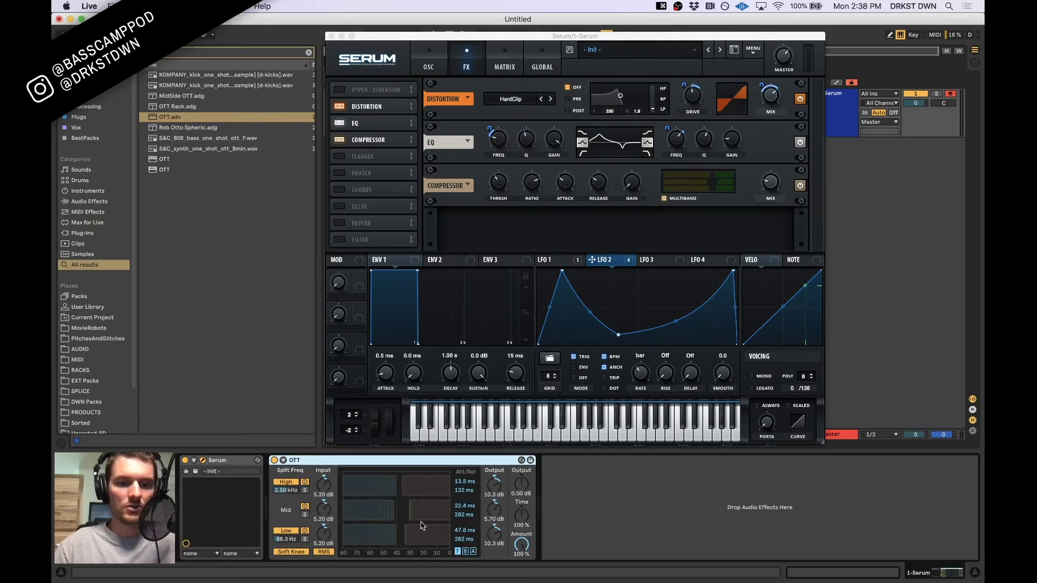
# While playing notes, raise the upper compression thresholds of OTT's mid, high and low bands
pyautogui.press('a')
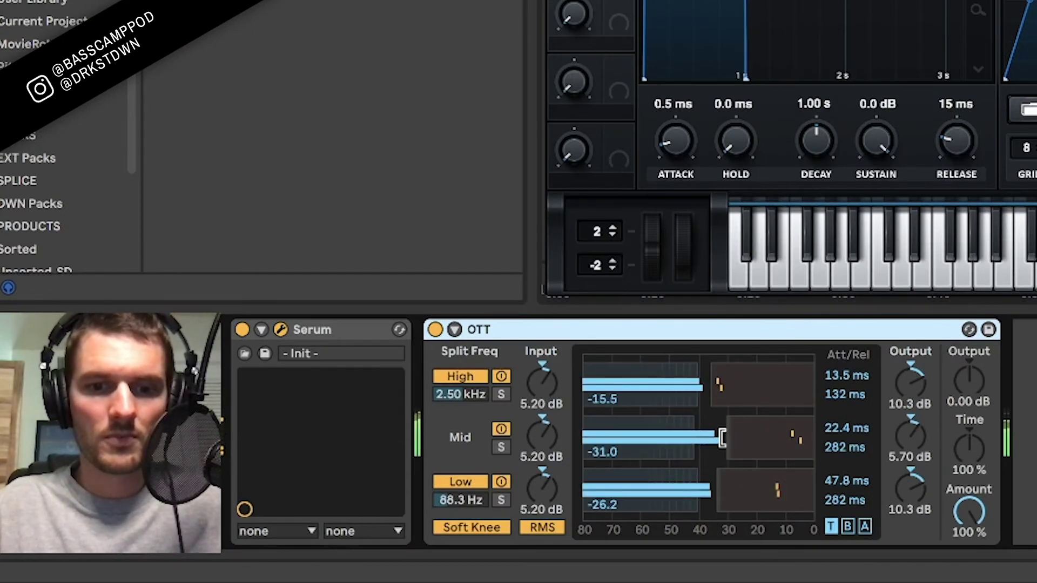
pyautogui.moveTo(727, 440); pyautogui.dragTo(756, 440)
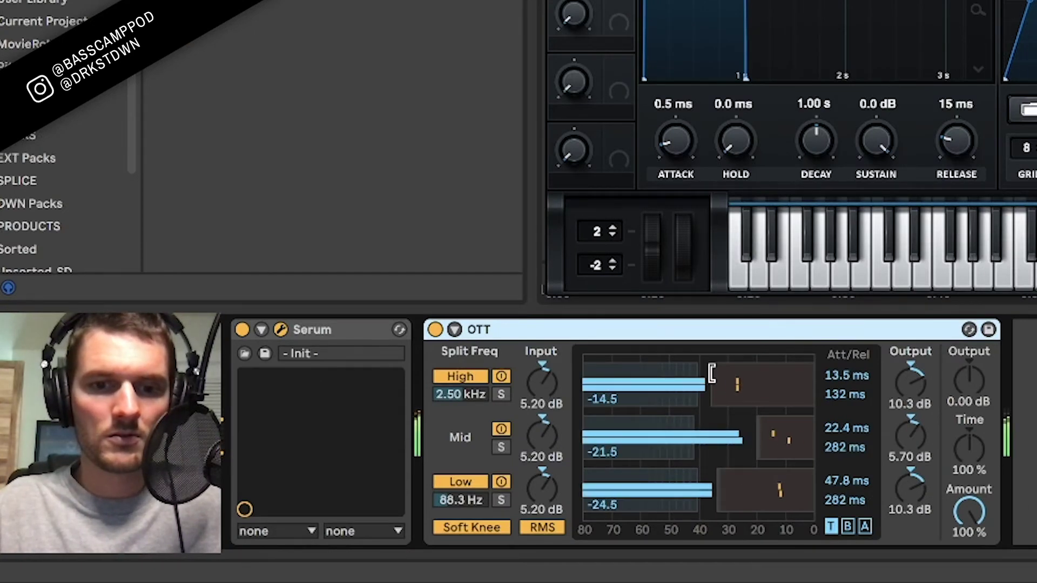
pyautogui.moveTo(711, 374); pyautogui.dragTo(731, 373)
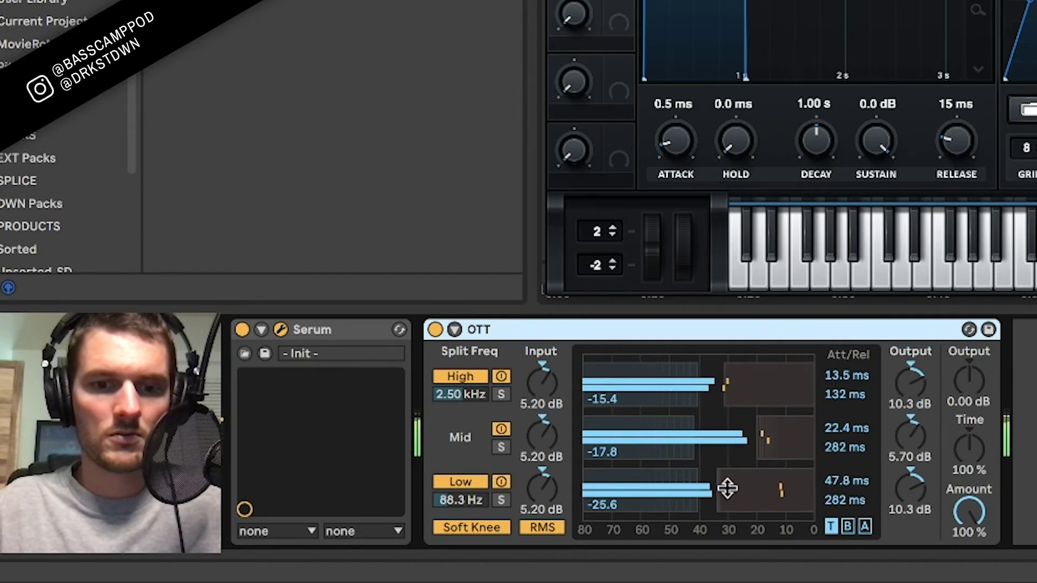
pyautogui.moveTo(716, 491); pyautogui.dragTo(746, 491)
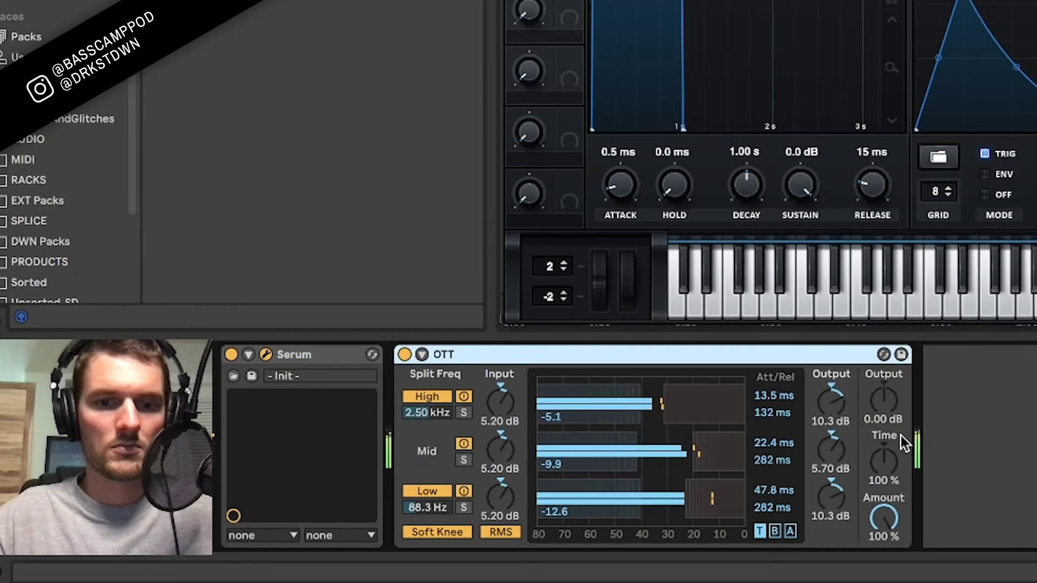
# Search the browser for "eq" and insert EQ Eight between Serum and OTT
pyautogui.press('super+f')
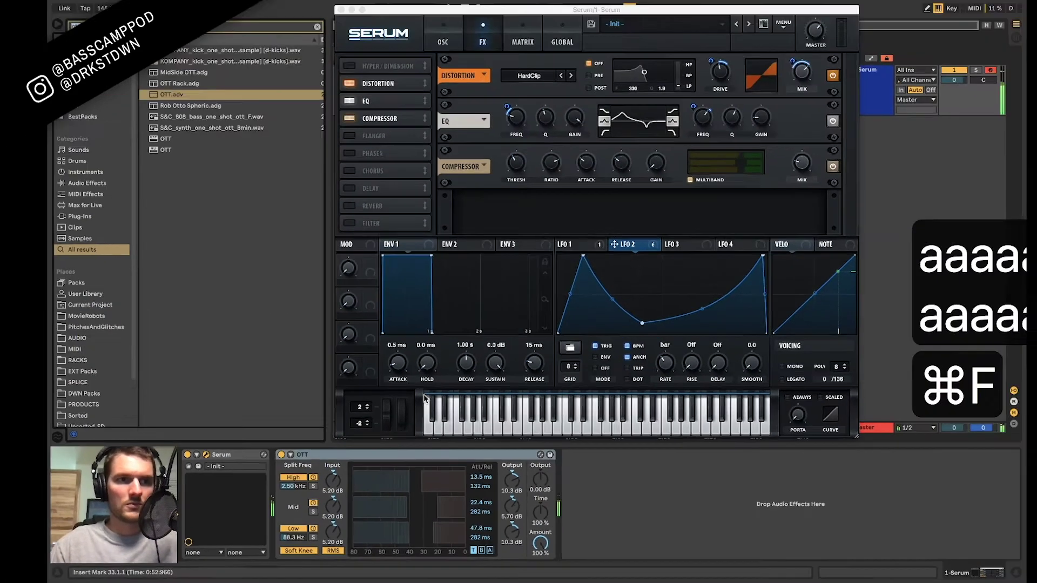
pyautogui.write('eq')
pyautogui.moveTo(176, 87); pyautogui.dragTo(453, 508)
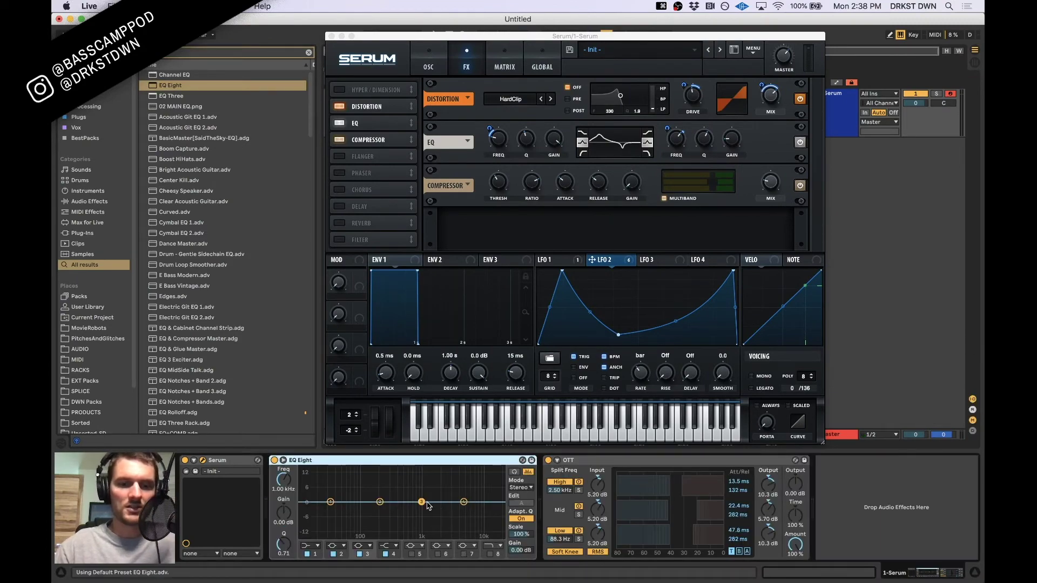
# In EQ Eight, set band 3 to a cut of about -2.36 dB near 711 Hz and dip band 2 slightly
pyautogui.moveTo(457, 497); pyautogui.dragTo(458, 485)
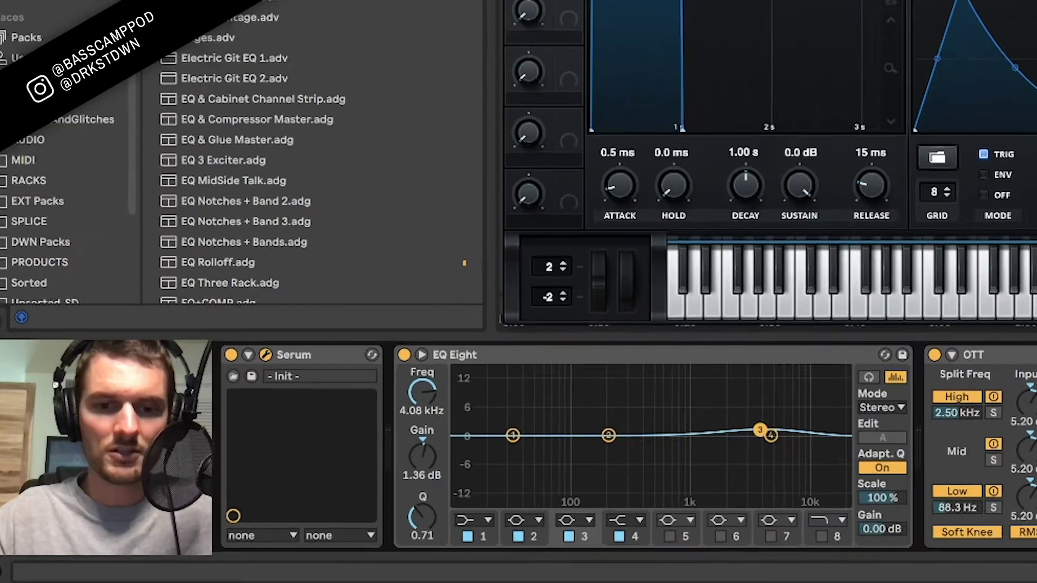
pyautogui.moveTo(831, 385); pyautogui.dragTo(733, 430)
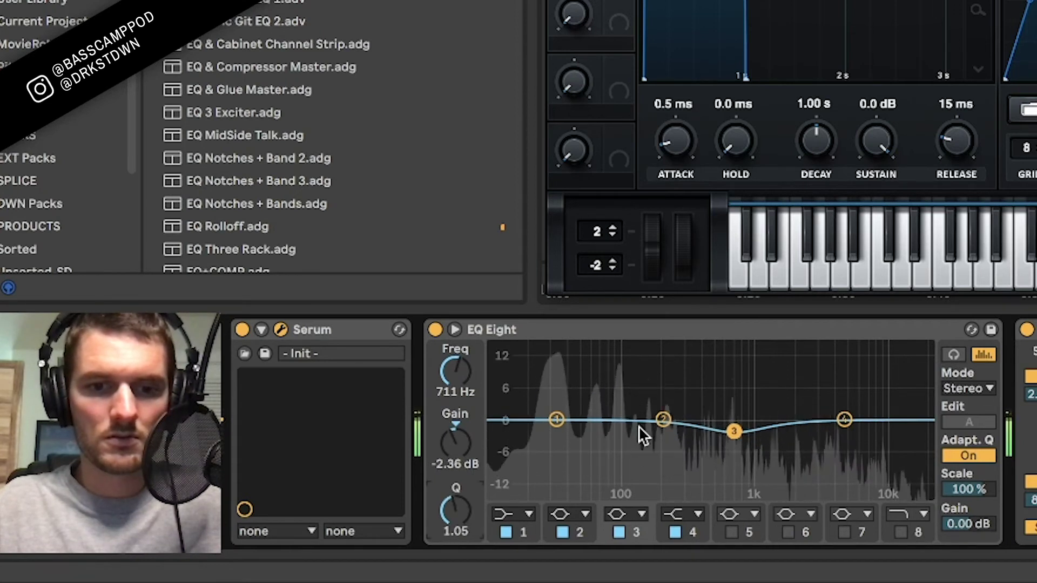
pyautogui.moveTo(663, 419)
pyautogui.mouseDown()
pyautogui.moveTo(657, 377)
pyautogui.moveTo(627, 384)
pyautogui.moveTo(629, 429)
pyautogui.moveTo(666, 417)
pyautogui.moveTo(674, 427)
pyautogui.mouseUp()
# Enable EQ Eight's band 6 with a boost of about 2.11 dB at 7.58 kHz, and band 8 as a high cut near 13.8 kHz
pyautogui.click(788, 532)
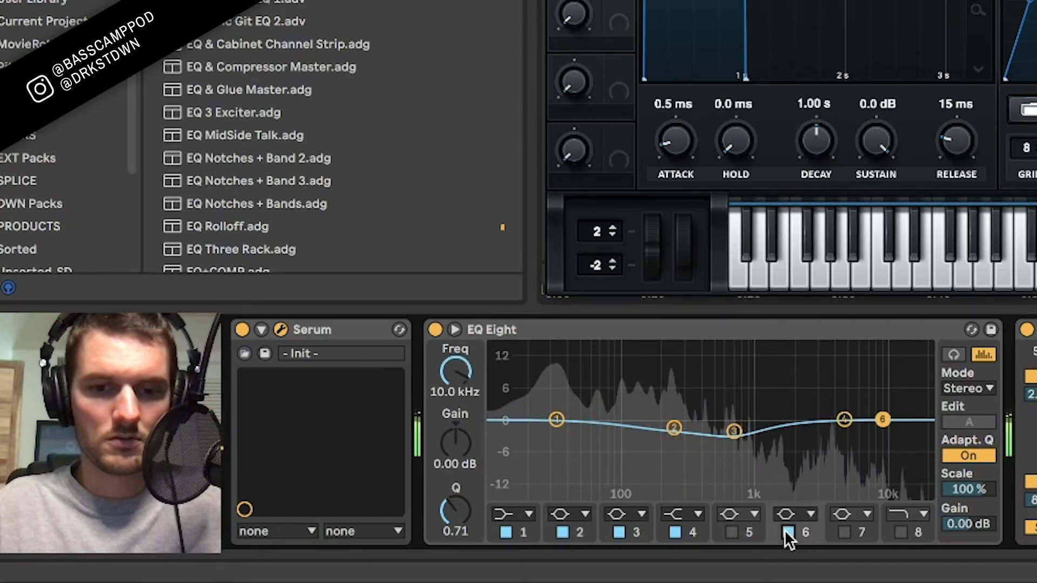
pyautogui.moveTo(880, 419); pyautogui.dragTo(867, 402)
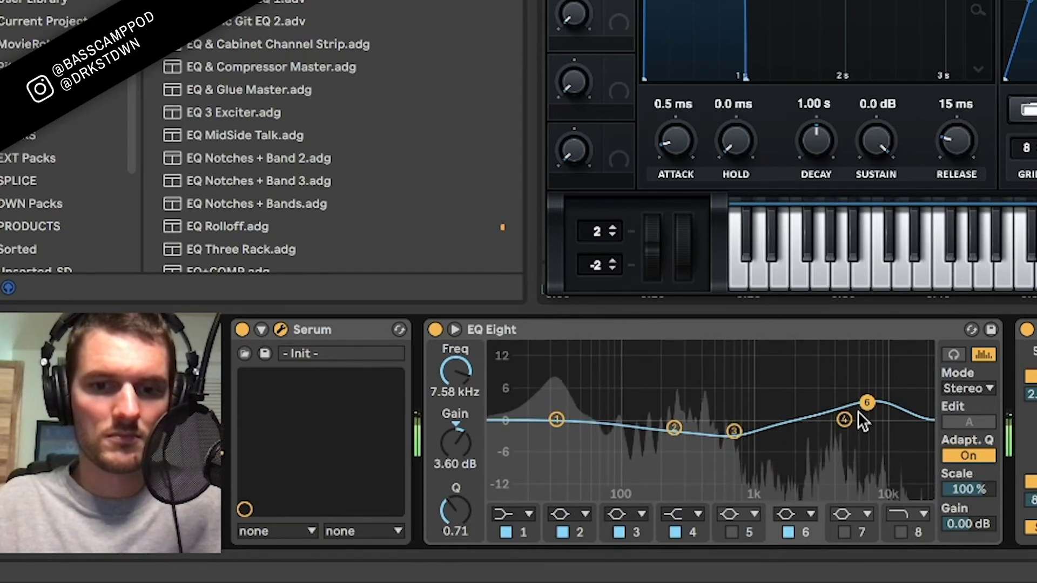
pyautogui.moveTo(866, 402); pyautogui.dragTo(867, 409)
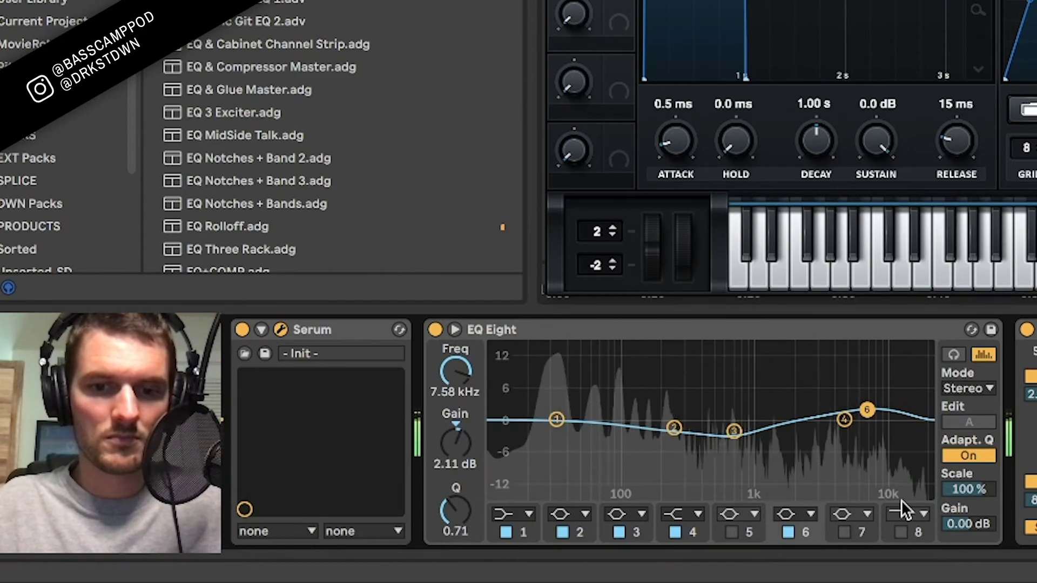
pyautogui.click(901, 532)
pyautogui.moveTo(915, 437); pyautogui.dragTo(900, 435)
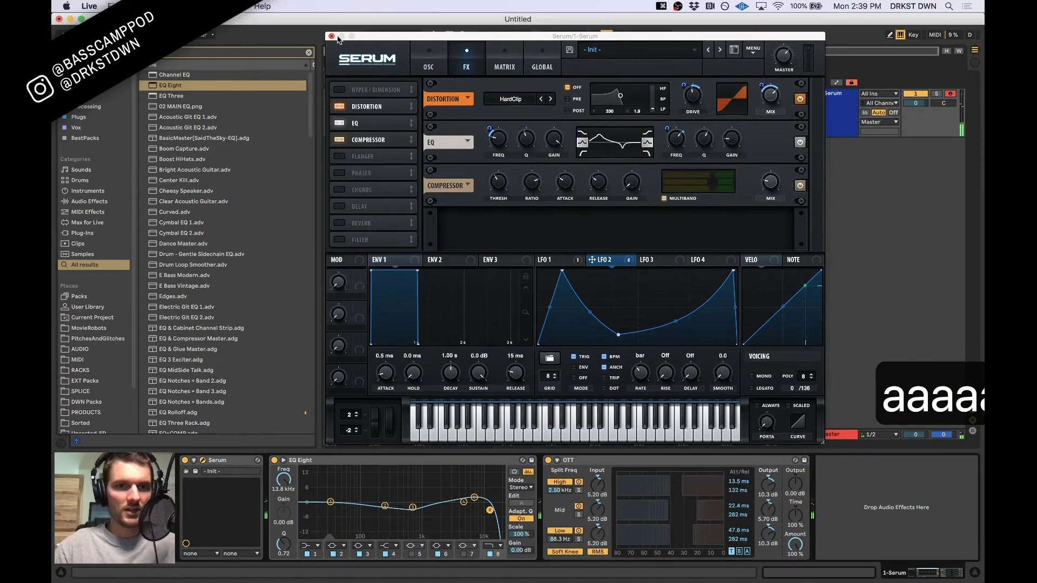
# Close the Serum window and create an empty 16-bar MIDI clip on the Serum track from bar 17 to 33
pyautogui.click(333, 35)
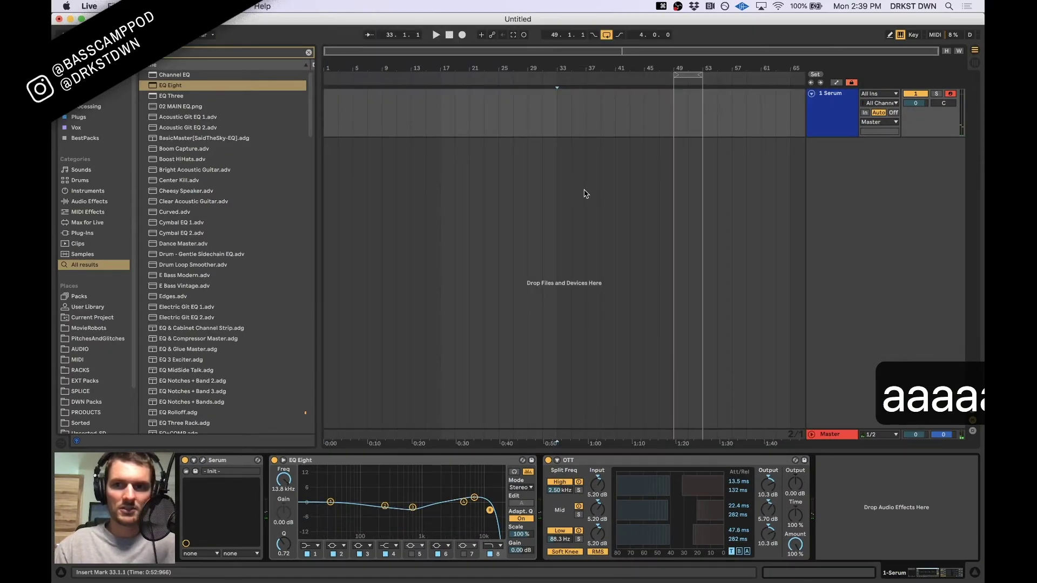
pyautogui.click(454, 133)
pyautogui.moveTo(439, 125); pyautogui.dragTo(559, 126)
pyautogui.press('super+shift+m')
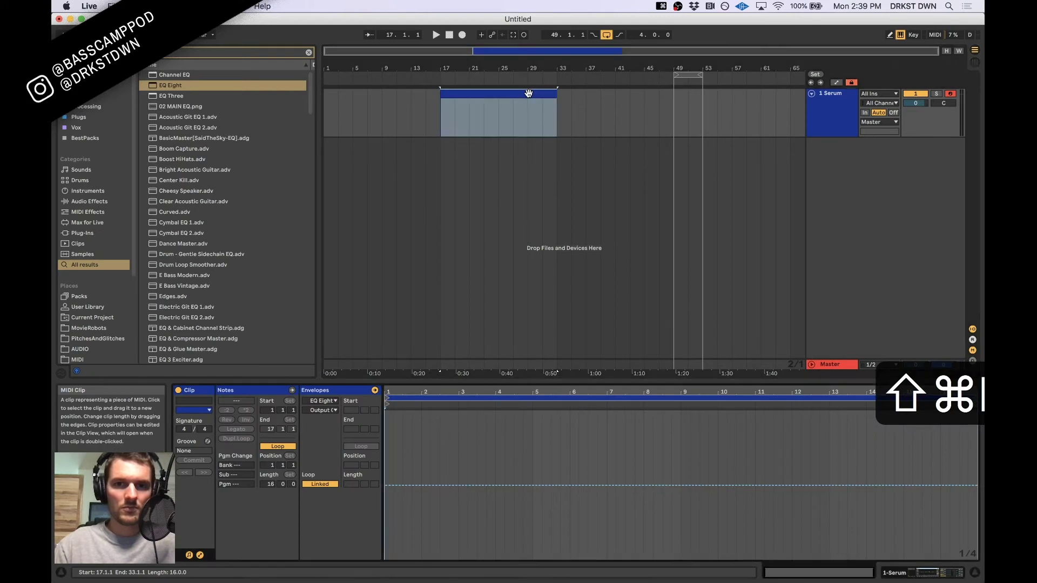
# Hide the clip's envelopes, add a C3 note at its start, and transpose it down three octaves to C0
pyautogui.click(200, 556)
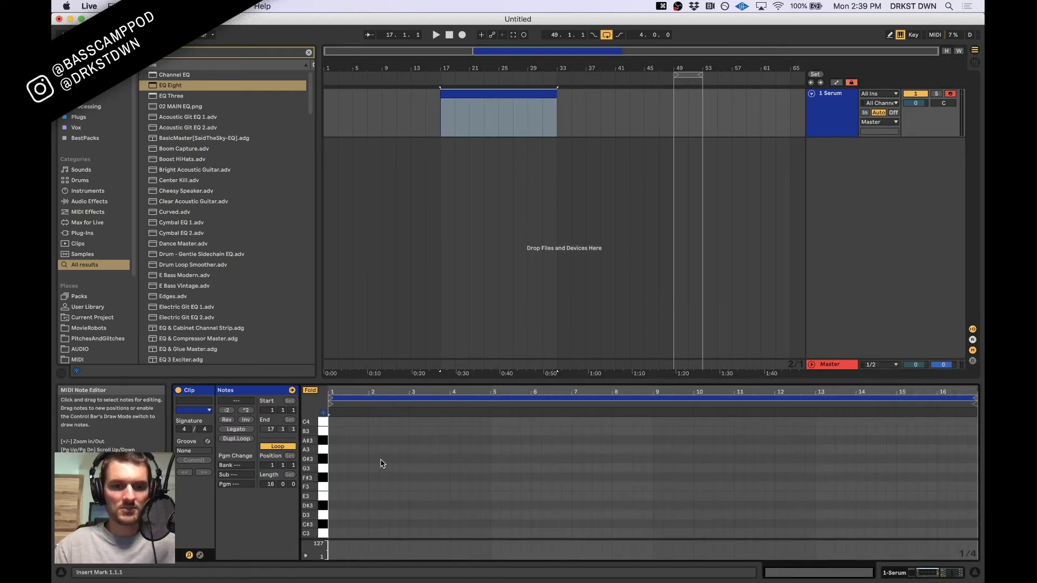
pyautogui.scroll(-1, 346, 504)
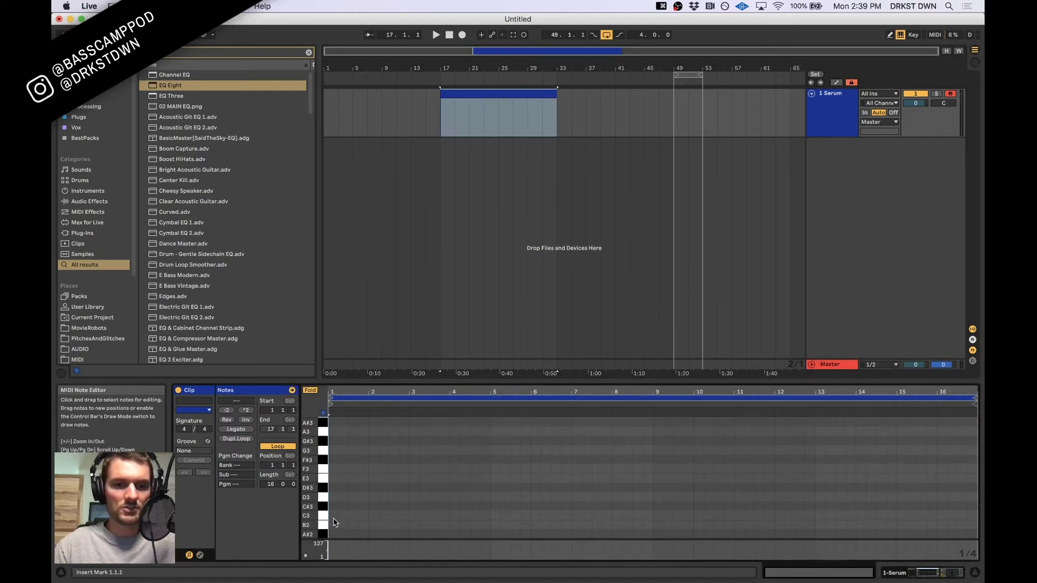
pyautogui.doubleClick(333, 516)
pyautogui.hotkey('shift', 'Down')
pyautogui.hotkey('shift', 'Down')
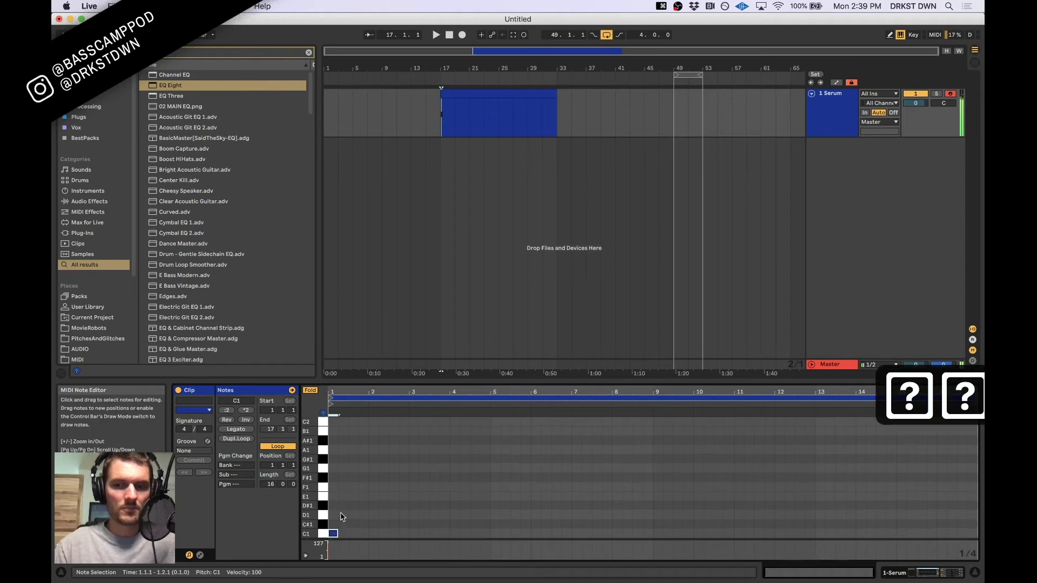
pyautogui.hotkey('shift', 'Down')
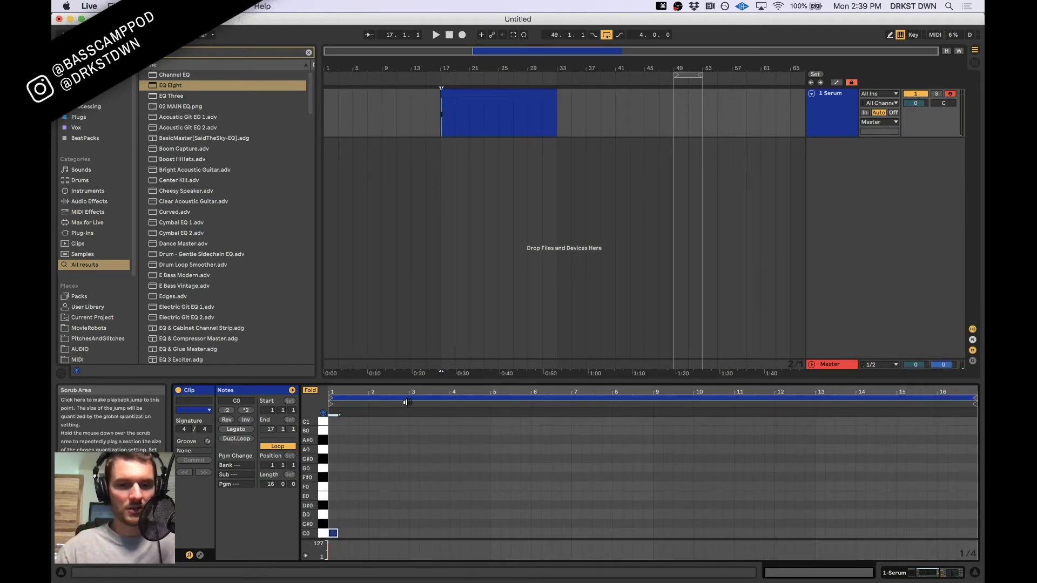
# Lengthen the C0 note, play it back briefly, and apply Legato to stretch it across the whole clip
pyautogui.press('space')
pyautogui.moveTo(338, 533); pyautogui.dragTo(418, 534)
pyautogui.press('space')
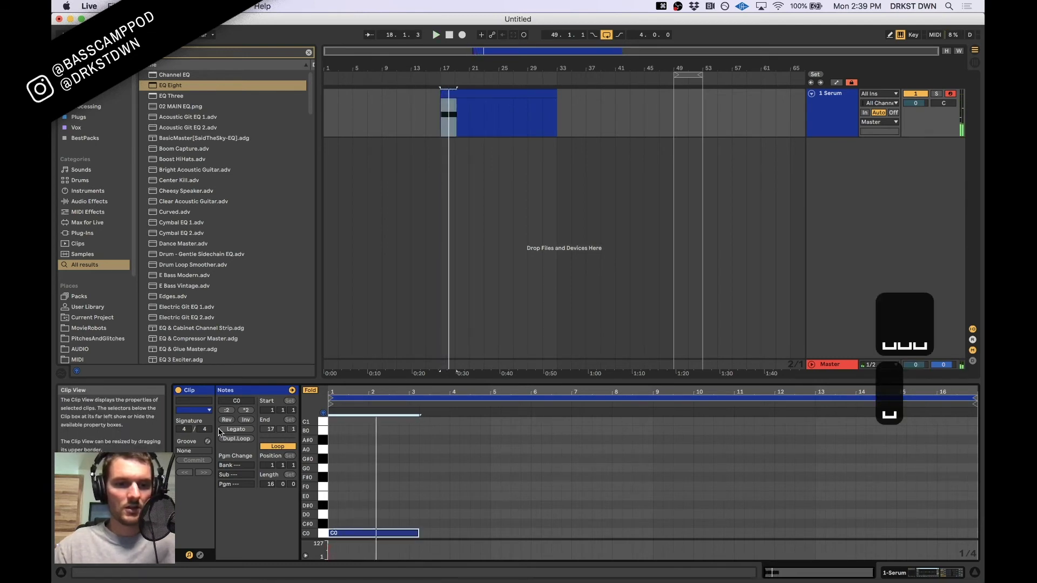
pyautogui.click(236, 429)
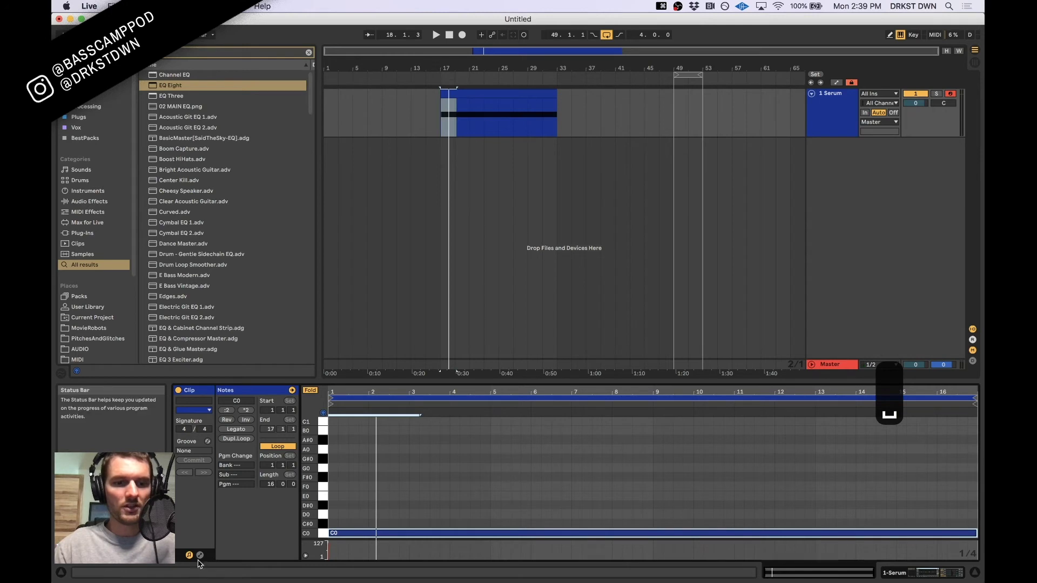
# Show the clip's envelopes and choose the MIDI Ctrl Pitch Bend envelope for editing
pyautogui.click(200, 556)
pyautogui.click(323, 401)
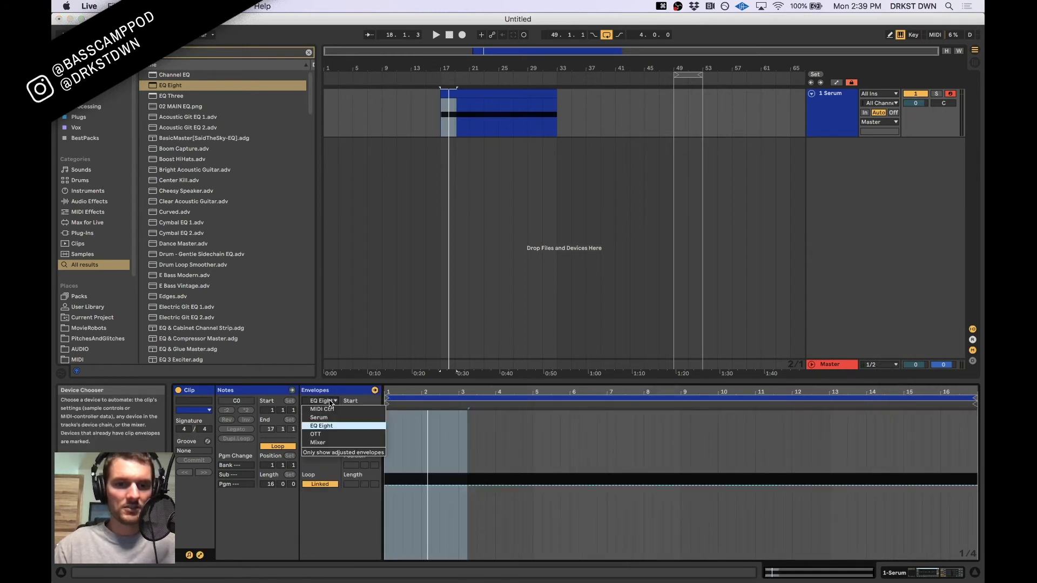
pyautogui.click(324, 409)
pyautogui.click(329, 411)
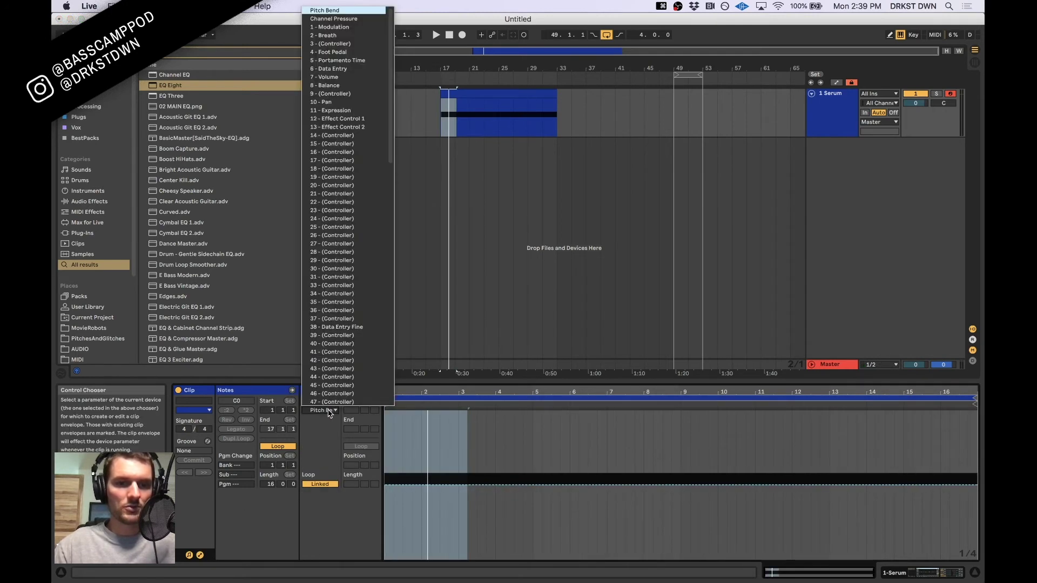
pyautogui.click(447, 489)
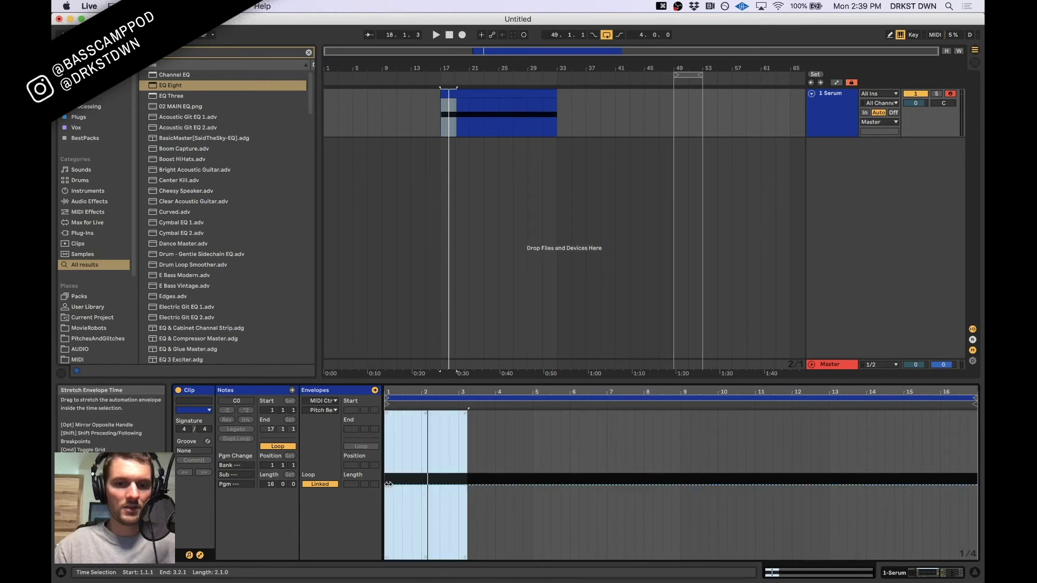
# Shape the pitch bend envelope from 0 at the clip start down to -8192 at bar 9, then rising well above zero by the end
pyautogui.click(399, 461)
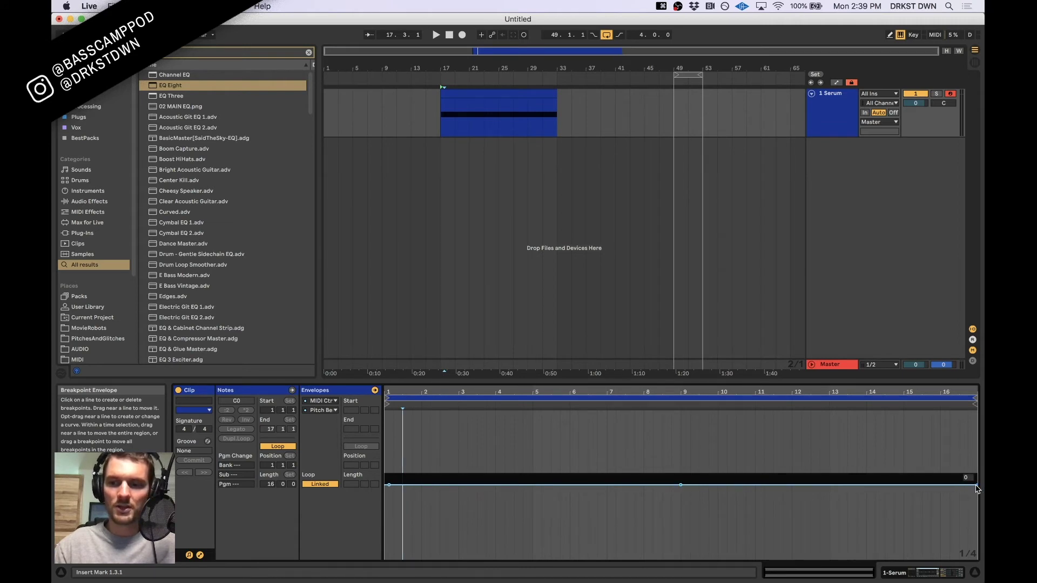
pyautogui.moveTo(680, 485); pyautogui.dragTo(681, 557)
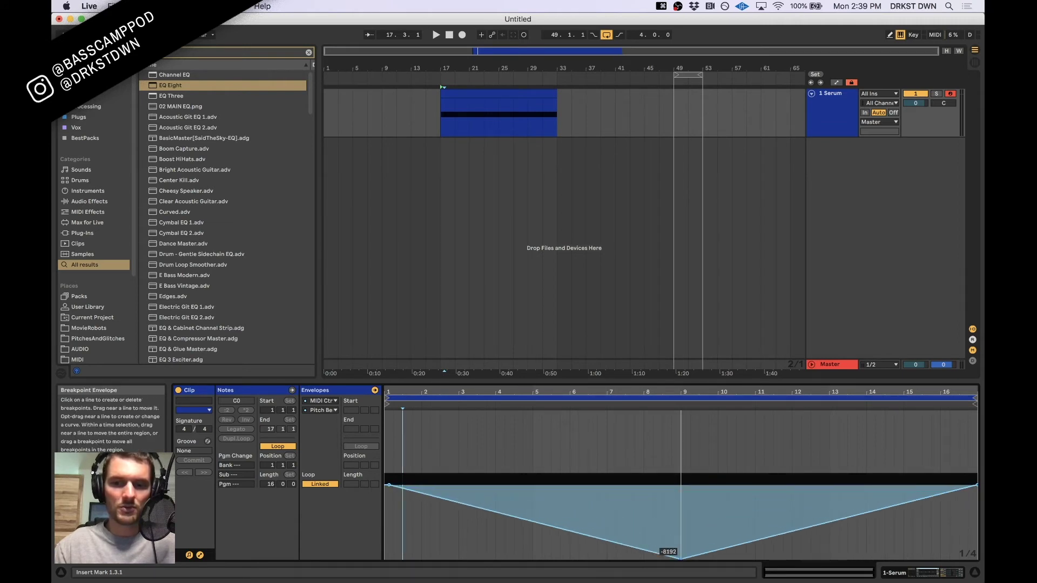
pyautogui.moveTo(975, 486); pyautogui.dragTo(977, 415)
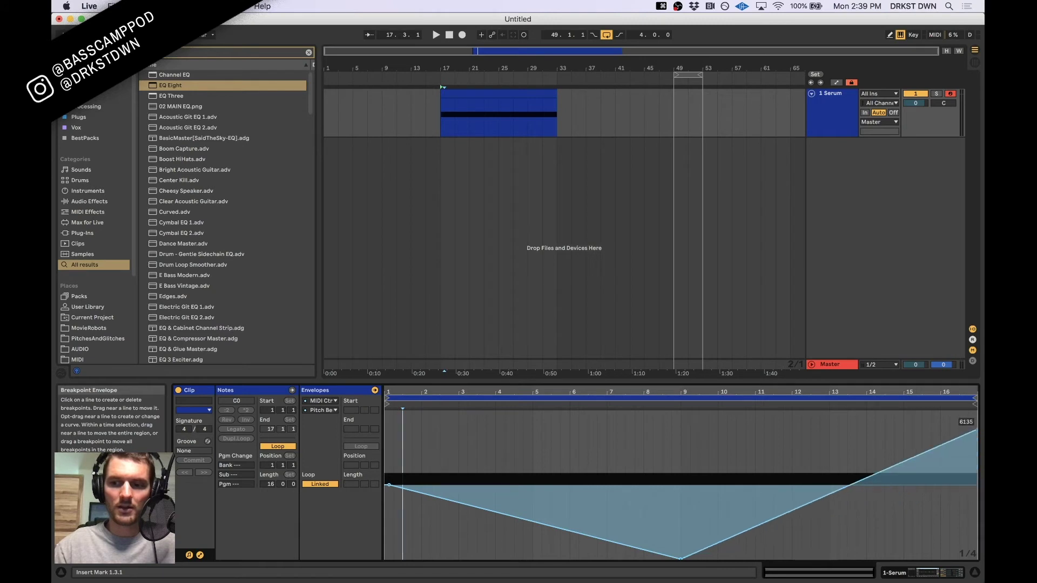
# Preview the clip, open the track's Serum instance, and set the rates of LFO 2 and LFO 1 to 2 bars
pyautogui.press('space')
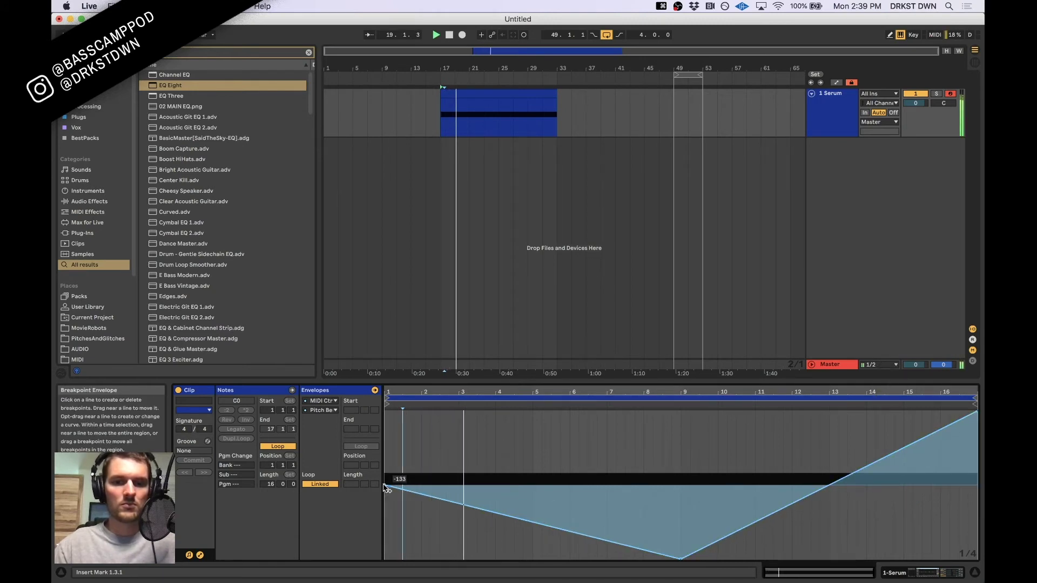
pyautogui.doubleClick(835, 120)
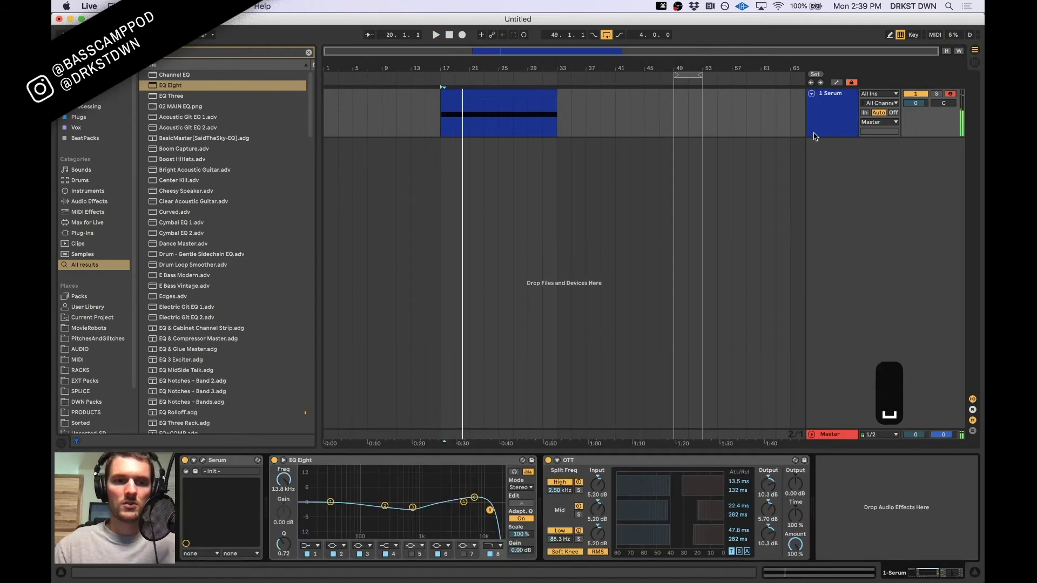
pyautogui.click(203, 461)
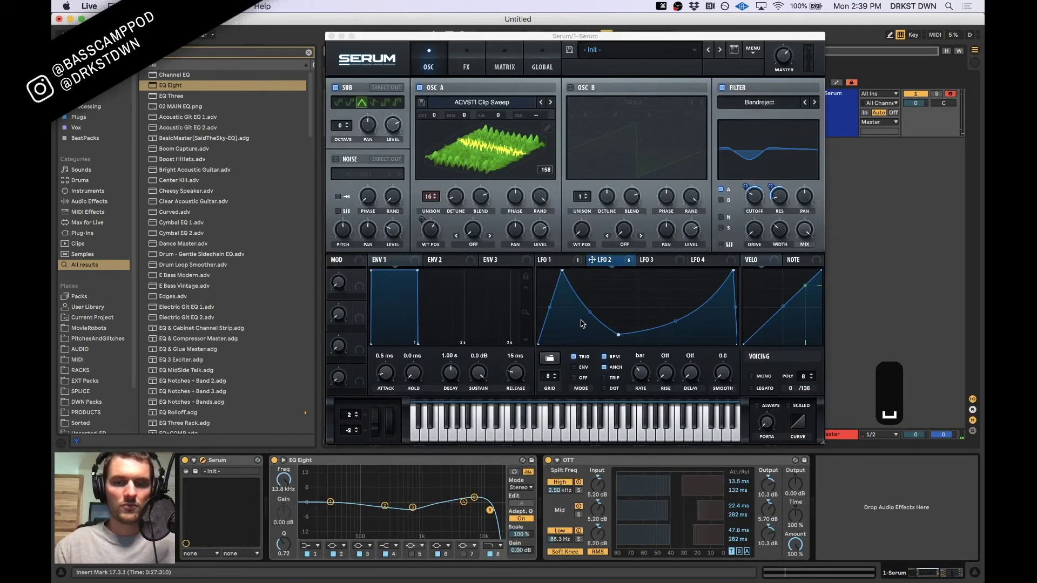
pyautogui.click(644, 385)
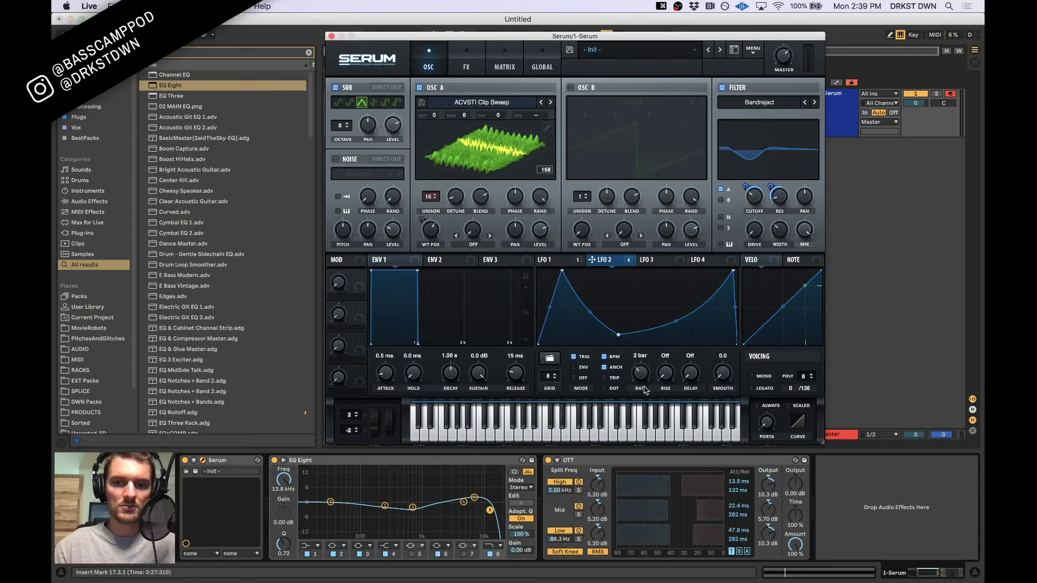
pyautogui.click(551, 260)
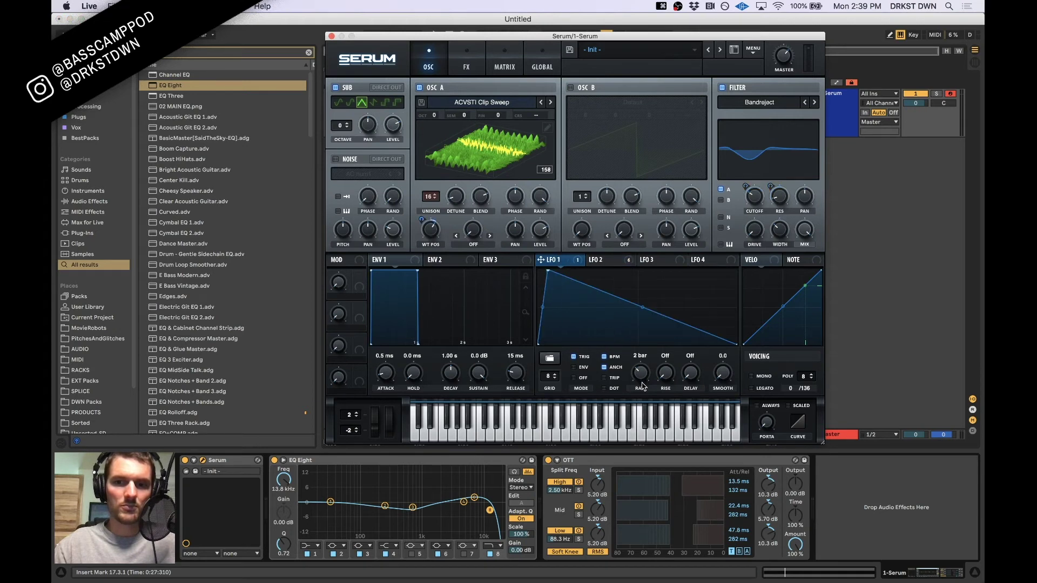
# Adjust LFO 1's modulation amount on oscillator A's wavetable position while the clip plays, and close Serum
pyautogui.press('space')
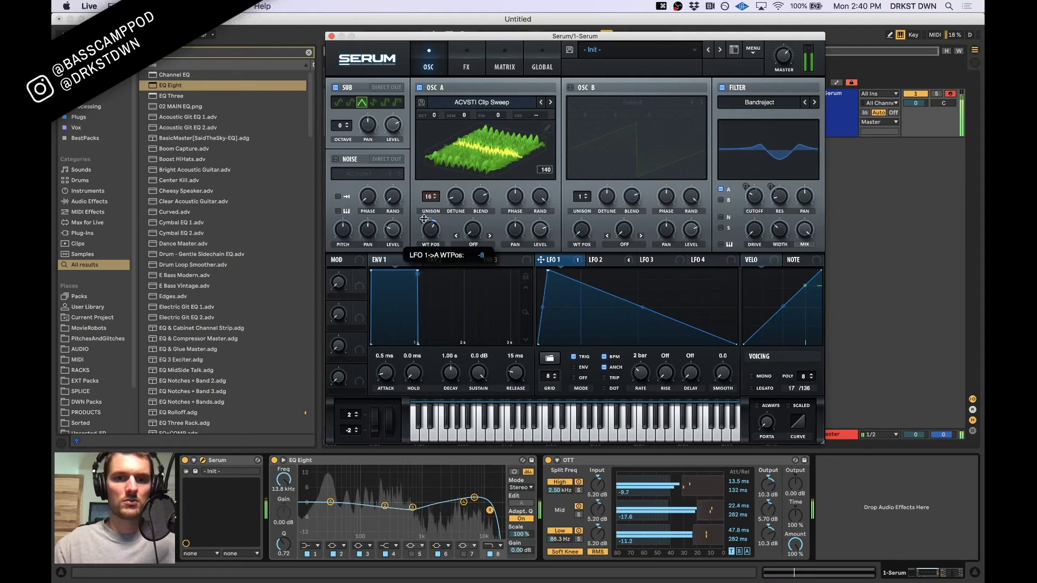
pyautogui.moveTo(424, 220); pyautogui.dragTo(424, 230)
pyautogui.press('space')
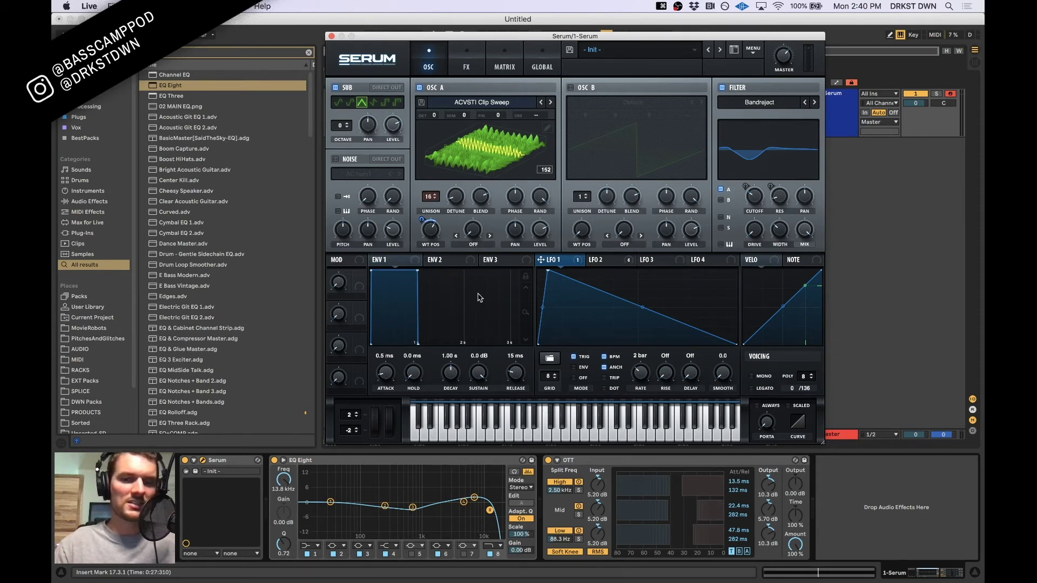
pyautogui.press('space')
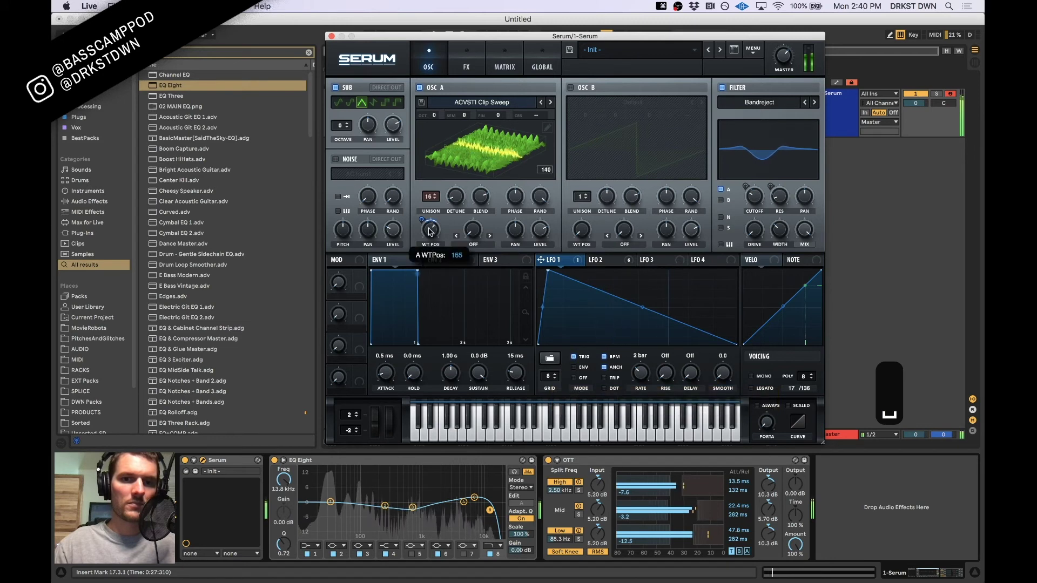
pyautogui.moveTo(431, 231)
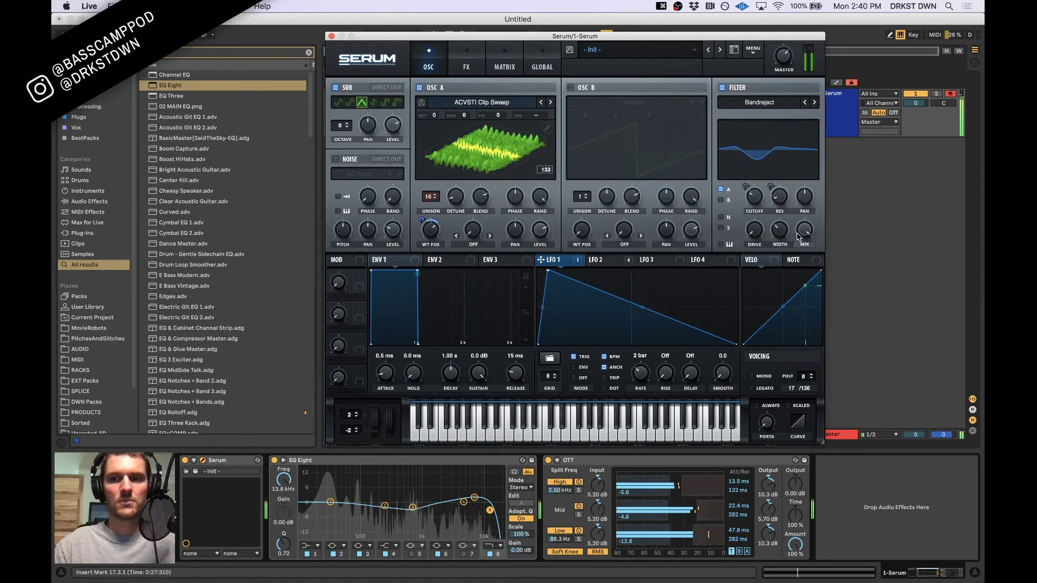
pyautogui.moveTo(785, 241)
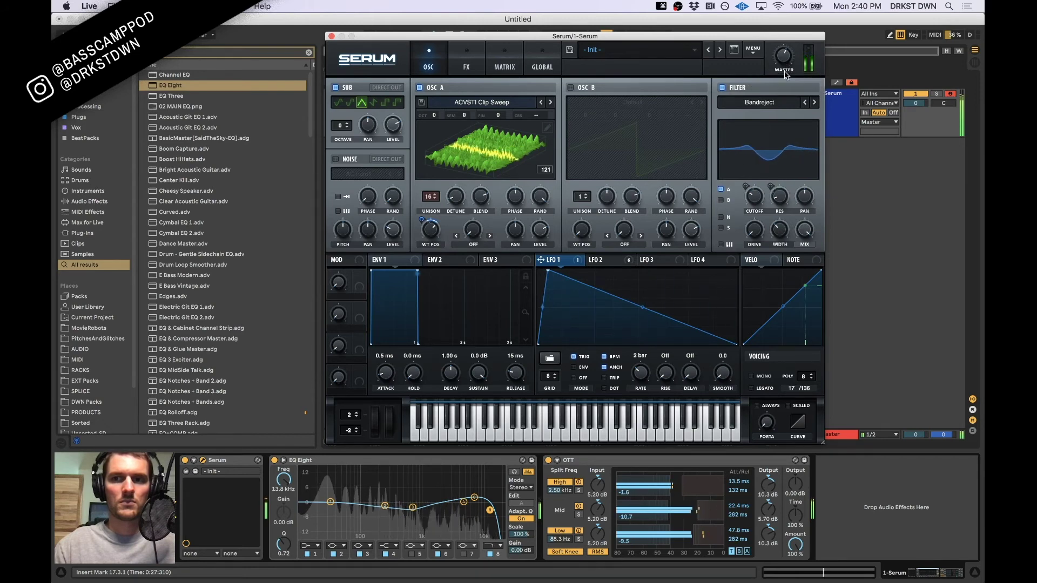
pyautogui.click(332, 37)
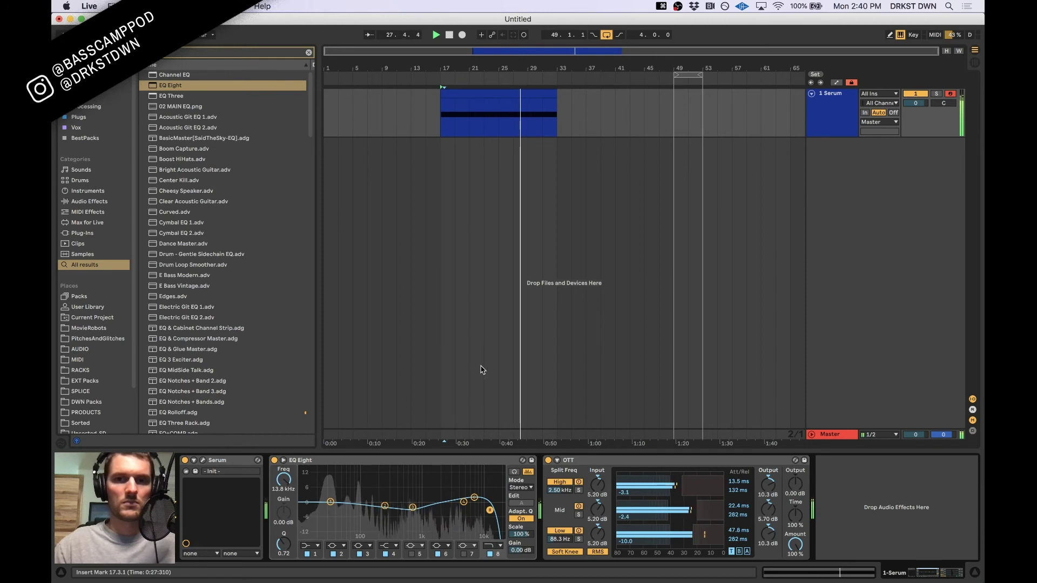
# Set the arrangement loop to the Serum clip's length, bars 17 to 33, and stop playback
pyautogui.click(550, 96)
pyautogui.press('super+l')
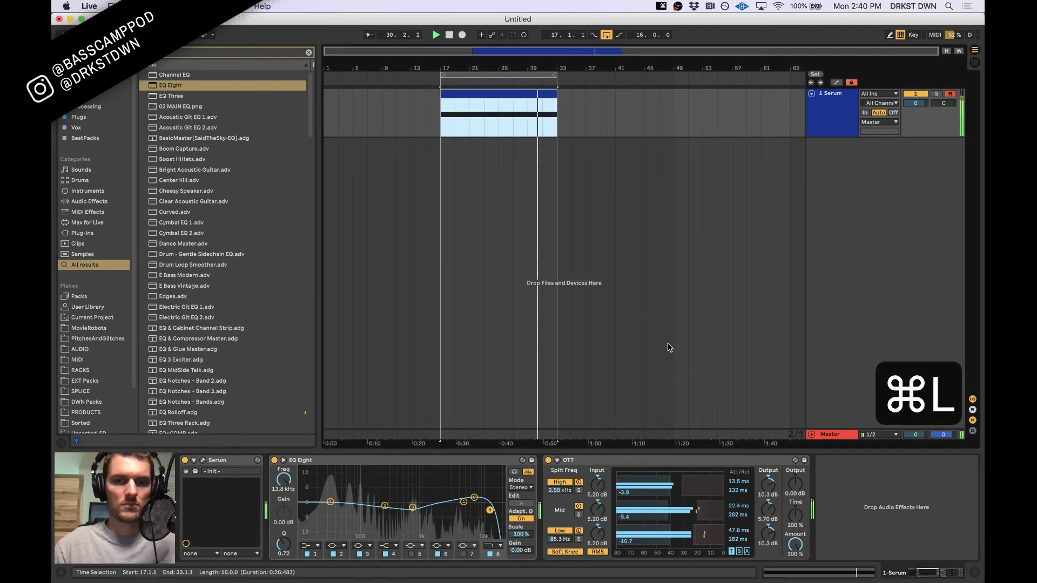
pyautogui.press('space')
# Add an audio track below the Serum track, set its input to 1-Serum, and arm it for recording
pyautogui.click(844, 114)
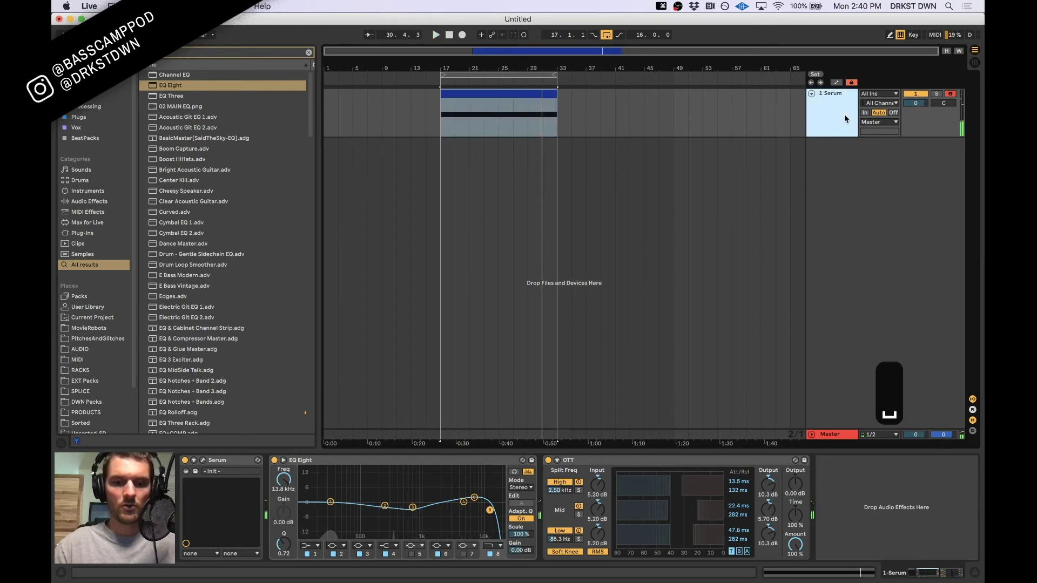
pyautogui.press('super+t')
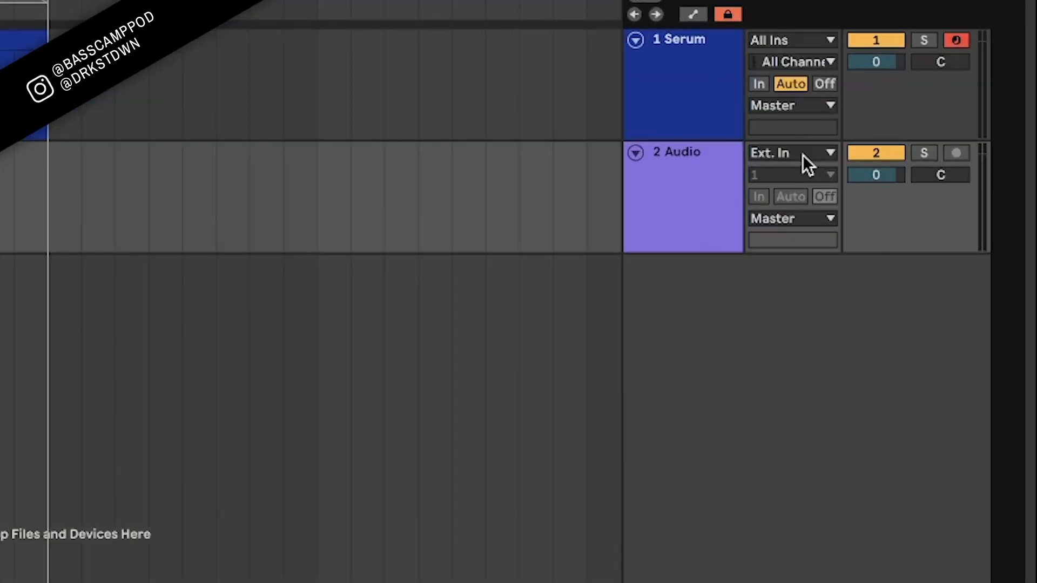
pyautogui.click(883, 143)
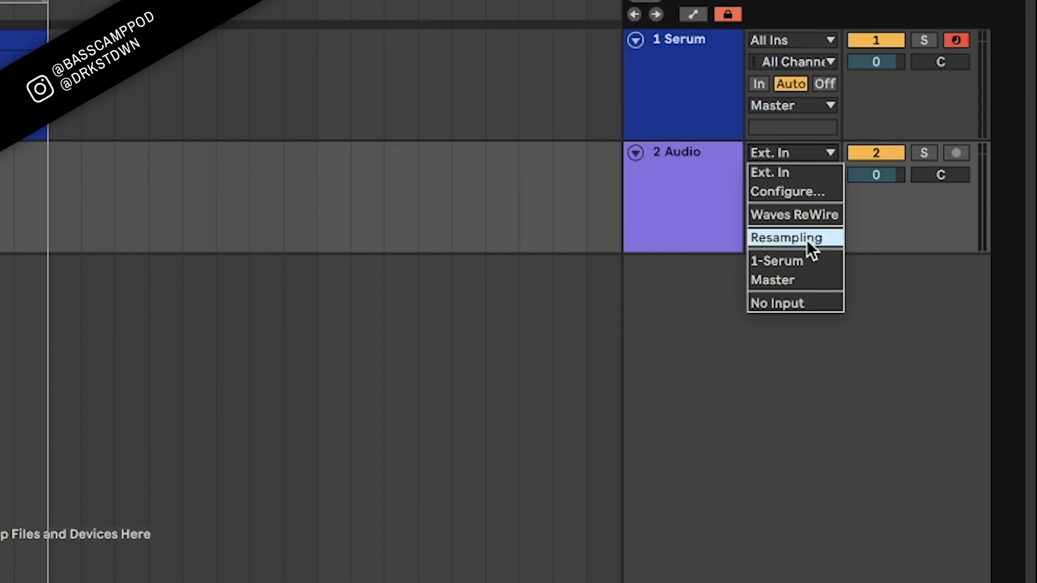
pyautogui.click(797, 261)
pyautogui.click(956, 153)
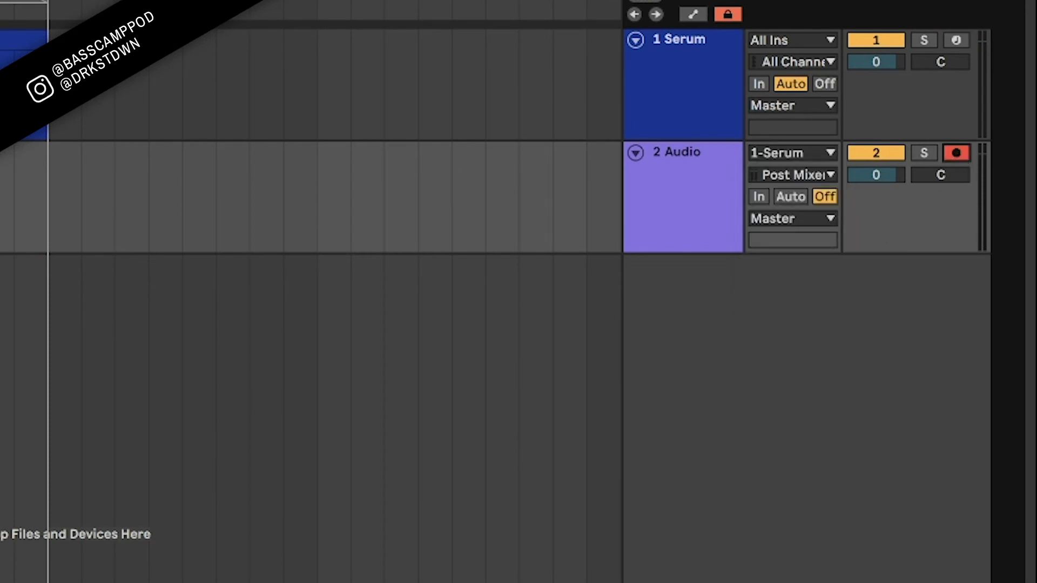
# Record Serum's output over bars 17 to 33 and move the recorded audio clip to start at bar 39
pyautogui.press('space')
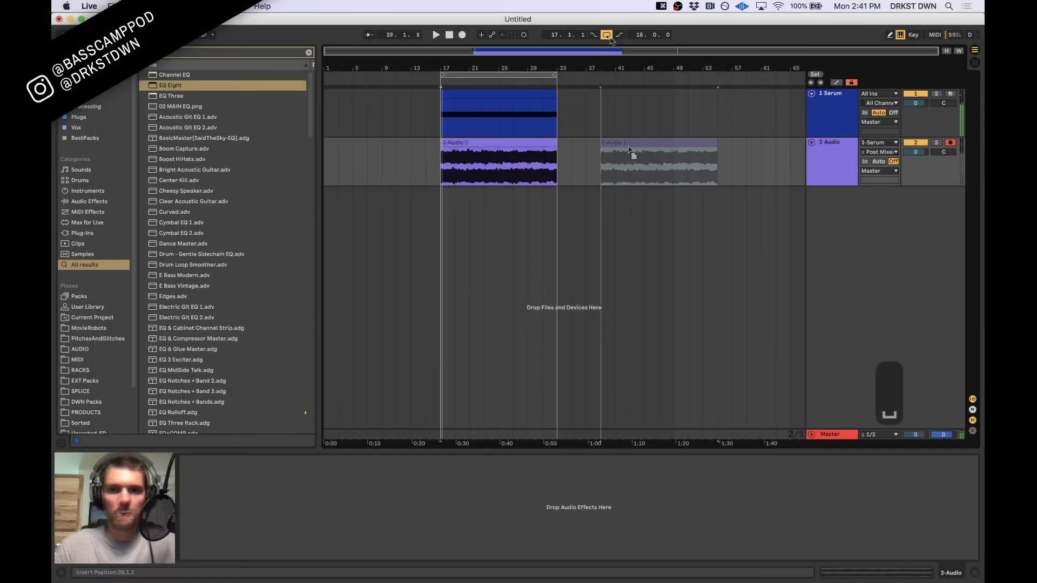
pyautogui.click(627, 144)
pyautogui.click(616, 183)
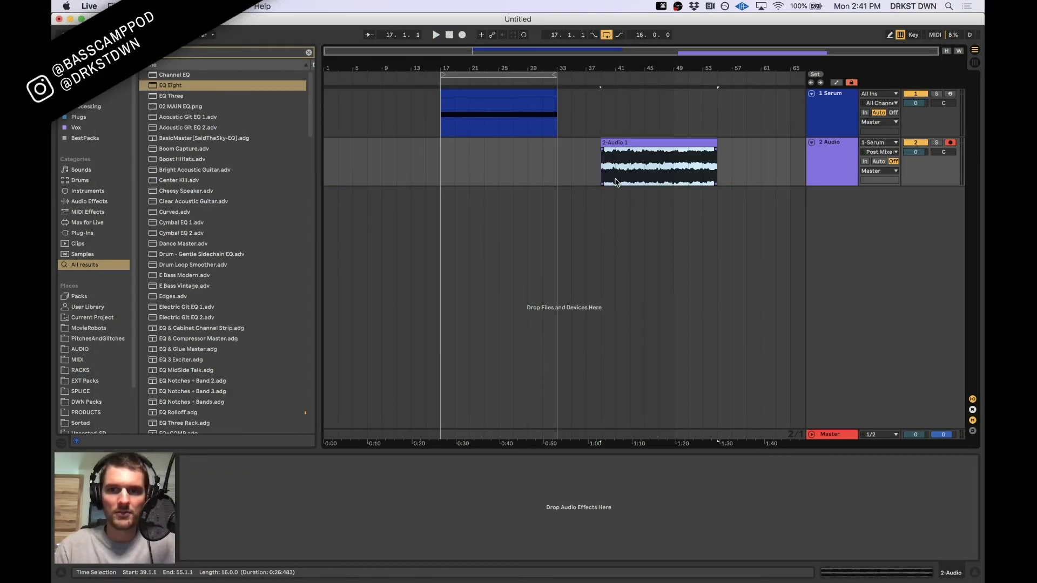
# Audition the recorded bass clip at several points to find sections worth cutting out
pyautogui.press('space')
pyautogui.scroll(5, 648, 162)
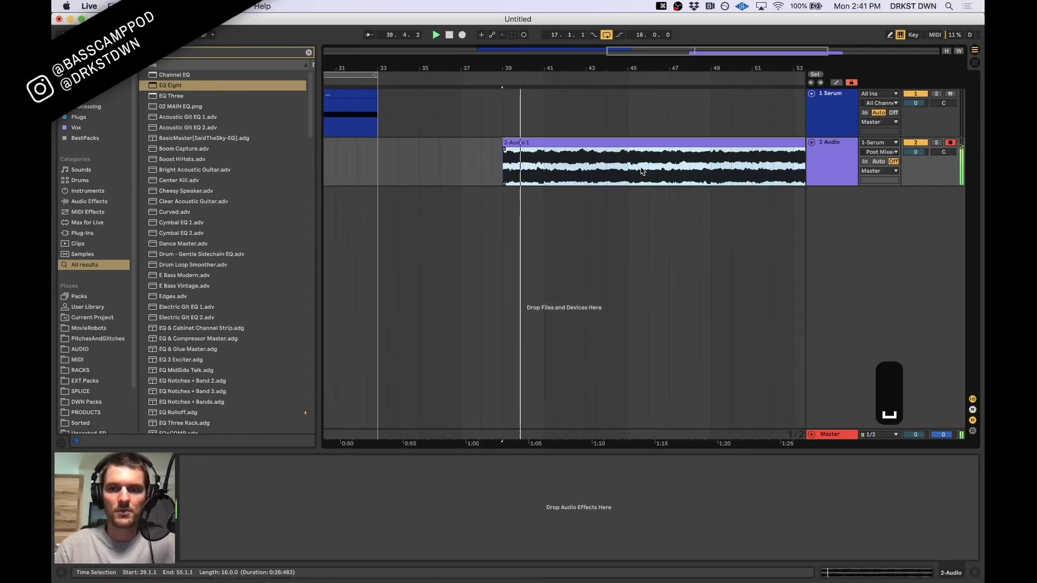
pyautogui.scroll(-3, 641, 171)
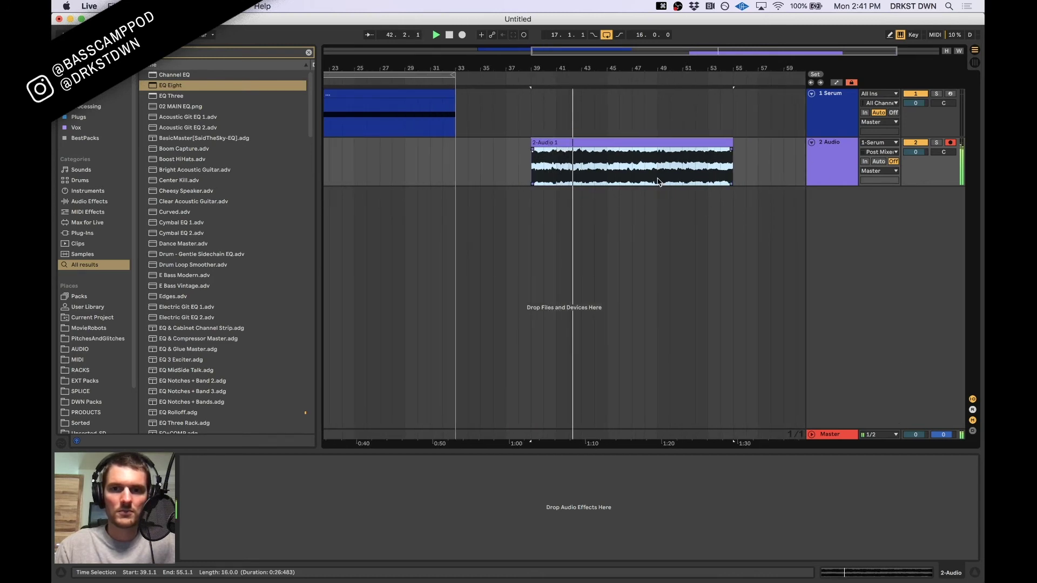
pyautogui.press('space')
pyautogui.click(563, 167)
pyautogui.scroll(5, 578, 170)
pyautogui.press('space')
pyautogui.click(580, 167)
pyautogui.press('space')
pyautogui.press('space')
# Split the recorded clip at 44.3.1 and 45.1.1, and move that slice onto a new, muted audio track
pyautogui.click(626, 167)
pyautogui.press('space')
pyautogui.press('space')
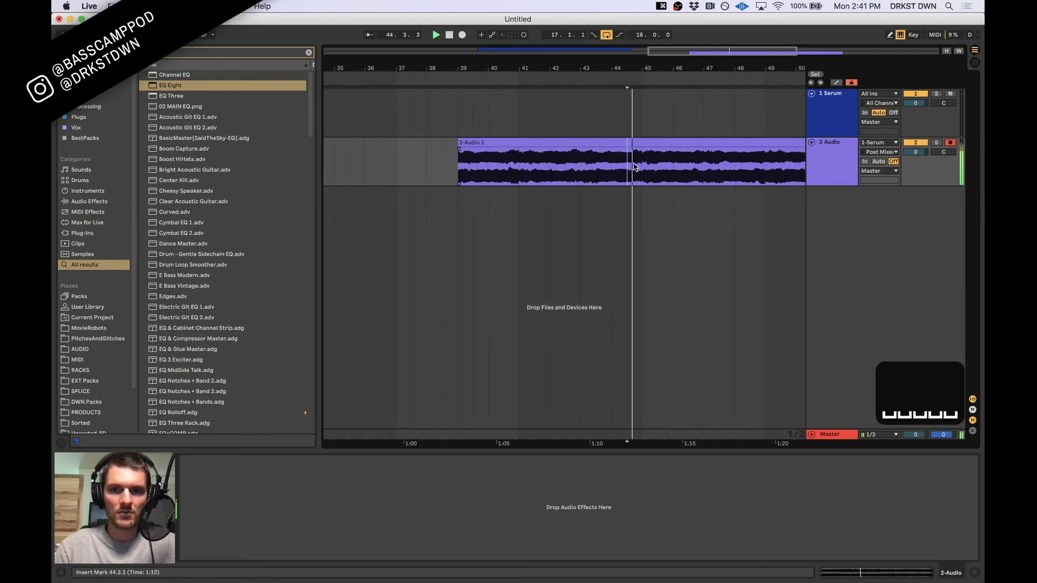
pyautogui.press('super+e')
pyautogui.click(651, 167)
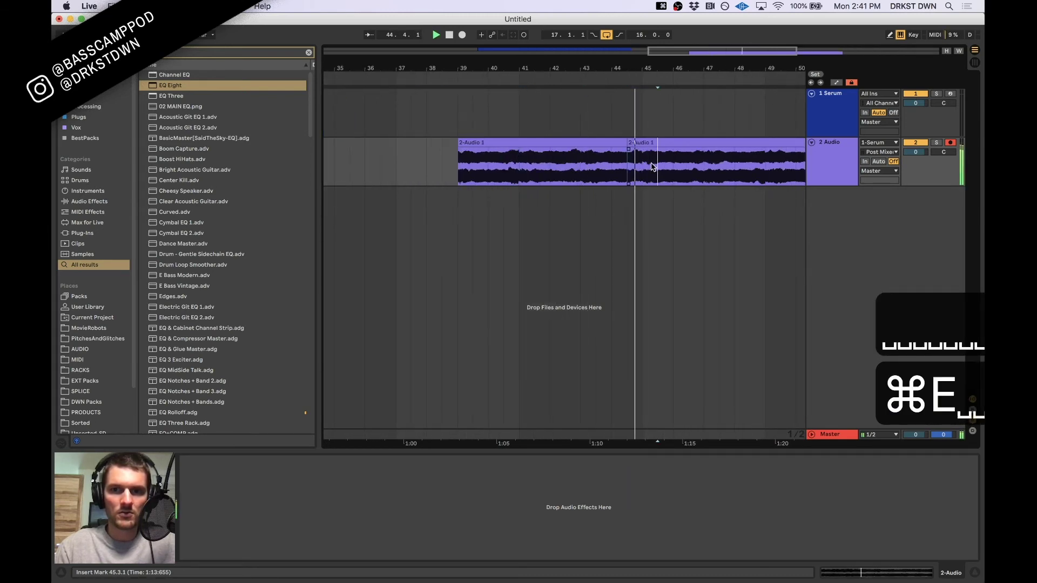
pyautogui.press('space')
pyautogui.press('super+e')
pyautogui.press('super+t')
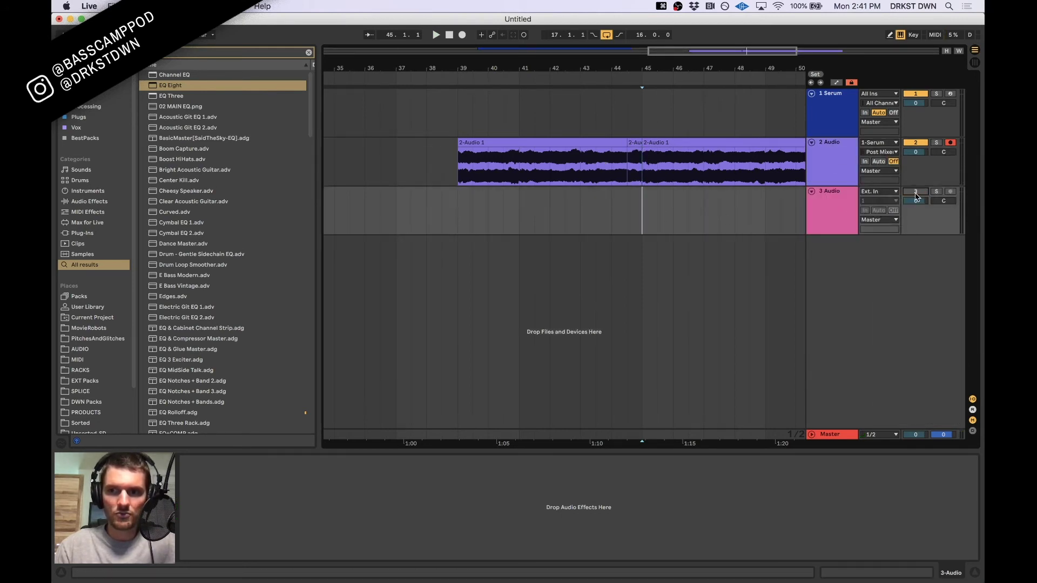
pyautogui.moveTo(632, 144); pyautogui.dragTo(634, 205)
# Audition earlier parts of the recording, cut out the section from 40.3 to bar 41, and move it to the second audio track
pyautogui.click(570, 164)
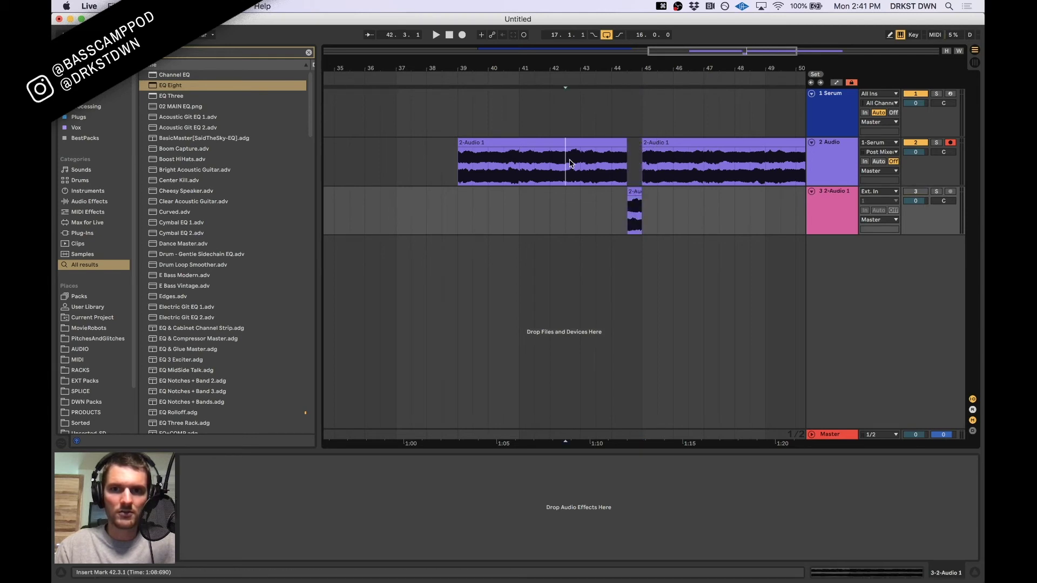
pyautogui.press('space')
pyautogui.press('space')
pyautogui.click(539, 165)
pyautogui.press('space')
pyautogui.press('space')
pyautogui.click(511, 168)
pyautogui.press('space')
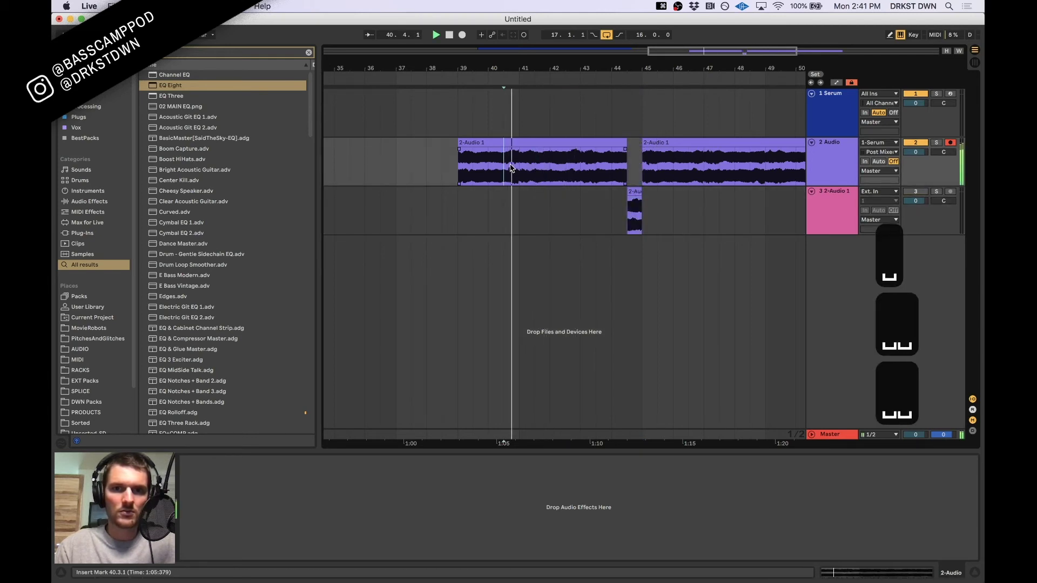
pyautogui.press('+')
pyautogui.press('space')
pyautogui.press('super+e')
pyautogui.press('super+e')
pyautogui.moveTo(537, 165); pyautogui.dragTo(539, 200)
# Cut out the section from 39.1.3 to 39.4.1 at the start of the recording and move it to the second audio track
pyautogui.click(413, 165)
pyautogui.press('space')
pyautogui.click(369, 171)
pyautogui.press('space')
pyautogui.press('space')
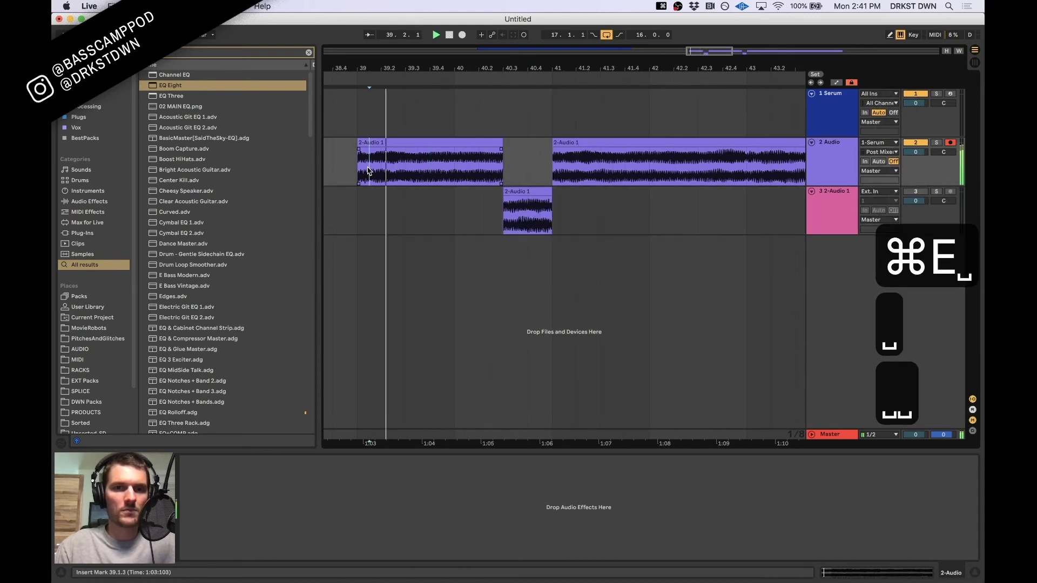
pyautogui.moveTo(369, 170); pyautogui.dragTo(429, 169)
pyautogui.press('space')
pyautogui.press('space')
pyautogui.press('super+e')
pyautogui.press('space')
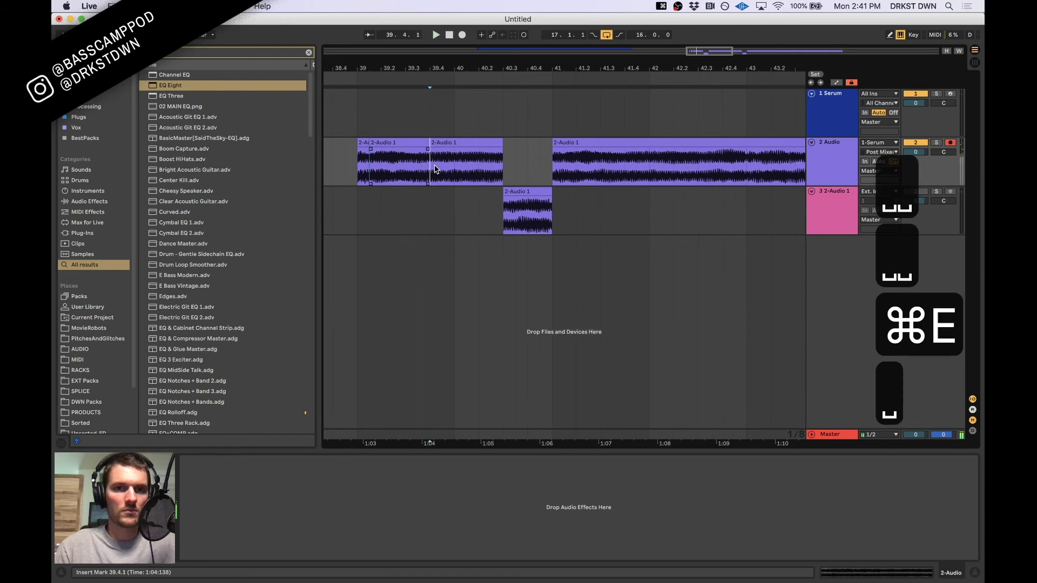
pyautogui.press('super+e')
pyautogui.moveTo(422, 143); pyautogui.dragTo(422, 193)
# Audition the remaining audio from 39.4.1 onward and the section starting at 41.1.1 to choose another slice
pyautogui.press('space')
pyautogui.press('space')
pyautogui.click(456, 142)
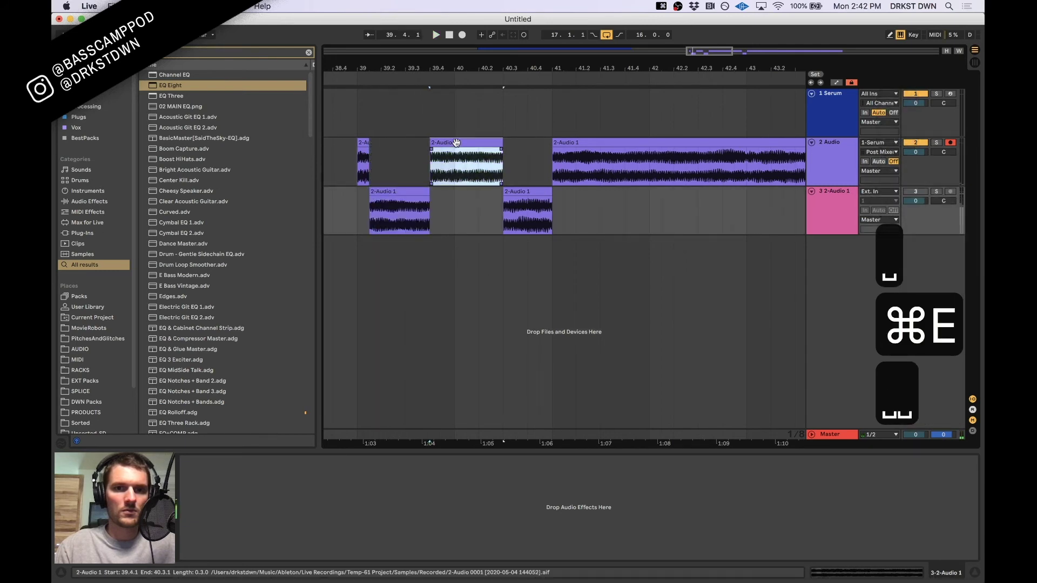
pyautogui.press('space')
pyautogui.click(553, 162)
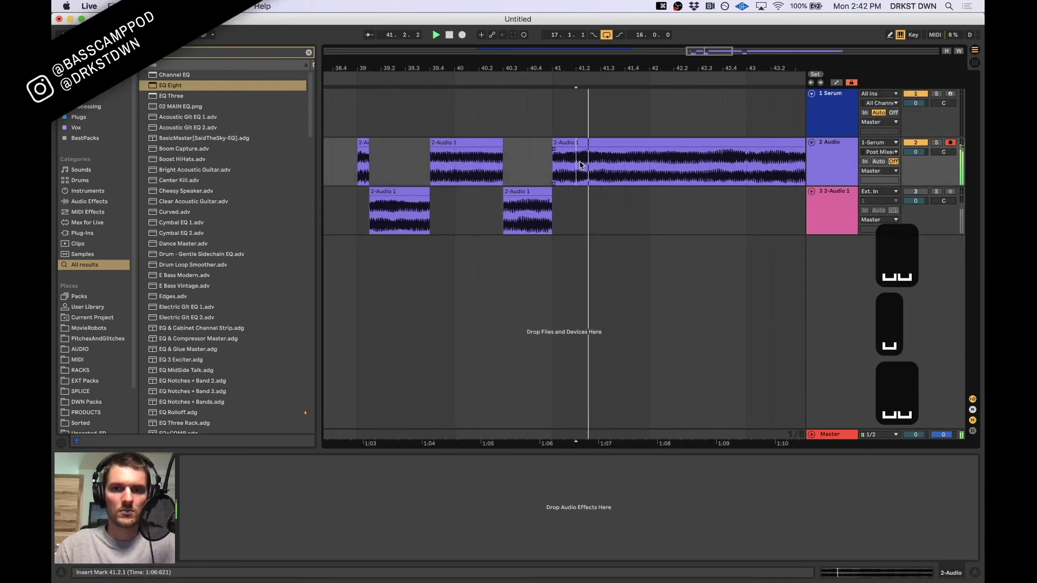
pyautogui.press('space')
pyautogui.press('space')
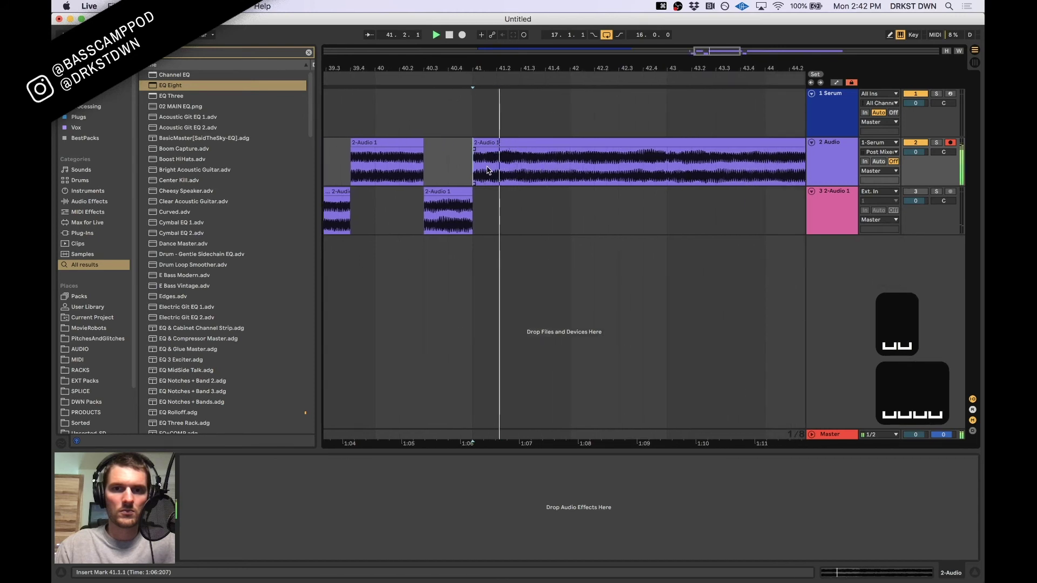
pyautogui.press('space')
pyautogui.press('space')
pyautogui.press('space')
pyautogui.press('space')
# Split the recording at bar 42 and move the slice from bar 41 to 42 onto the second audio track
pyautogui.press('super+e')
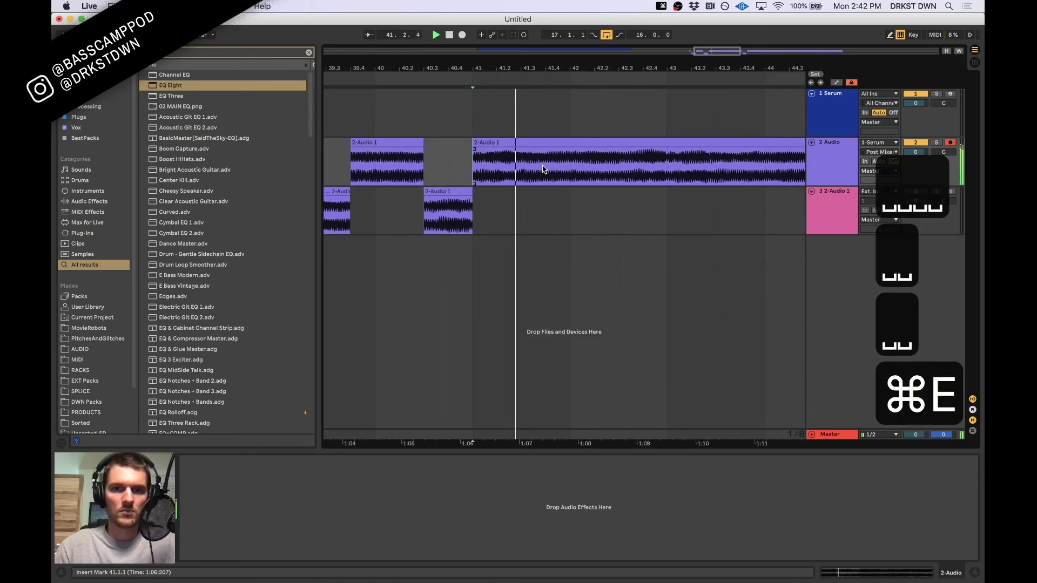
pyautogui.click(557, 156)
pyautogui.press('super+e')
pyautogui.press('space')
pyautogui.moveTo(558, 157); pyautogui.dragTo(559, 208)
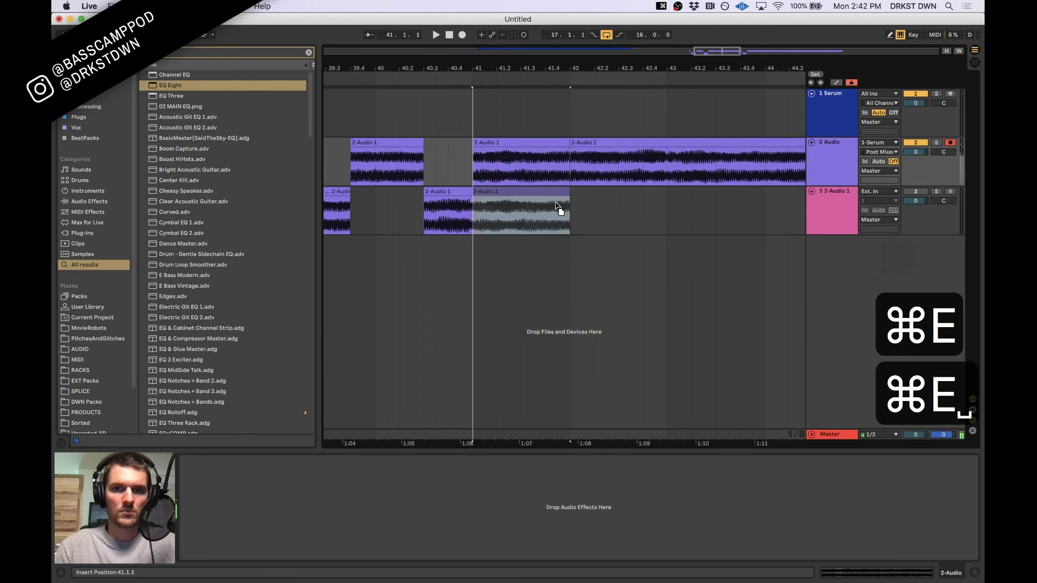
# Mute the 2 Audio track, enable the track of moved slices, and play the slice starting at 39.1.3
pyautogui.scroll(-5, 654, 195)
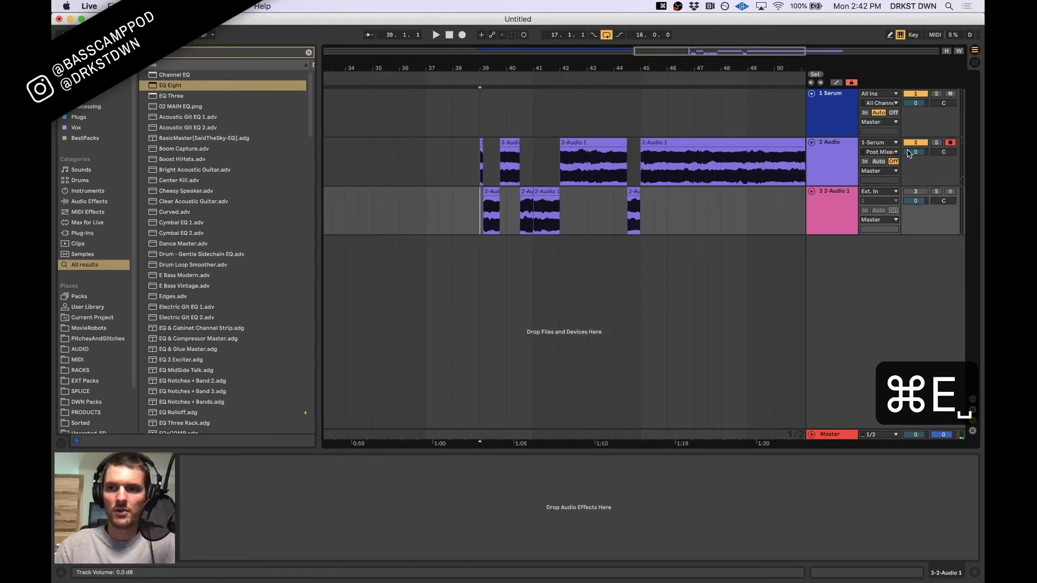
pyautogui.scroll(5, 406, 200)
pyautogui.click(408, 193)
pyautogui.press('space')
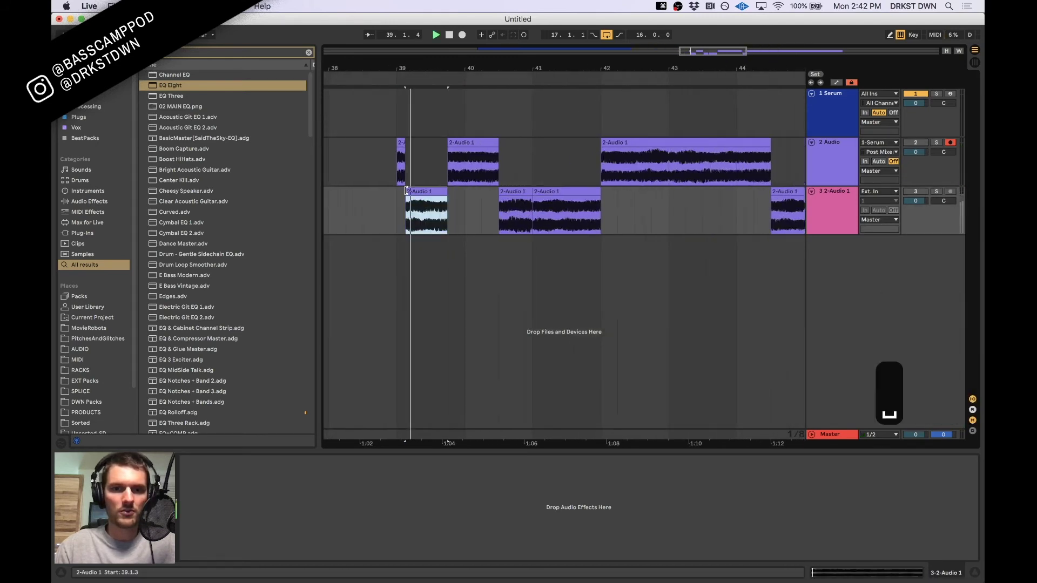
pyautogui.press('space')
pyautogui.click(916, 191)
pyautogui.press('space')
pyautogui.press('space')
pyautogui.press('space')
pyautogui.press('space')
pyautogui.press('space')
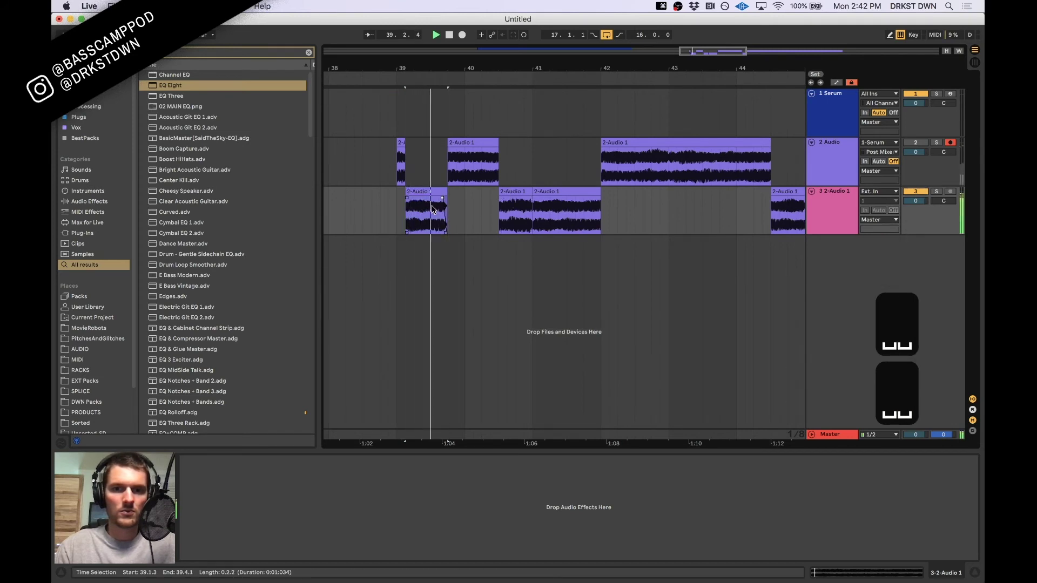
# Move the slice at 41.1.1 about a beat and a half later on the slice track and audition the slice at 40.3.1
pyautogui.press('space')
pyautogui.press('space')
pyautogui.click(516, 192)
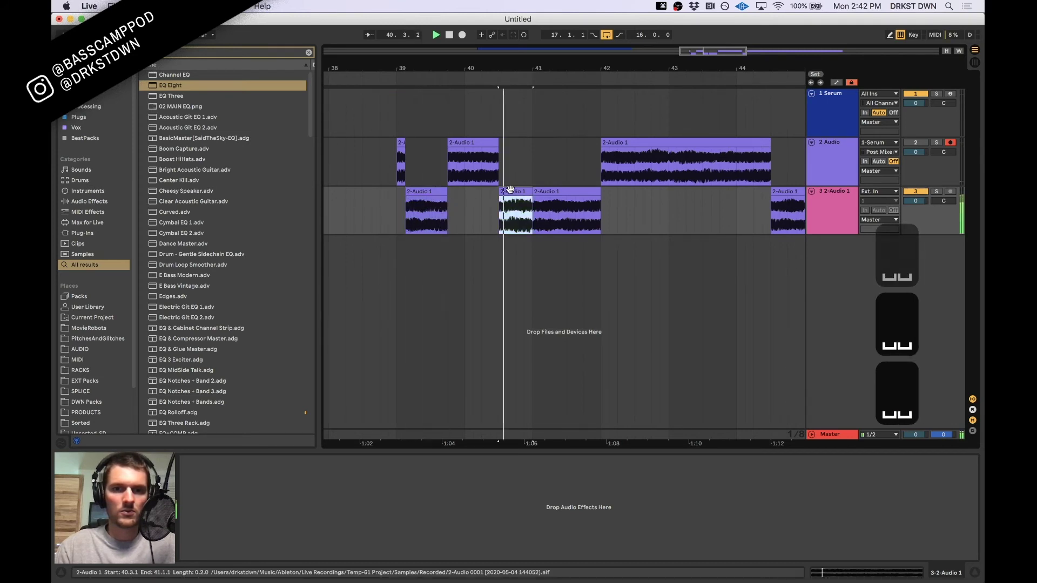
pyautogui.moveTo(561, 192); pyautogui.dragTo(588, 192)
pyautogui.click(525, 191)
pyautogui.press('space')
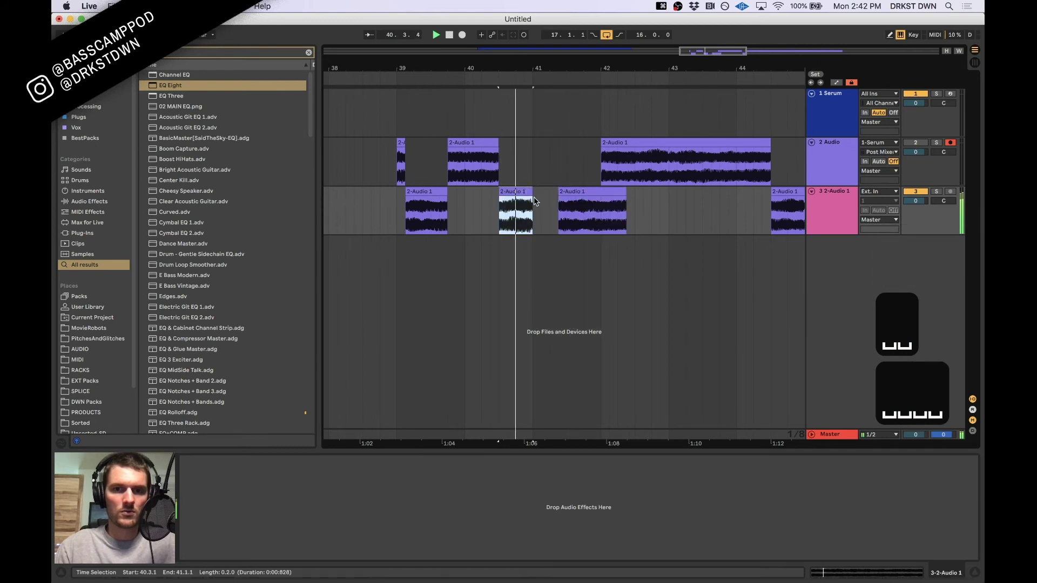
# Shorten the slice after bar 41 to three beats, start it at 41.1.3, and play it
pyautogui.press('space')
pyautogui.press('space')
pyautogui.moveTo(621, 193); pyautogui.dragTo(581, 198)
pyautogui.press('space')
pyautogui.press('space')
pyautogui.press('space')
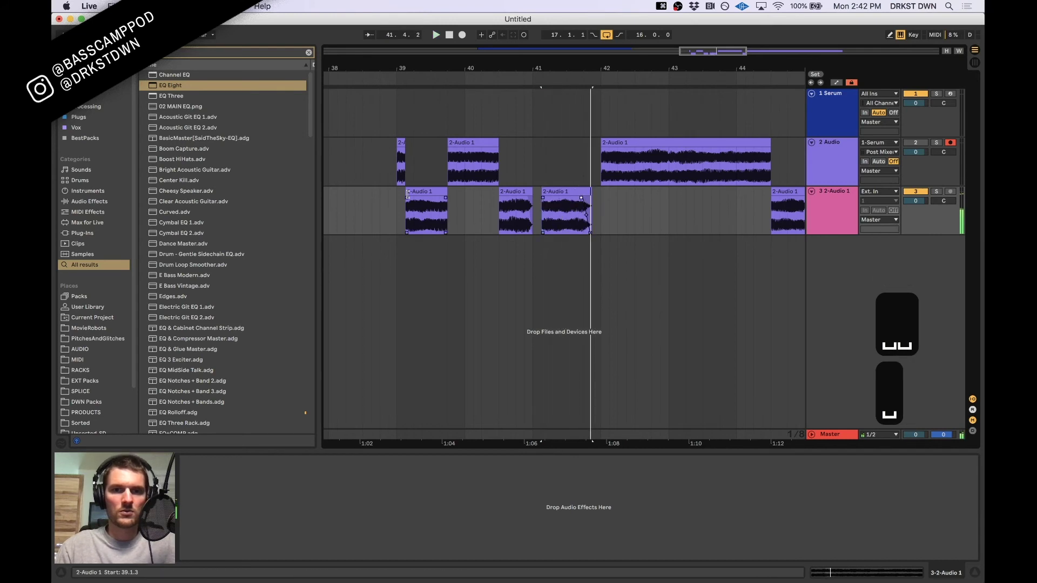
# Find the "Yo Man!" preset in the browser and add it to the 3 2-Audio track
pyautogui.click(840, 216)
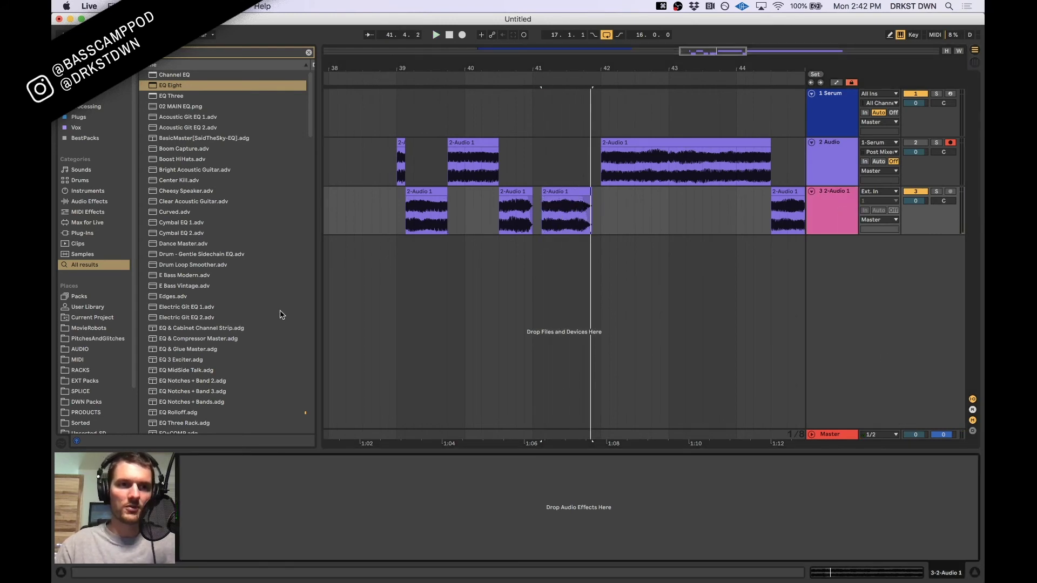
pyautogui.press('super+f')
pyautogui.write('yo man')
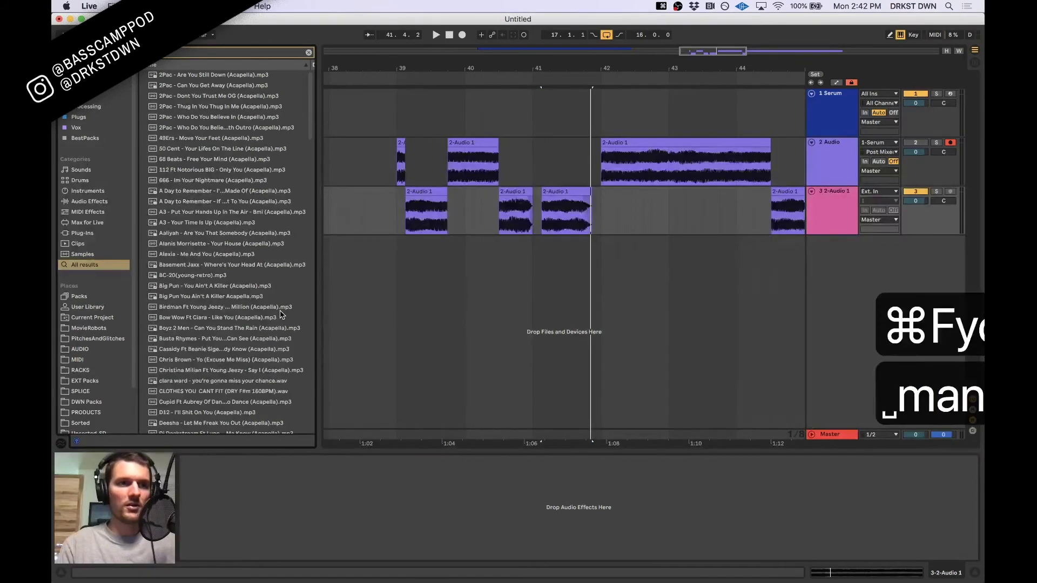
pyautogui.click(168, 106)
pyautogui.moveTo(168, 107); pyautogui.dragTo(378, 535)
# Audition the slice at 41.1.3 repeatedly through the Yo Man! effect
pyautogui.press('space')
pyautogui.press('space')
pyautogui.press('space')
pyautogui.press('space')
pyautogui.press('space')
pyautogui.press('space')
pyautogui.press('space')
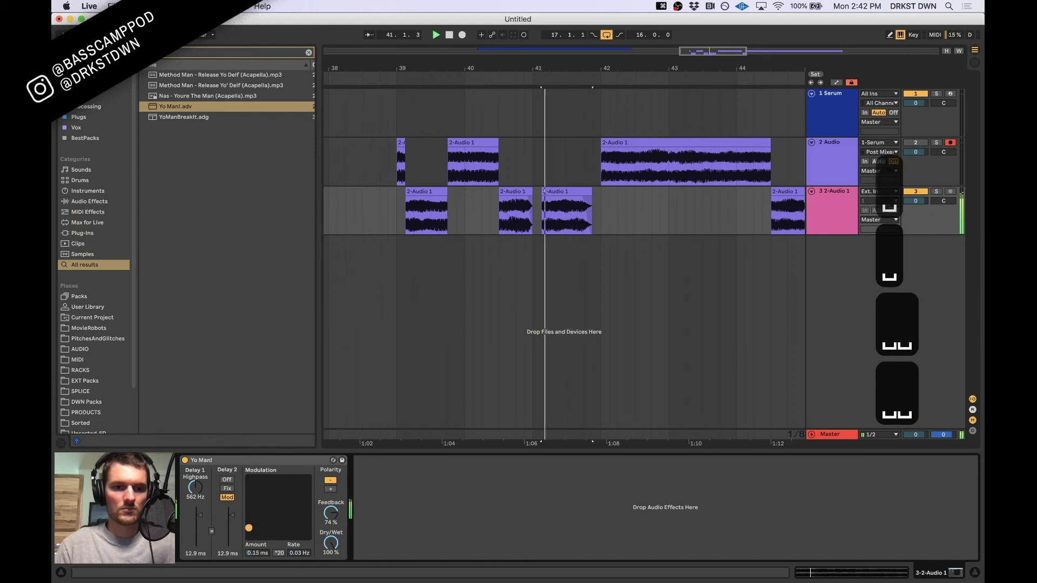
pyautogui.click(573, 233)
pyautogui.press('-')
pyautogui.press('-')
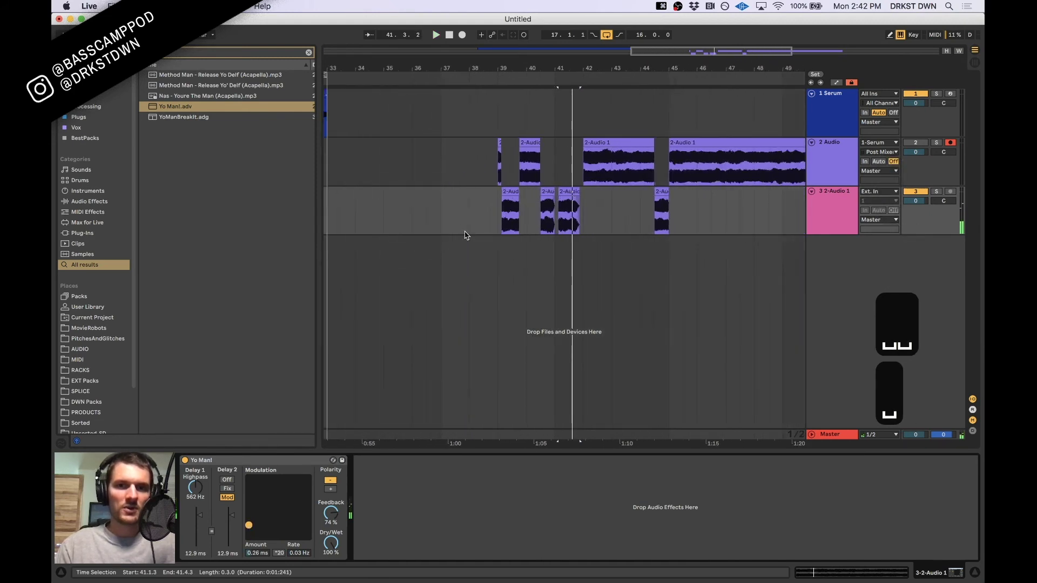
# Open Serum on the 1 Serum track, review its effects rack, and close the plugin window
pyautogui.click(843, 112)
pyautogui.click(230, 500)
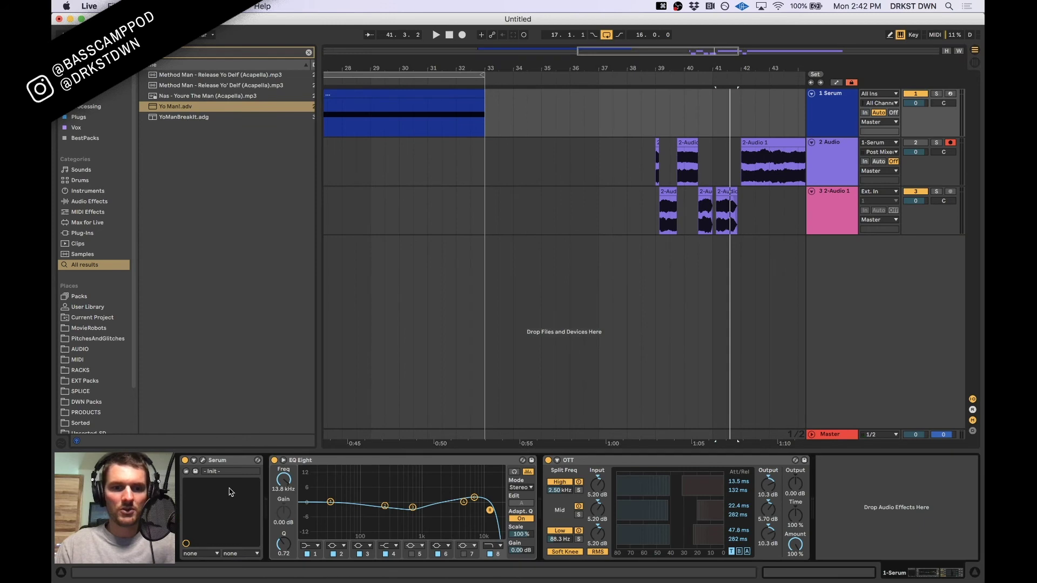
pyautogui.click(203, 460)
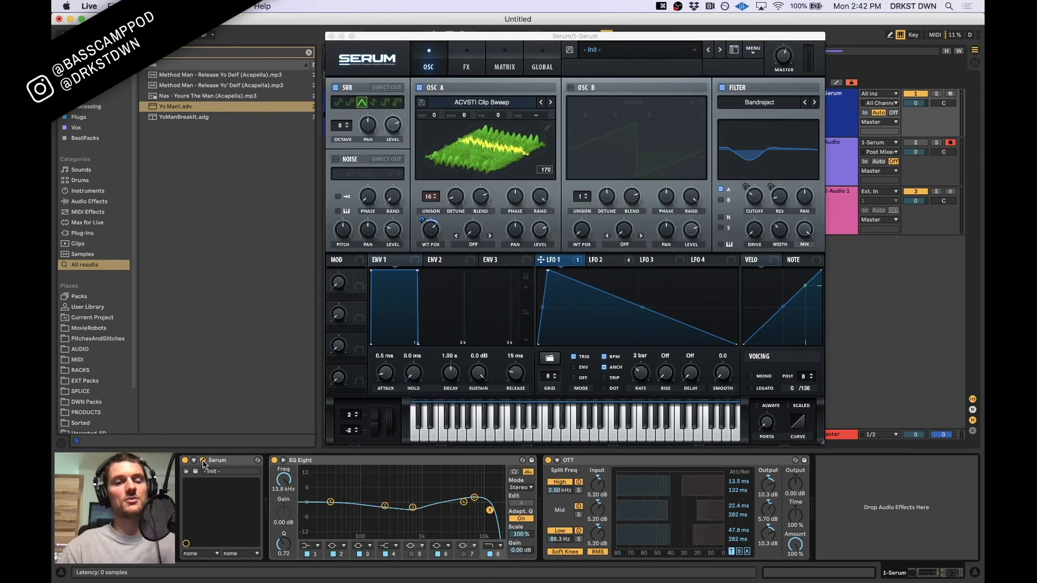
pyautogui.click(471, 69)
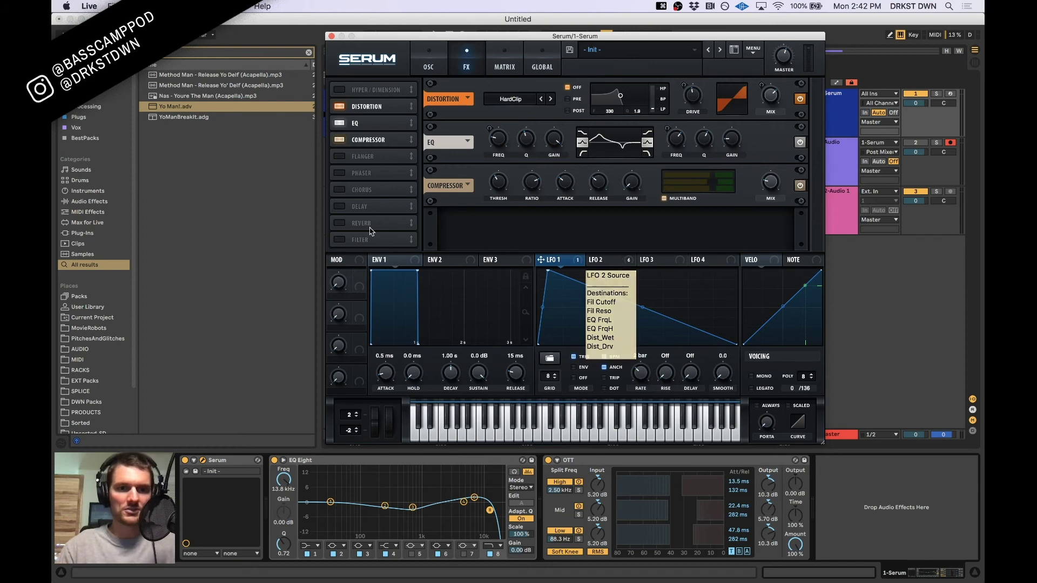
pyautogui.click(281, 243)
pyautogui.click(332, 36)
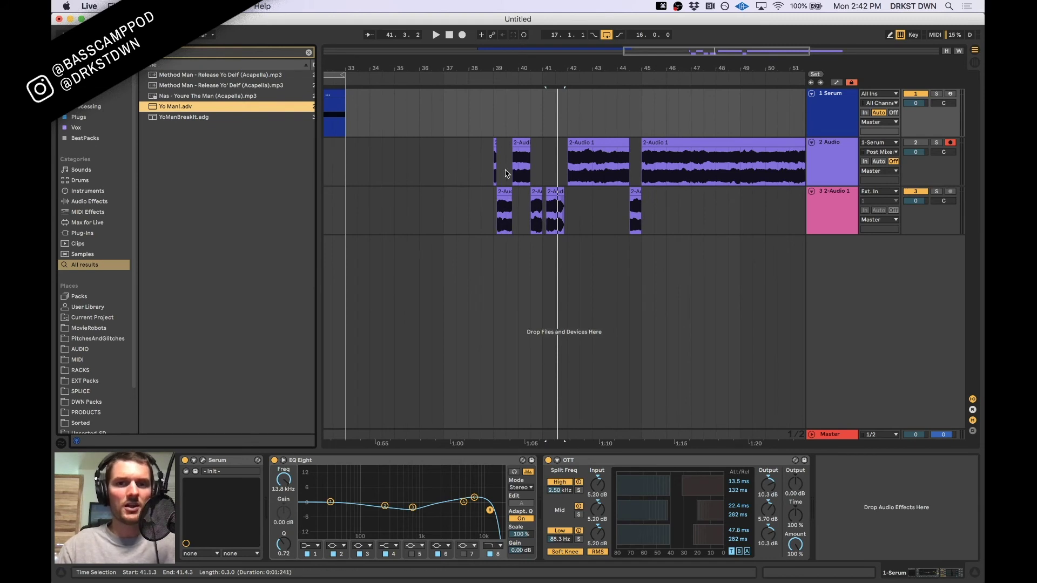
# Add a Limiter after the Yo Man! effect on the 3 2-Audio track
pyautogui.scroll(5, 508, 210)
pyautogui.scroll(3, 507, 217)
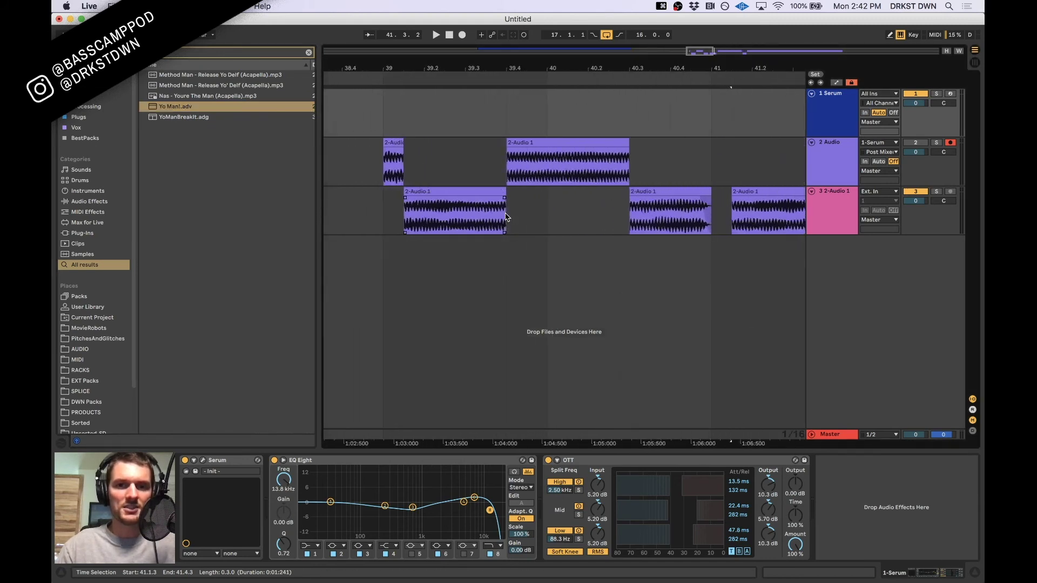
pyautogui.scroll(2, 405, 213)
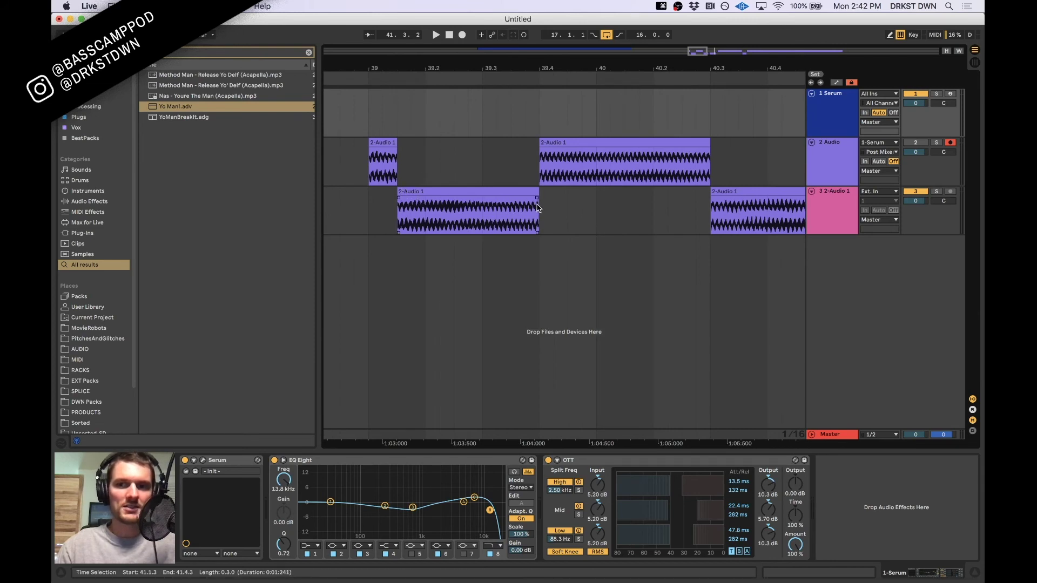
pyautogui.click(831, 232)
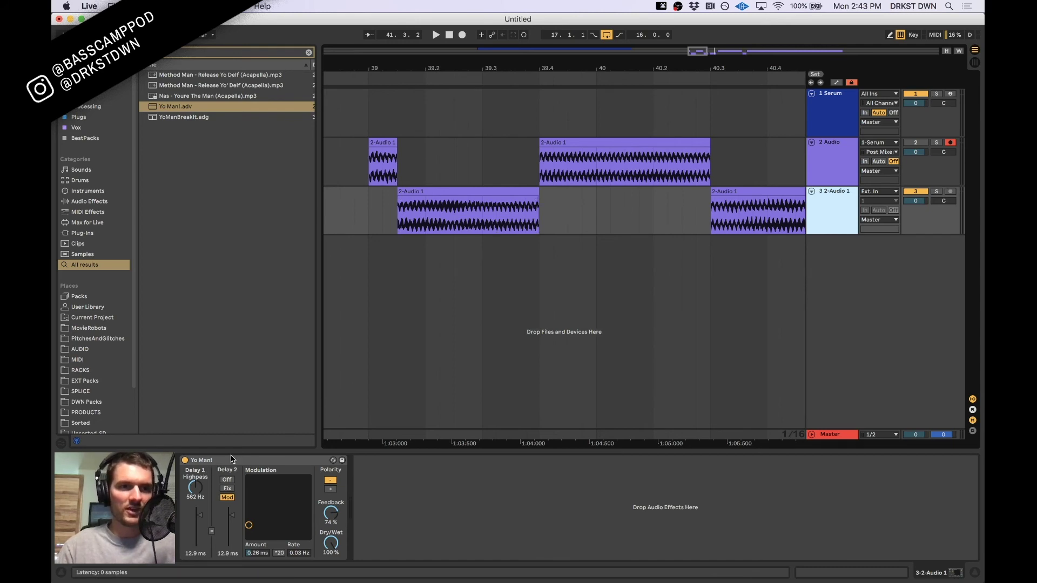
pyautogui.press('cmd+f')
pyautogui.write('limiter')
pyautogui.press('Down')
pyautogui.press('Return')
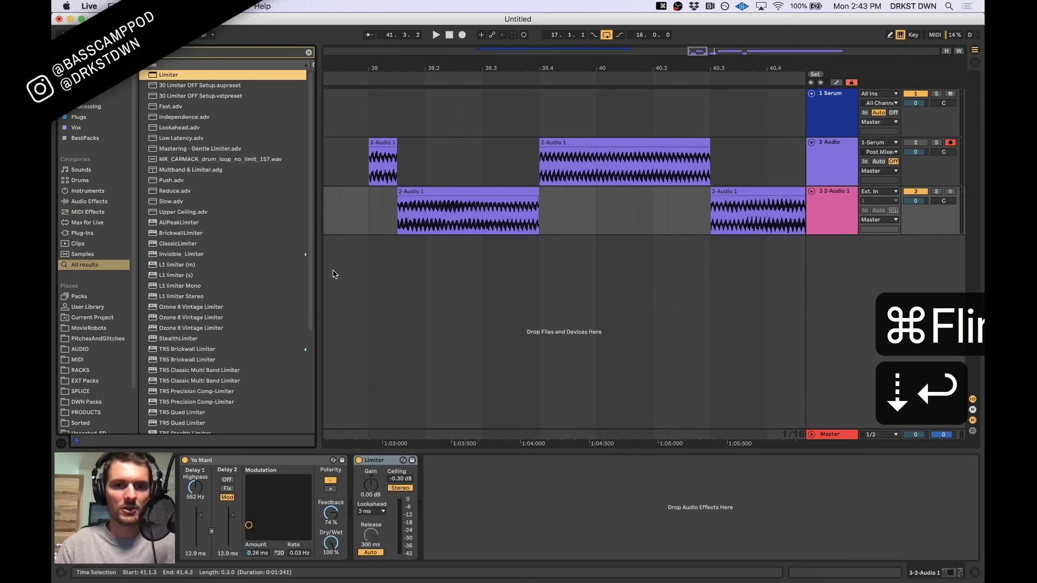
# Move the slice at 39.1.3 back one bar to 38.1.3 and play it through the effects
pyautogui.scroll(-5, 475, 208)
pyautogui.click(474, 208)
pyautogui.click(370, 199)
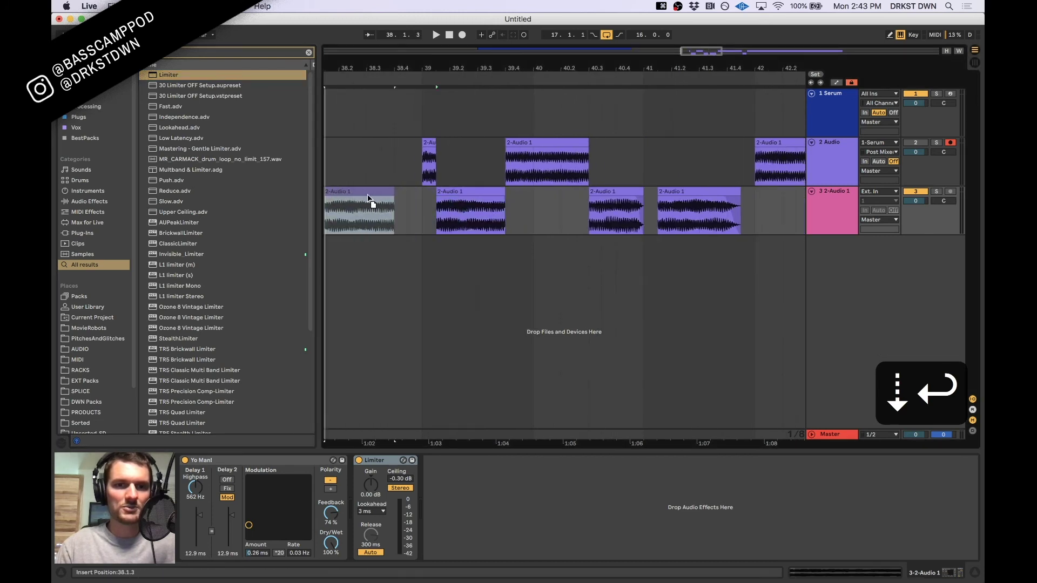
pyautogui.hscroll(-3, 486, 216)
pyautogui.press('space')
pyautogui.press('space')
pyautogui.press('space')
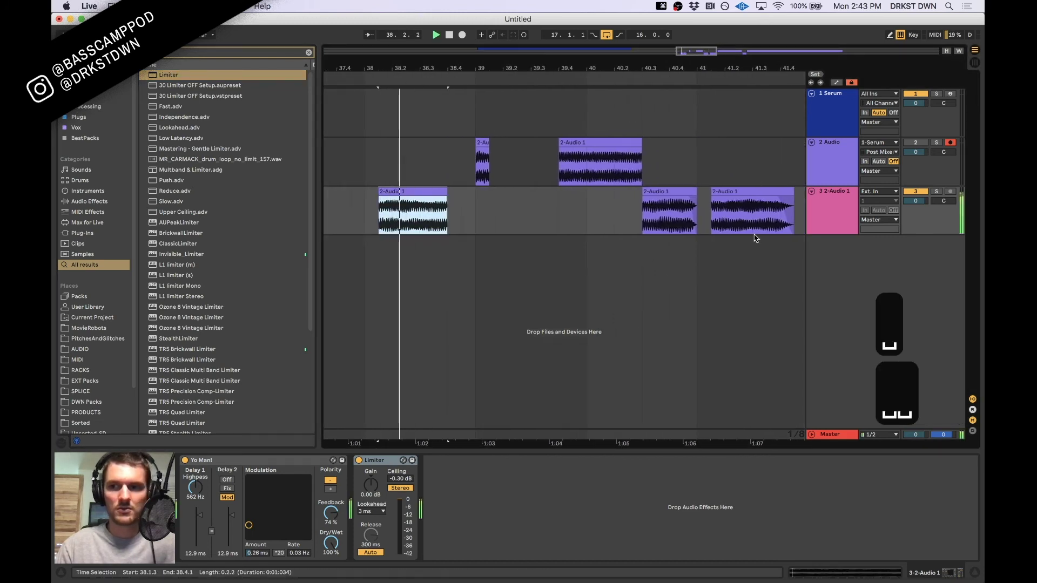
pyautogui.press('space')
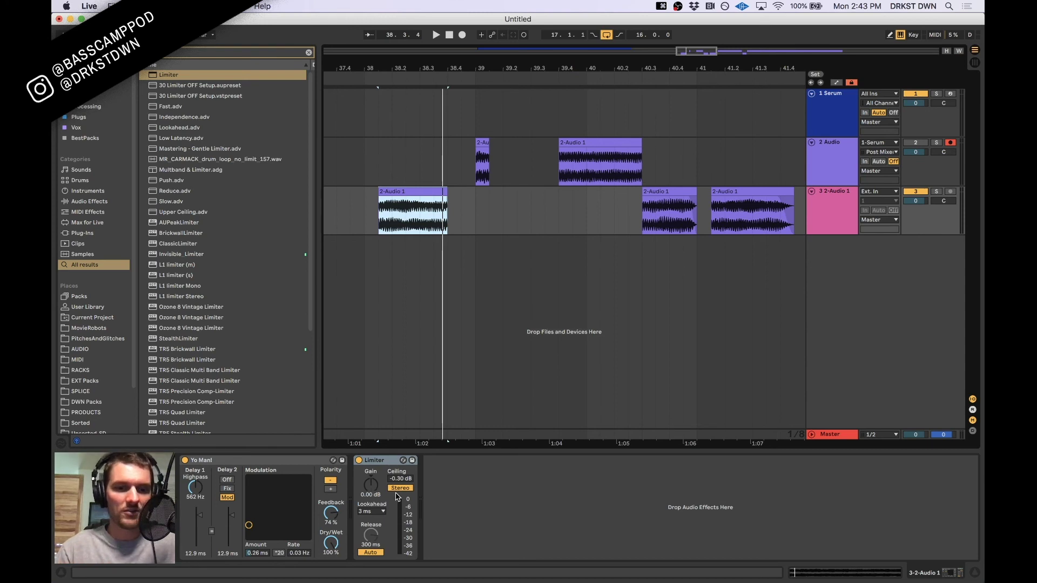
# Raise the Limiter's gain to 1.40 dB
pyautogui.click(372, 489)
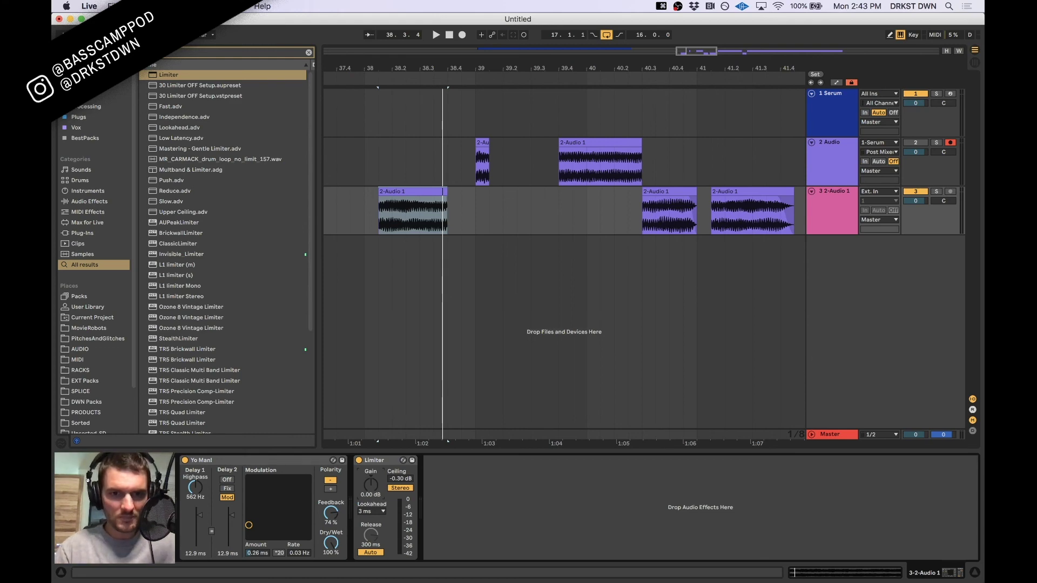
pyautogui.press('Tab')
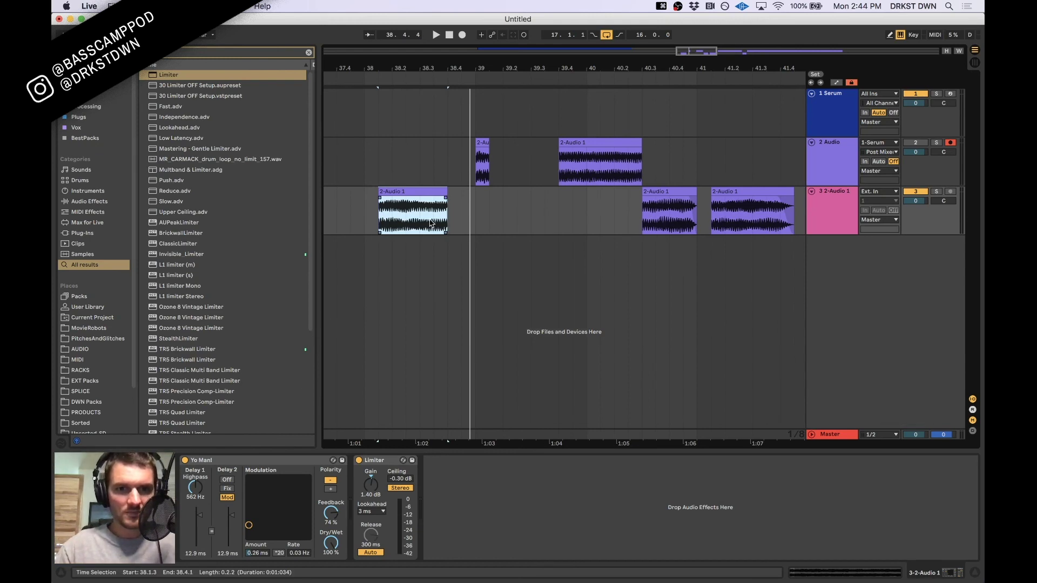
pyautogui.hscroll(-6, 435, 216)
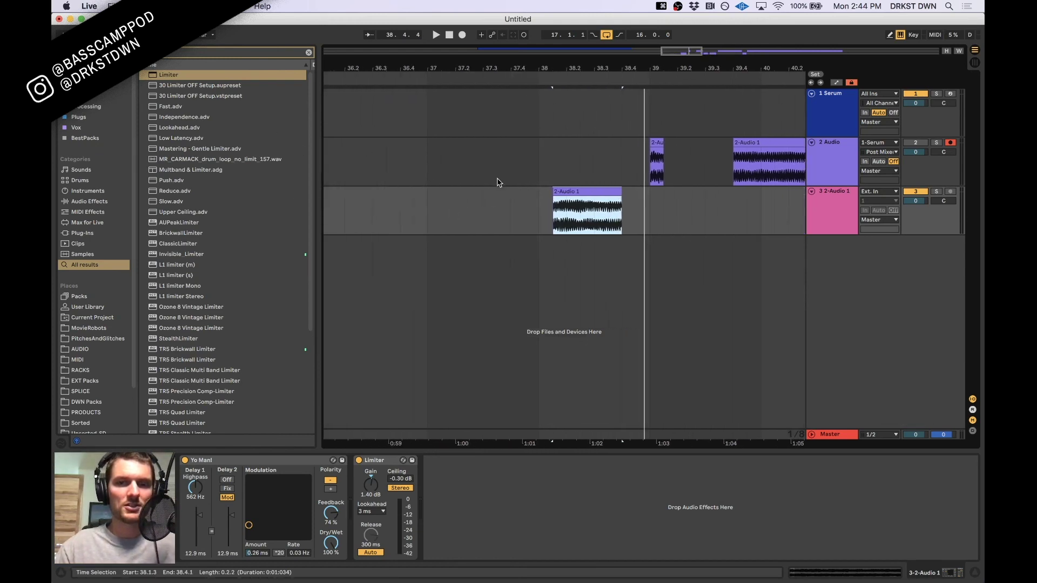
pyautogui.press('-')
pyautogui.press('-')
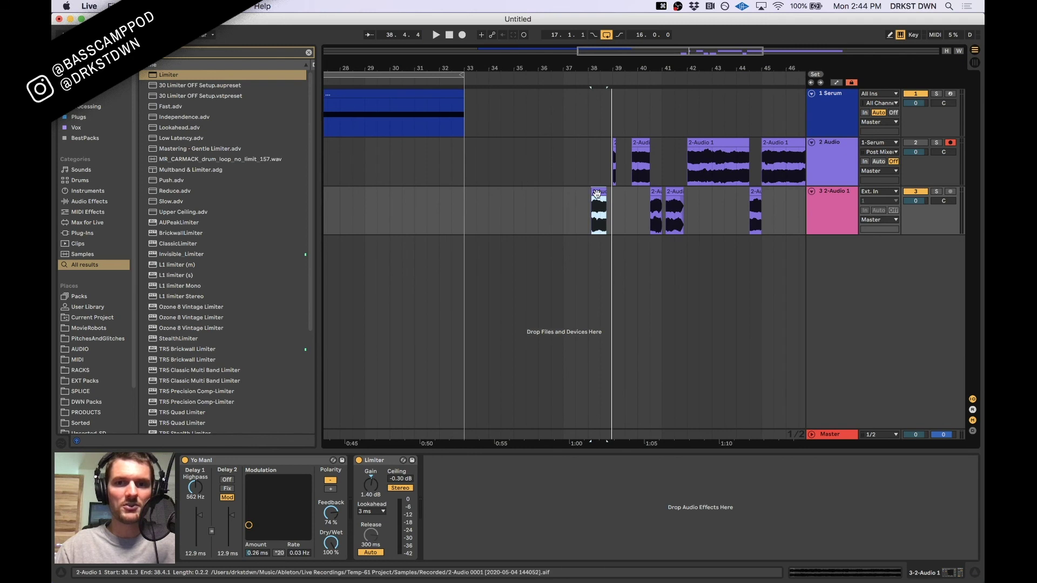
pyautogui.press('+')
pyautogui.press('+')
pyautogui.press('+')
# Set the Yo Man! modulation amount to 5.44 ms while auditioning the slice at 38.1.3
pyautogui.click(218, 462)
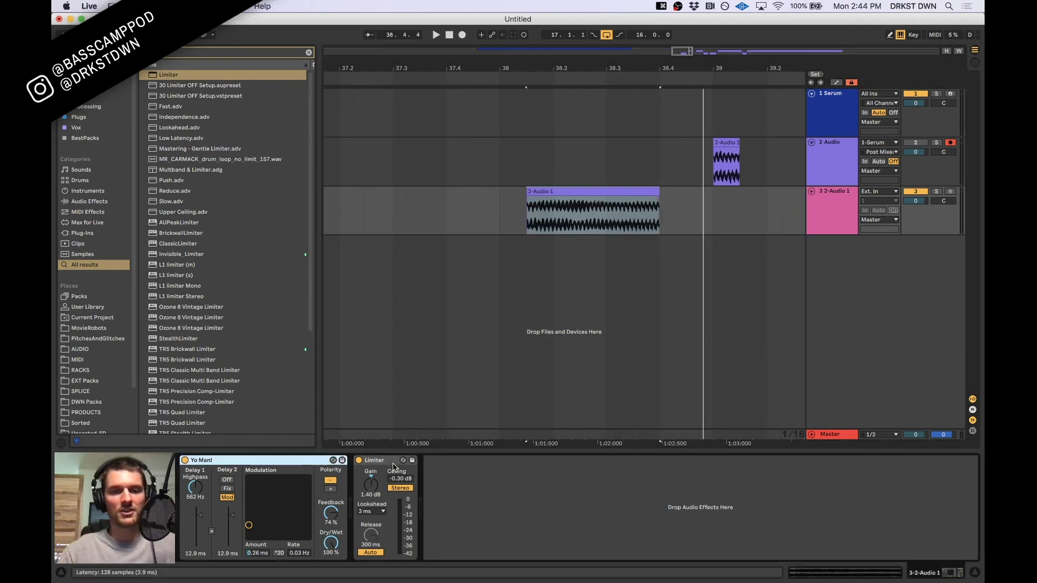
pyautogui.click(588, 203)
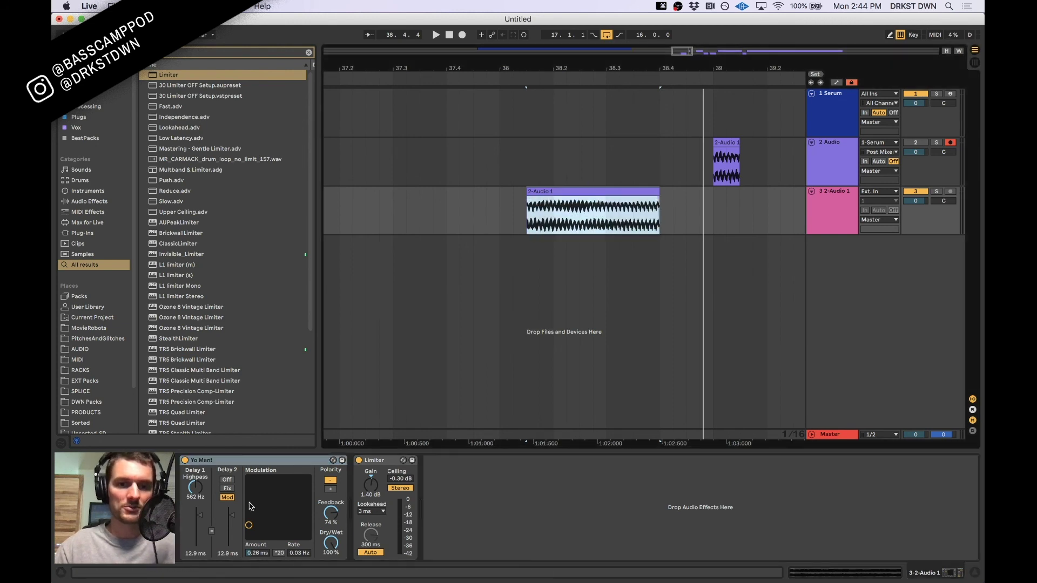
pyautogui.moveTo(264, 529); pyautogui.dragTo(263, 484)
pyautogui.press('space')
pyautogui.press('space')
pyautogui.press('space')
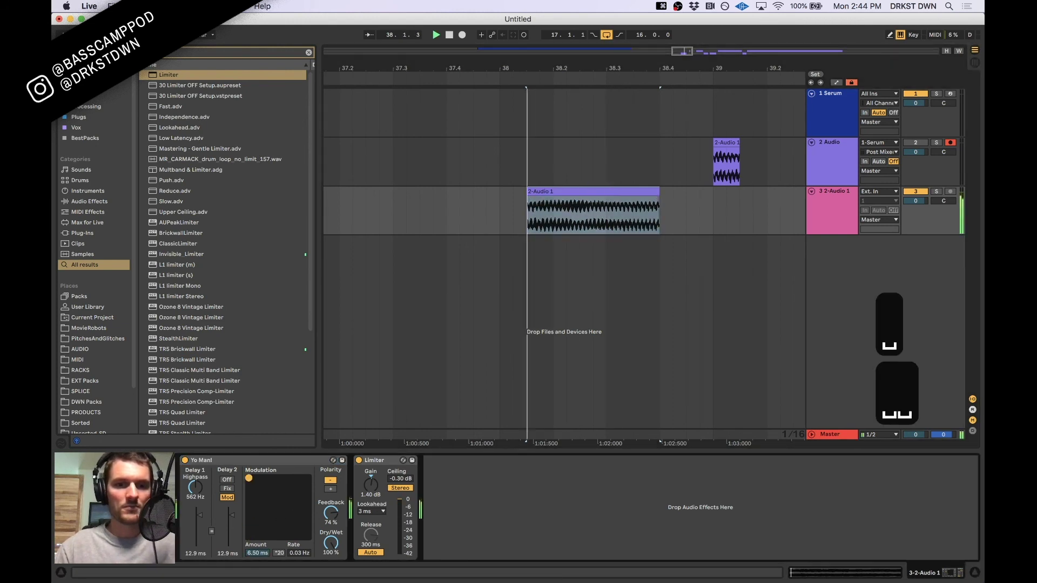
pyautogui.press('space')
pyautogui.press('space')
pyautogui.press('space')
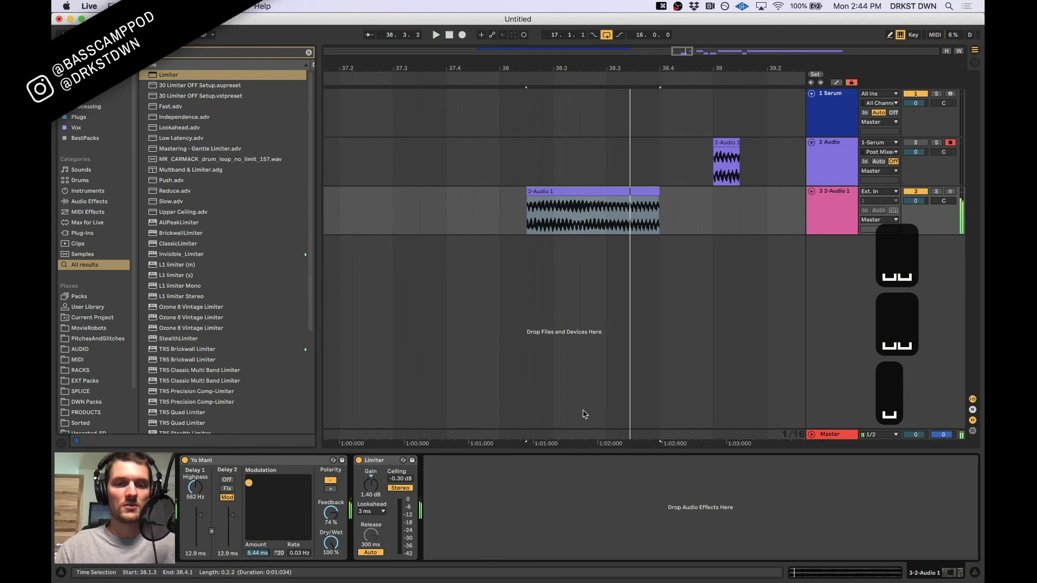
# Switch off the Yo Man! effect and replay the slice at 38.1.3 to compare it without the effect
pyautogui.scroll(-3, 621, 253)
pyautogui.press('space')
pyautogui.press('space')
pyautogui.press('space')
pyautogui.press('space')
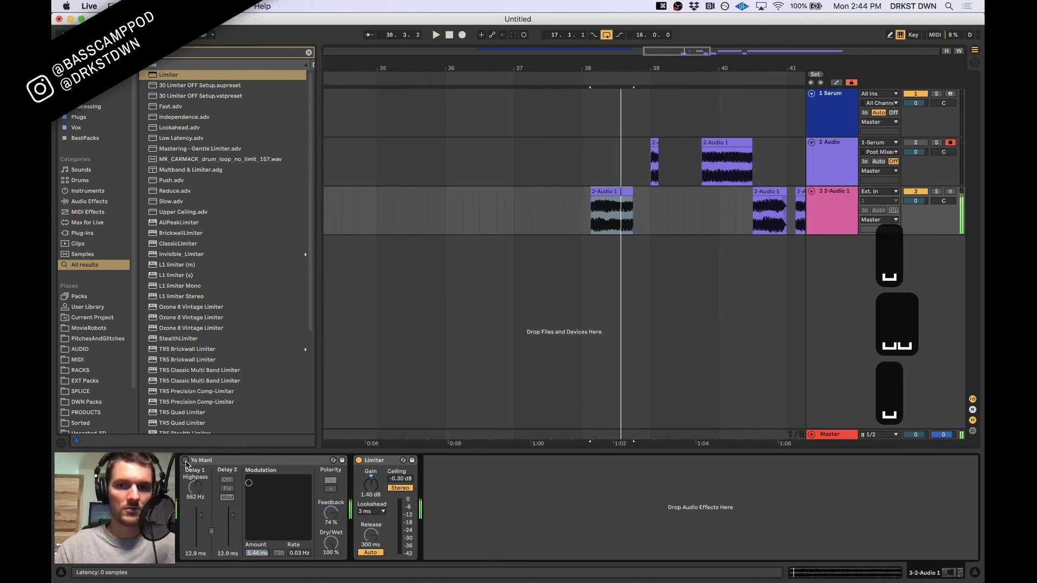
pyautogui.click(185, 460)
# Open Serum on the 1 Serum track and group Serum, EQ Eight and OTT into an Instrument Rack
pyautogui.hscroll(3, 635, 294)
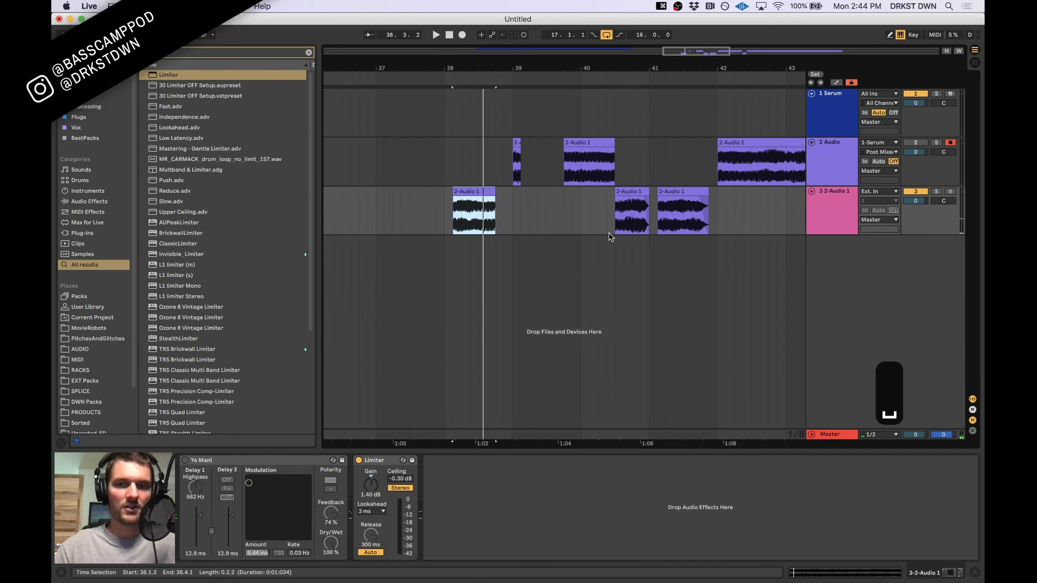
pyautogui.scroll(-3, 609, 236)
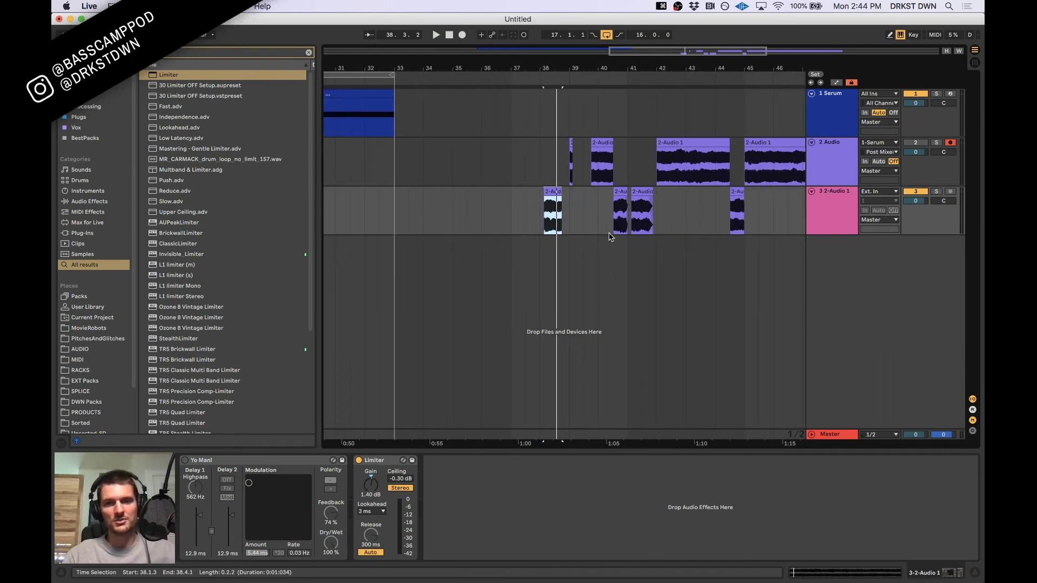
pyautogui.scroll(-5, 435, 227)
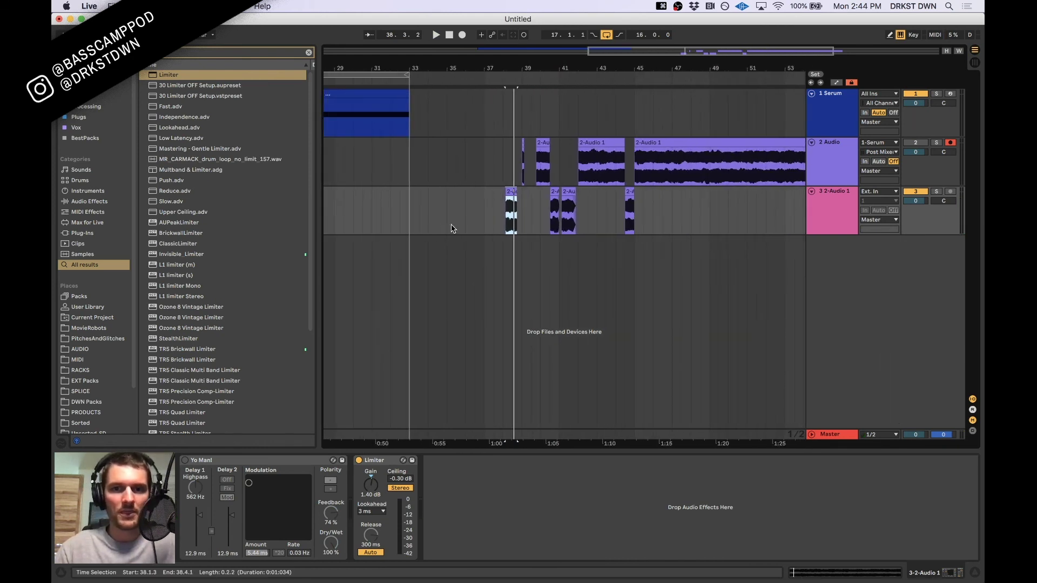
pyautogui.scroll(-4, 490, 226)
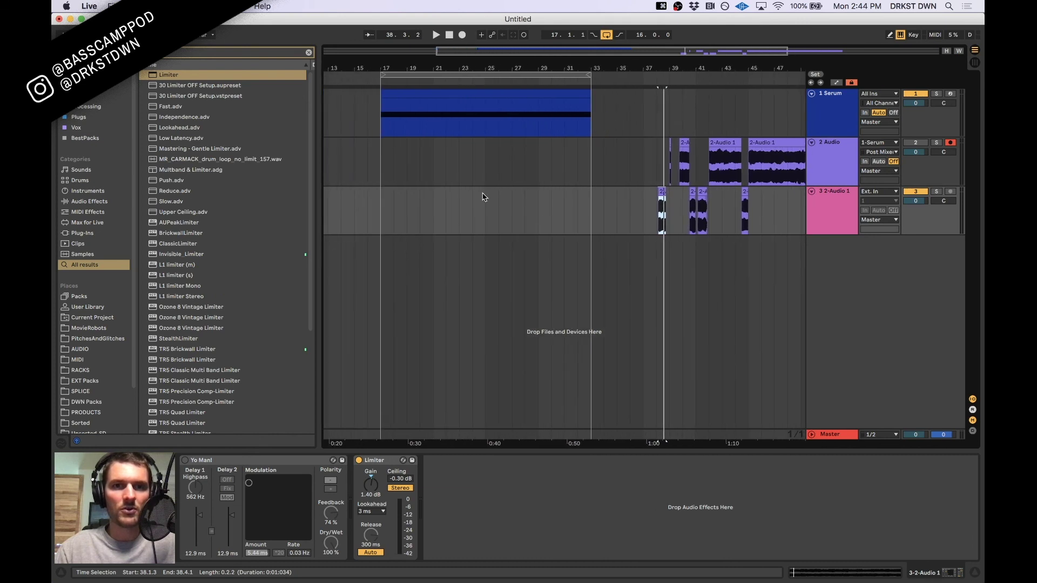
pyautogui.click(461, 91)
pyautogui.click(178, 463)
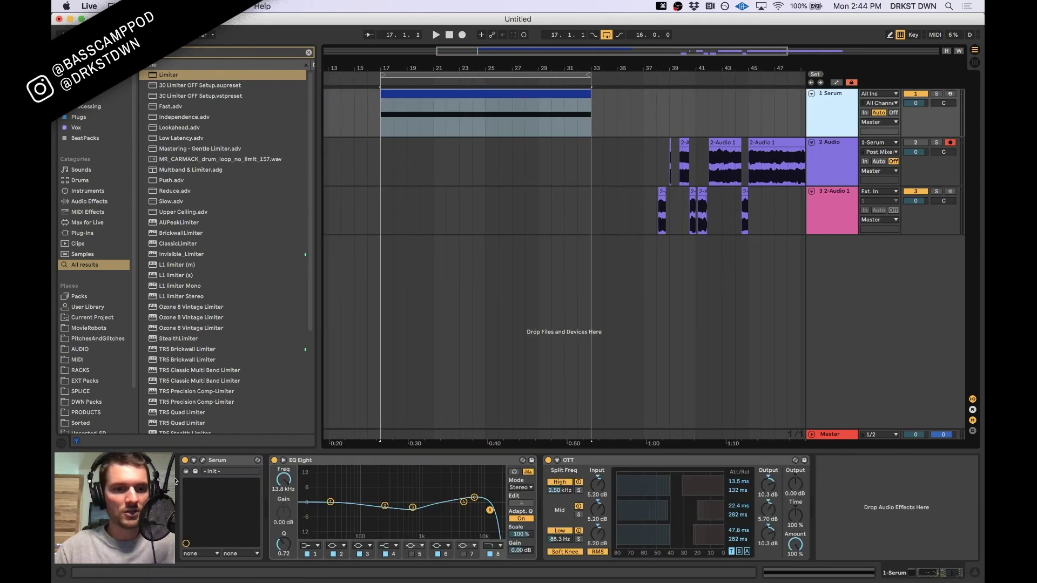
pyautogui.click(203, 461)
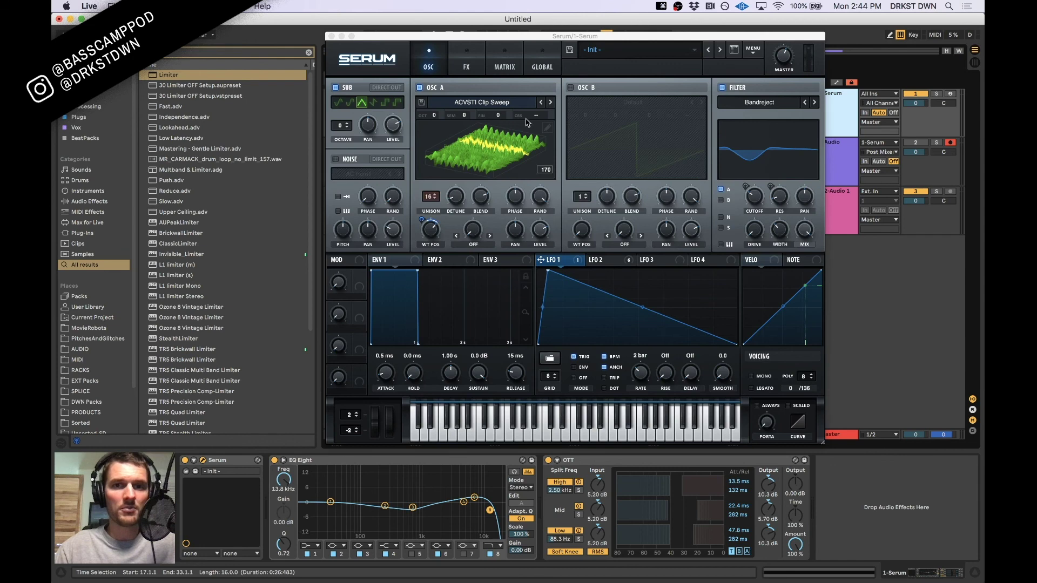
pyautogui.click(225, 465)
pyautogui.keyDown('shift'); pyautogui.click(669, 460); pyautogui.keyUp('shift')
pyautogui.press('super+g')
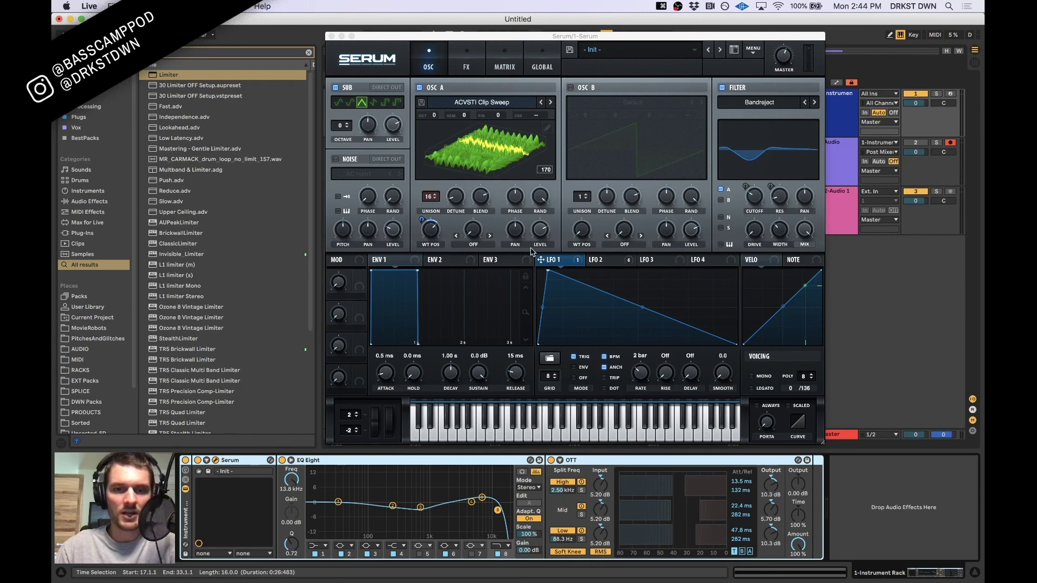
pyautogui.moveTo(593, 38)
pyautogui.mouseDown()
pyautogui.moveTo(516, 93)
pyautogui.moveTo(592, 54)
pyautogui.mouseUp()
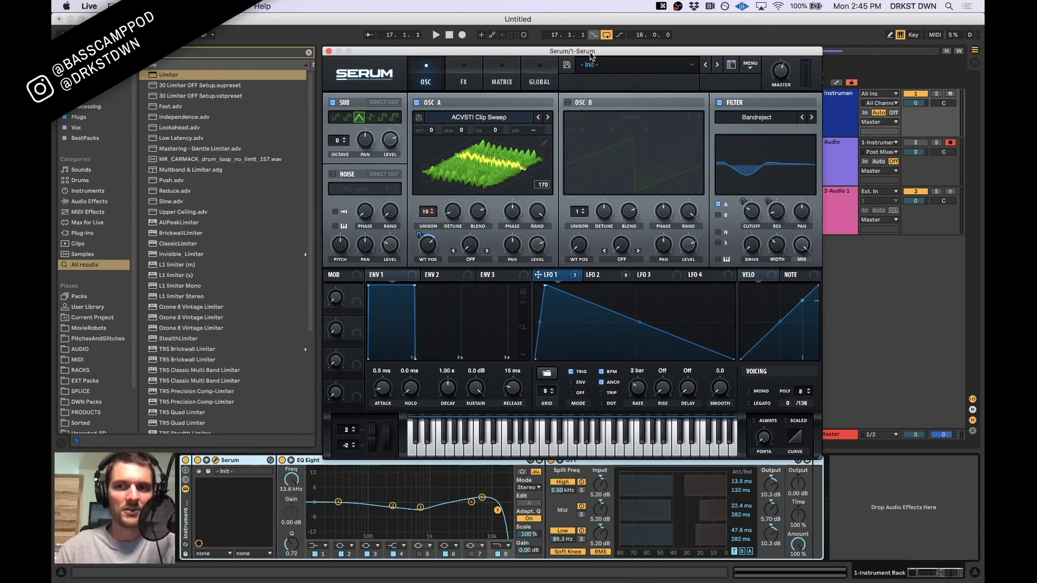
pyautogui.moveTo(592, 54)
pyautogui.mouseDown()
pyautogui.moveTo(594, 156)
pyautogui.moveTo(592, 68)
pyautogui.mouseUp()
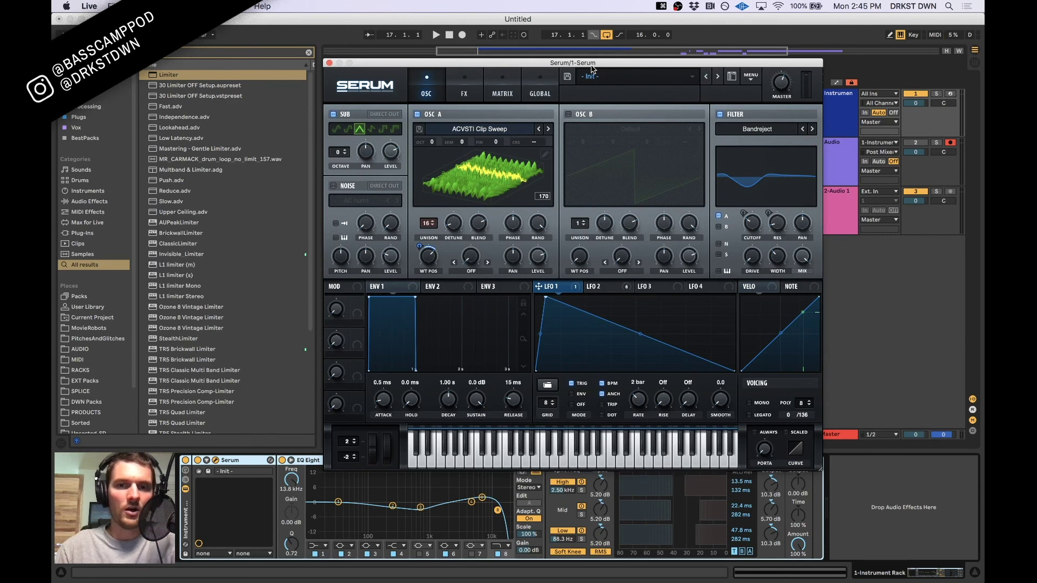